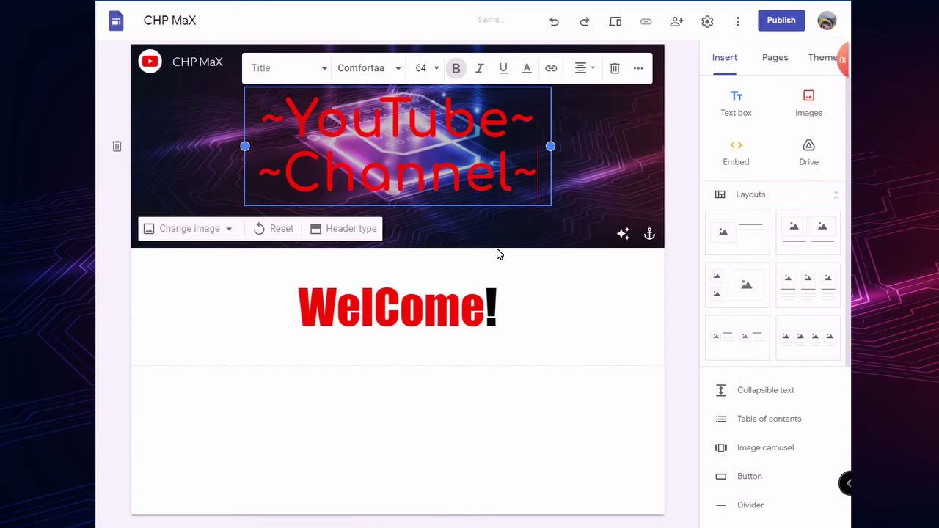
Copy the CHP MaX YouTube channel's address and embed it by URL on the page
click(550, 465)
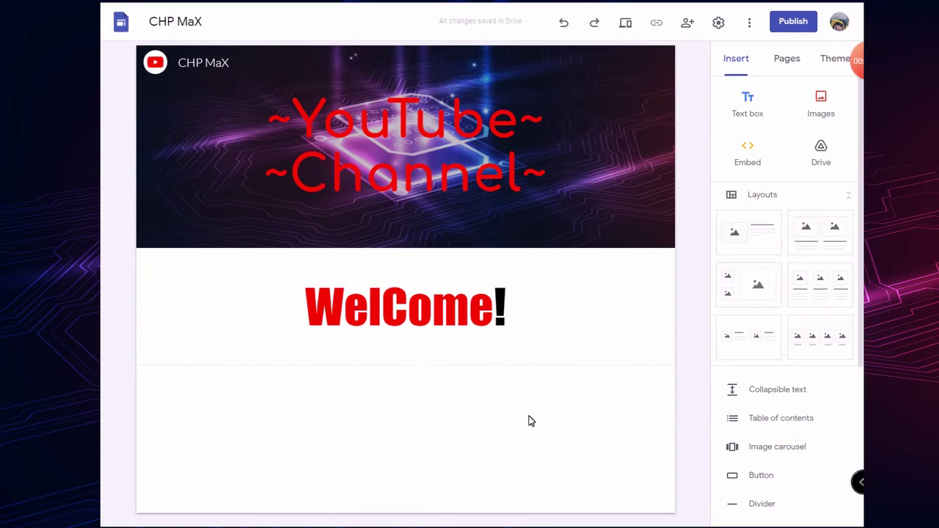
click(747, 161)
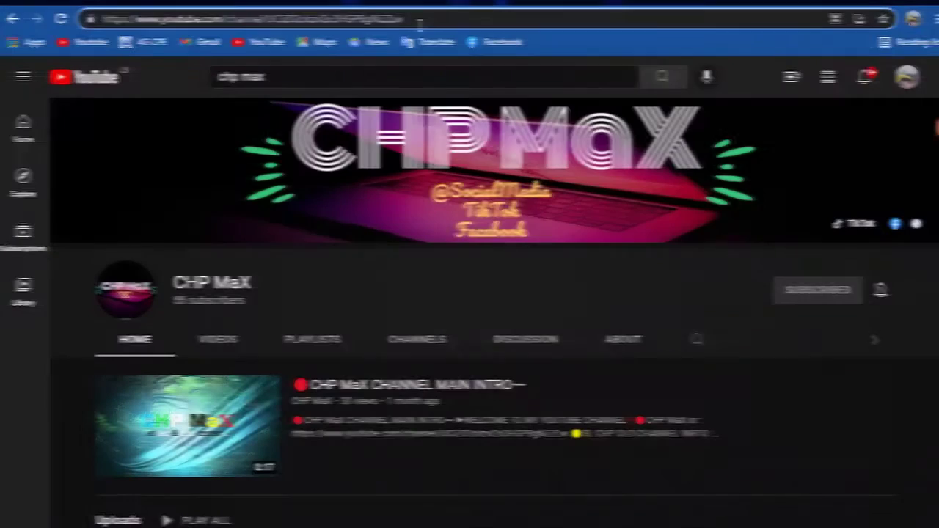
key(ctrl+l)
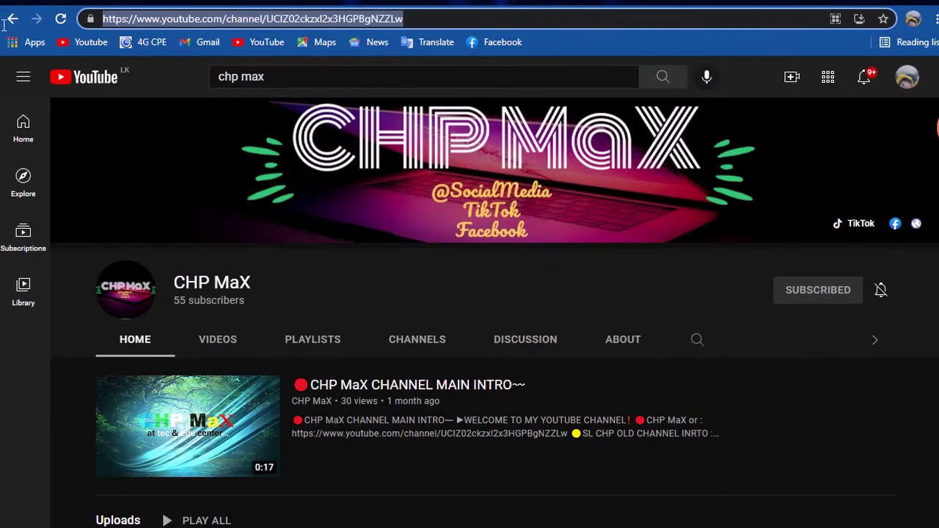
right_click(279, 18)
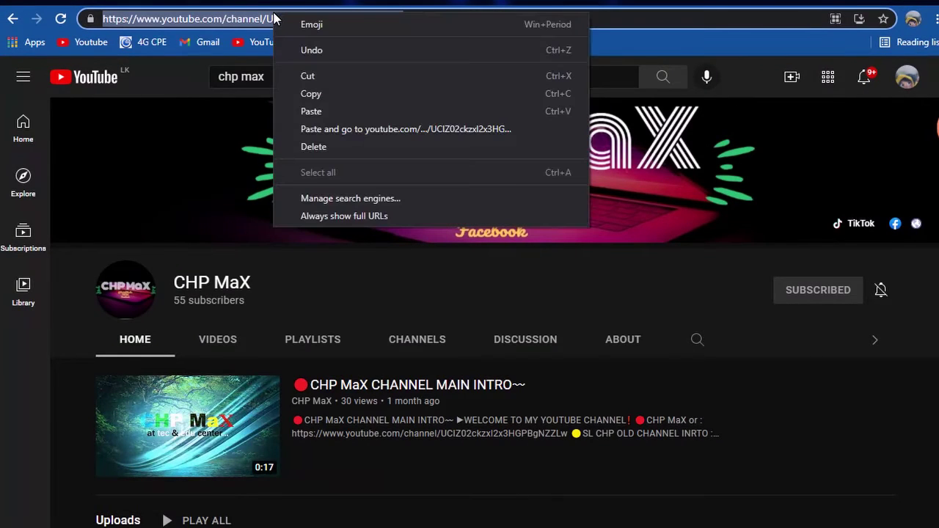
click(311, 94)
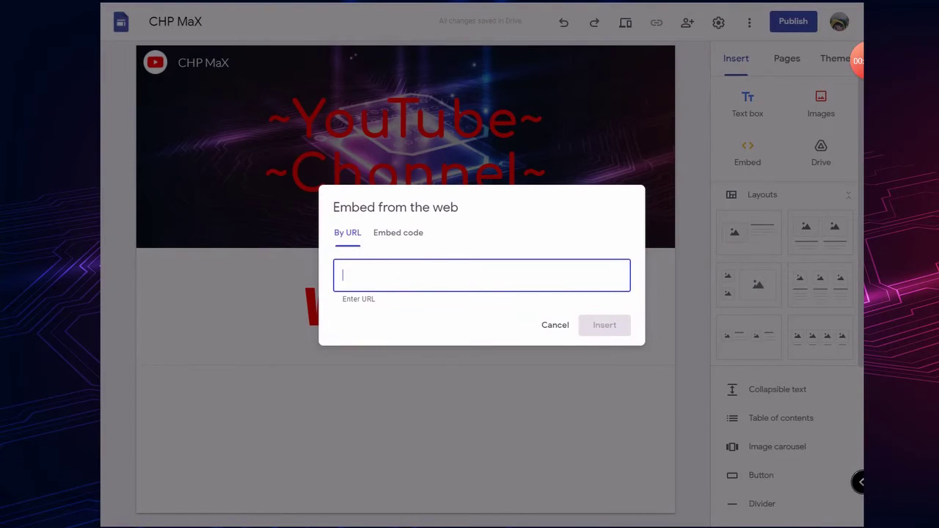
key(ctrl+v)
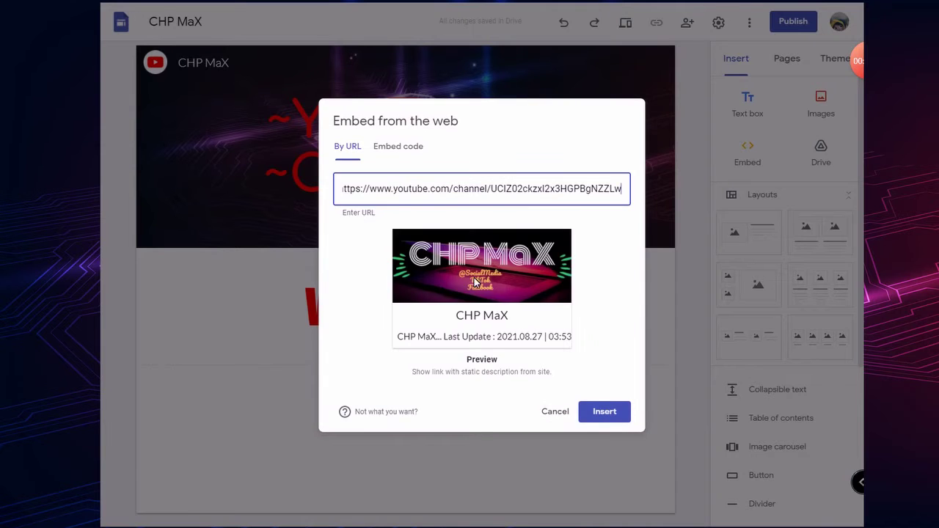
click(606, 415)
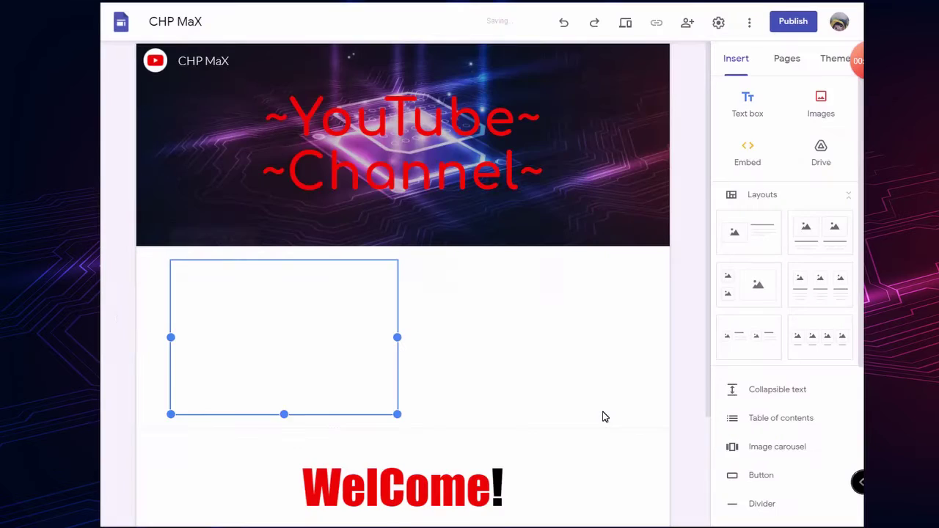
Move the WelCome! section above the embedded channel card, directly beneath the page header
scroll(331, 433, down, 3)
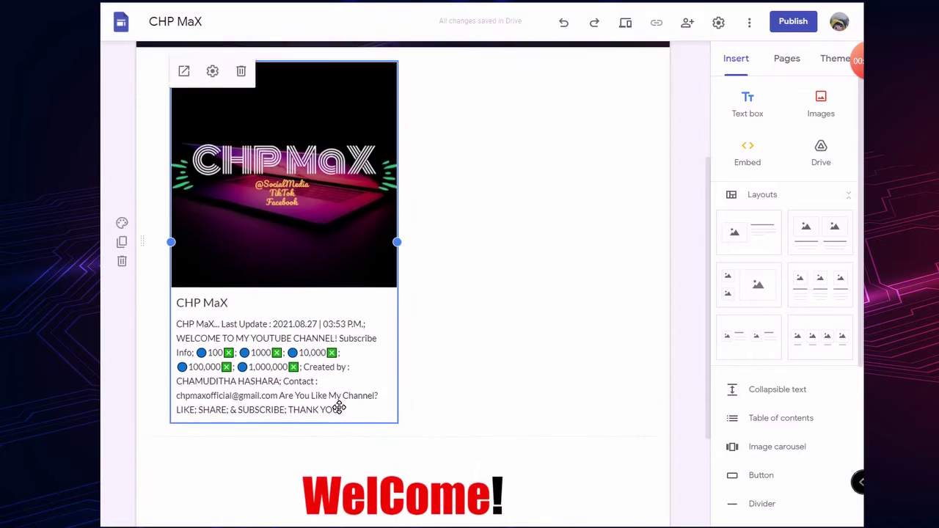
scroll(336, 331, up, 2)
scroll(334, 330, down, 2)
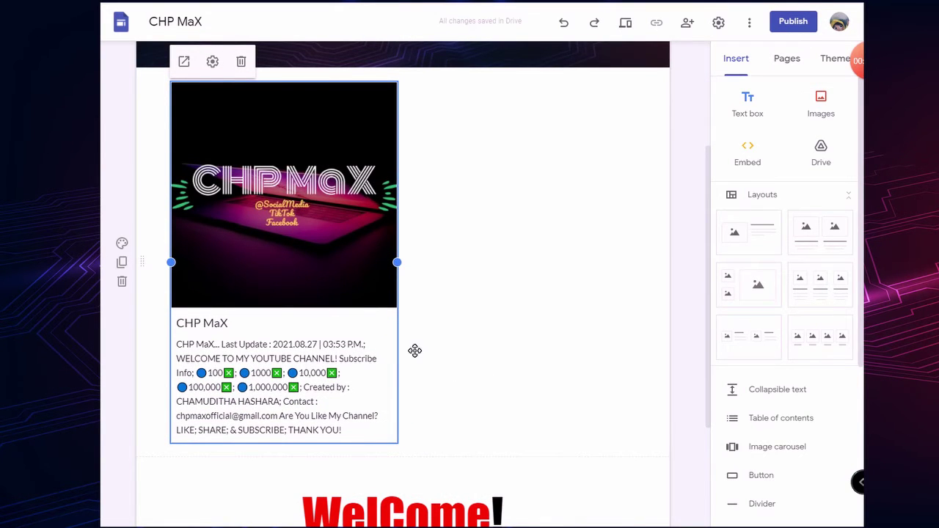
scroll(384, 356, down, 1)
scroll(373, 303, up, 2)
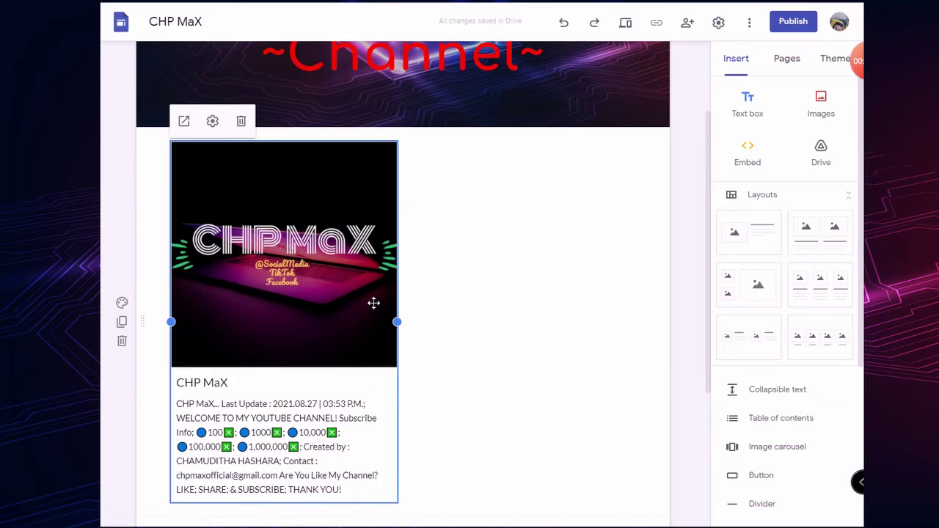
scroll(472, 323, up, 1)
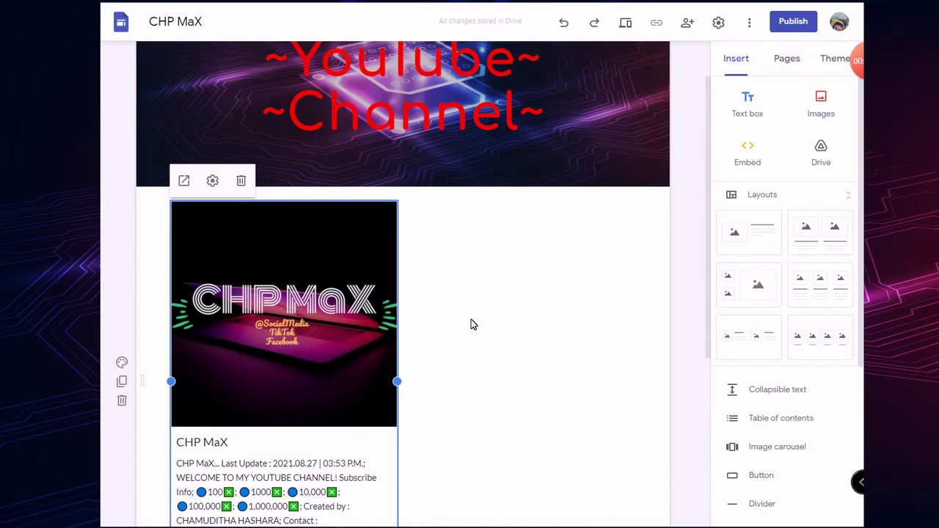
scroll(472, 323, down, 5)
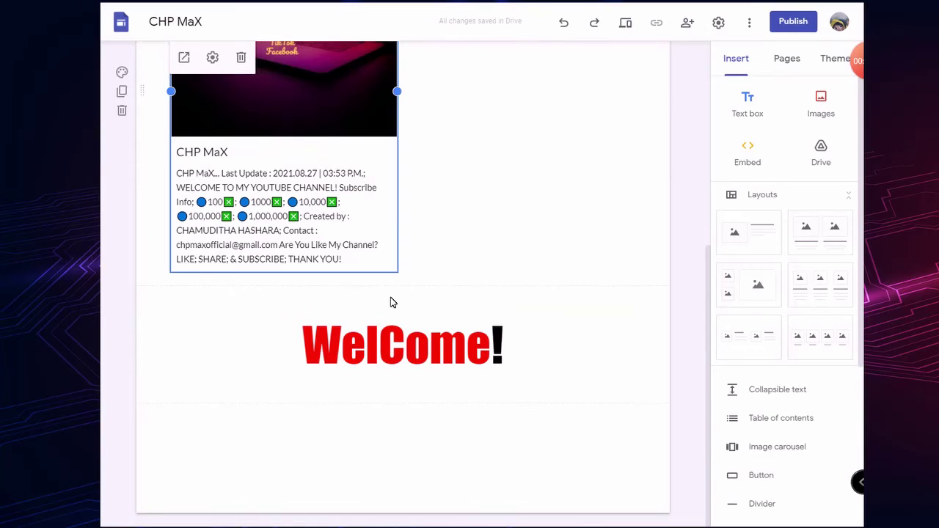
drag(406, 345, 430, 345)
click(513, 442)
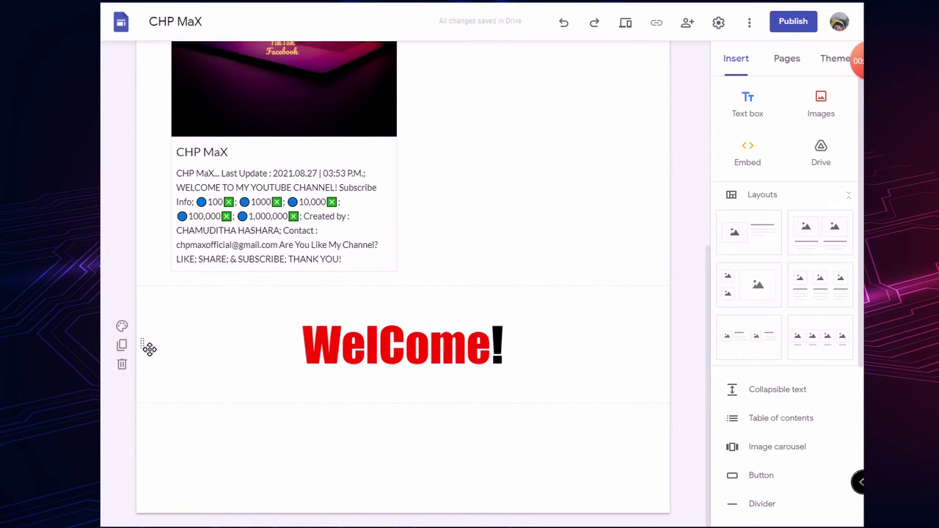
drag(147, 353, 178, 270)
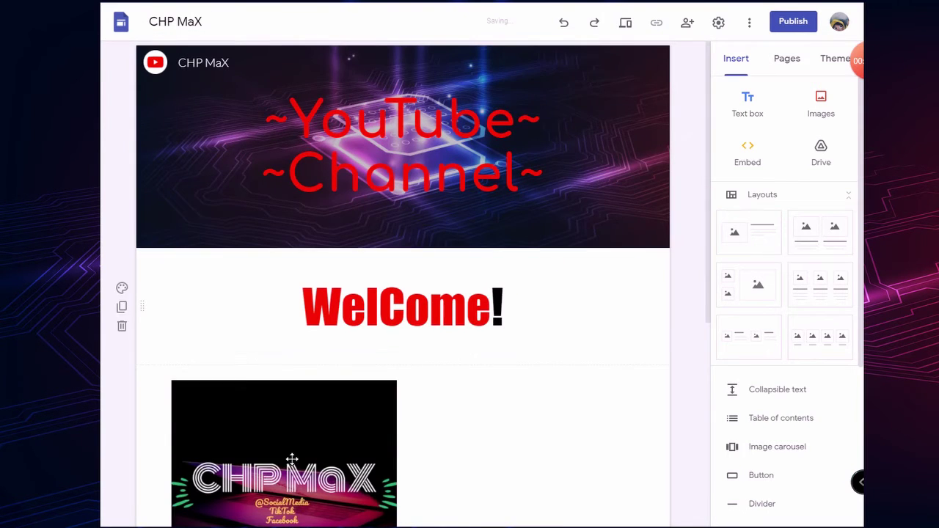
Add a text box below the embedded channel card with the text VIDEOS
scroll(359, 453, down, 3)
scroll(413, 317, down, 3)
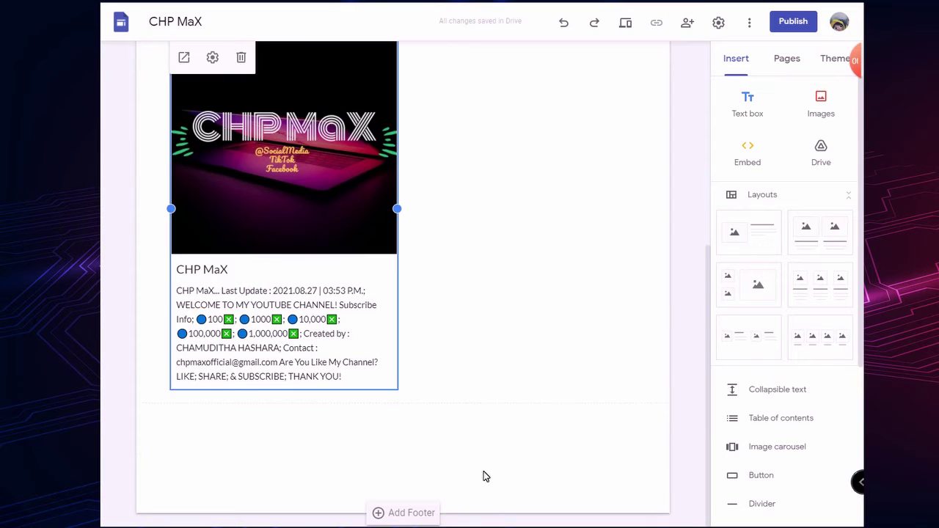
click(749, 113)
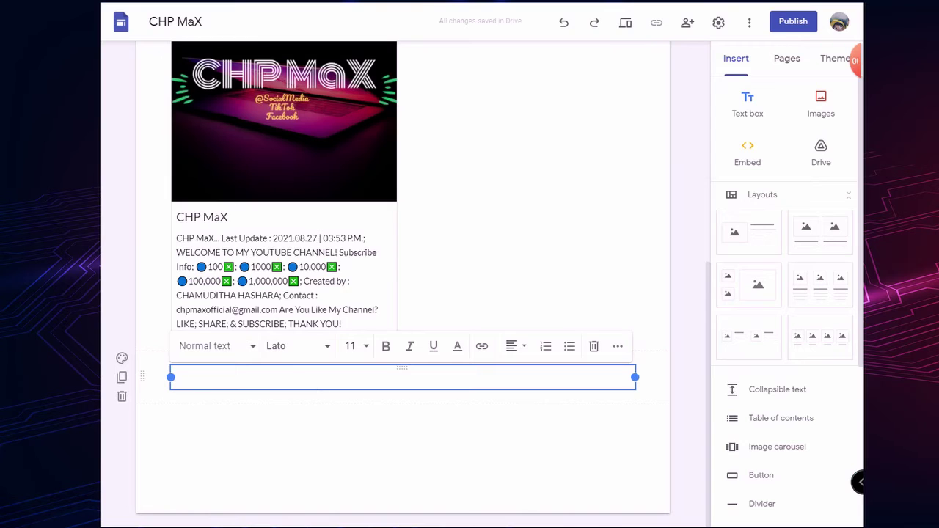
text(VIDEOS)
Change the font of the VIDEOS text to Comic Sans MS
drag(212, 377, 122, 378)
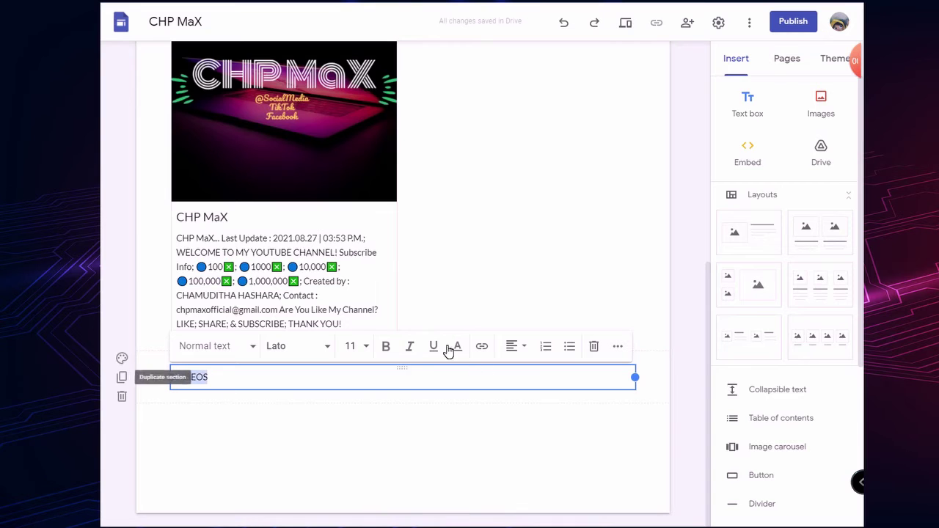
click(312, 346)
scroll(355, 434, down, 1)
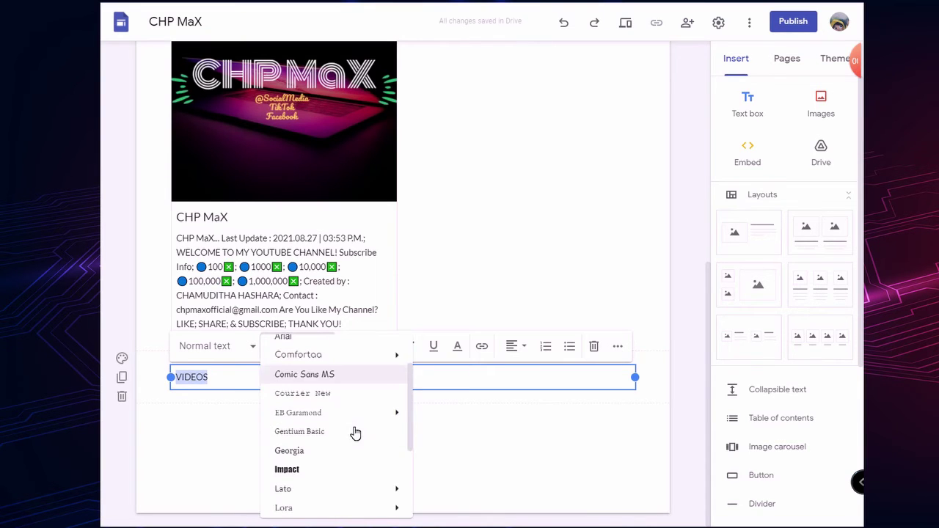
scroll(355, 434, down, 1)
scroll(340, 425, up, 3)
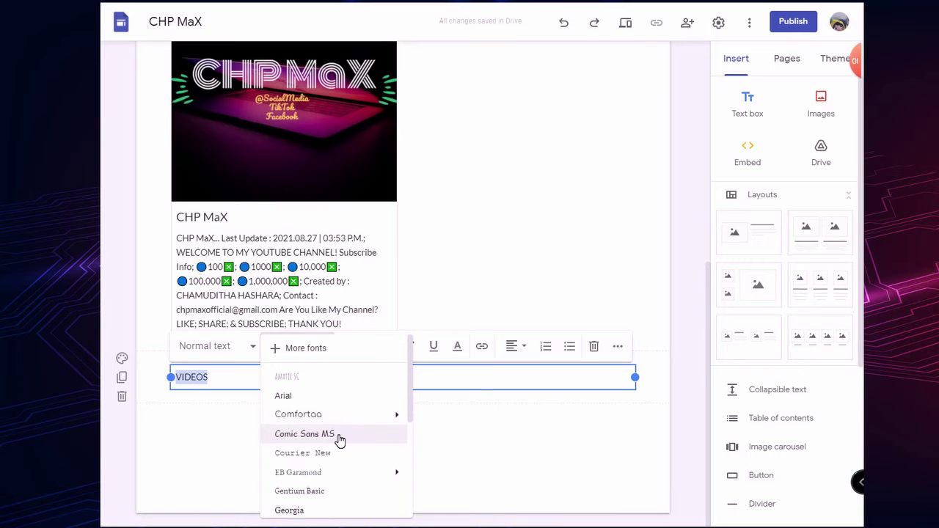
click(340, 435)
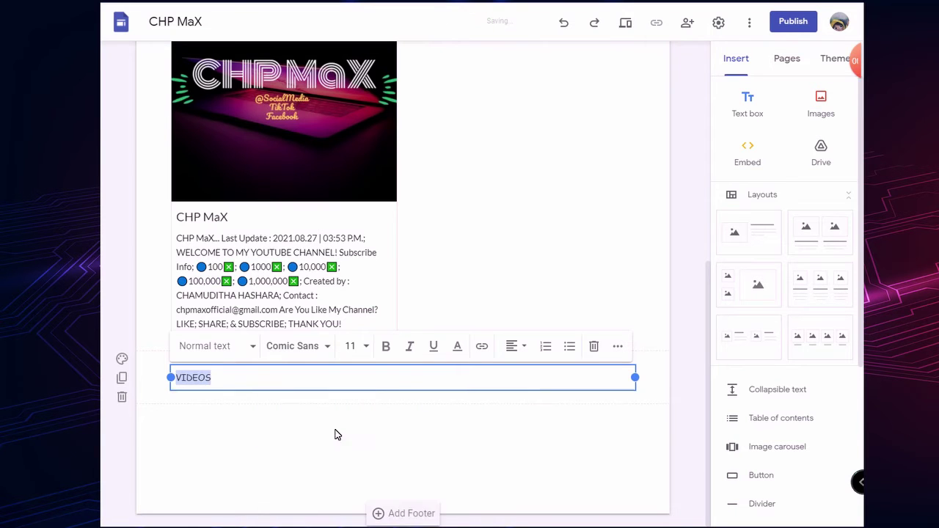
click(293, 346)
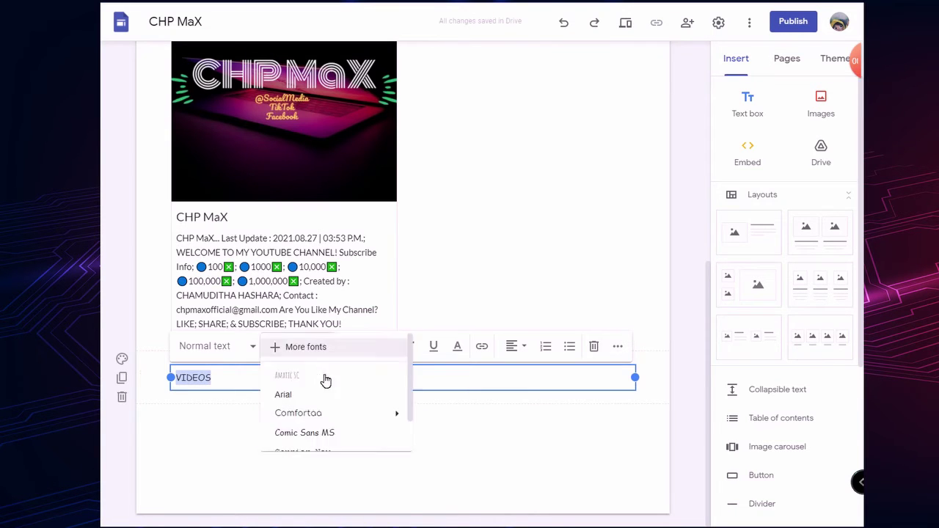
scroll(318, 441, down, 5)
scroll(320, 451, down, 1)
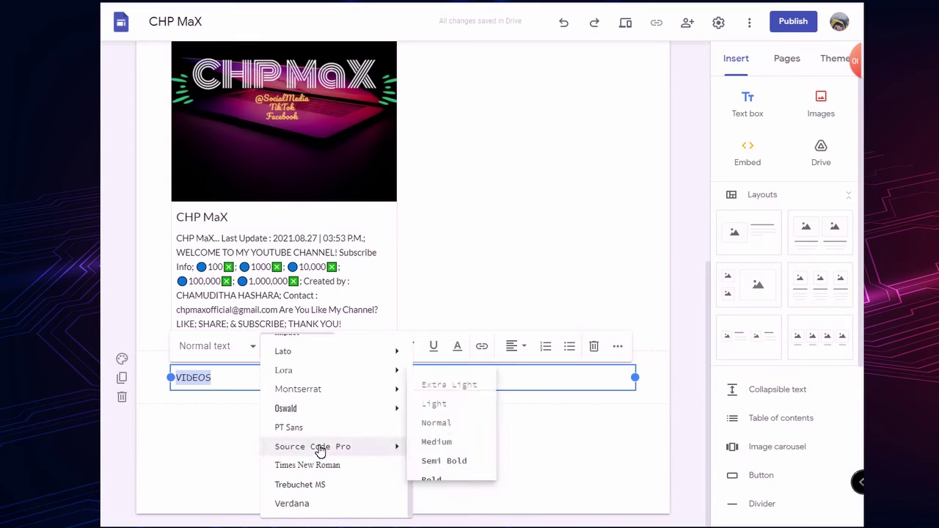
scroll(320, 451, up, 5)
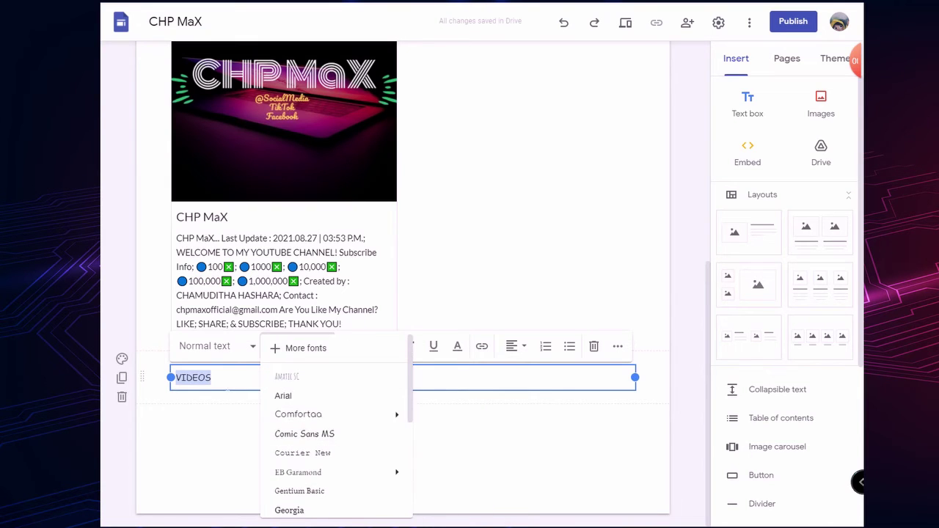
key(Escape)
Make the VIDEOS text bold and choose black (#000000) as the text colour
click(385, 358)
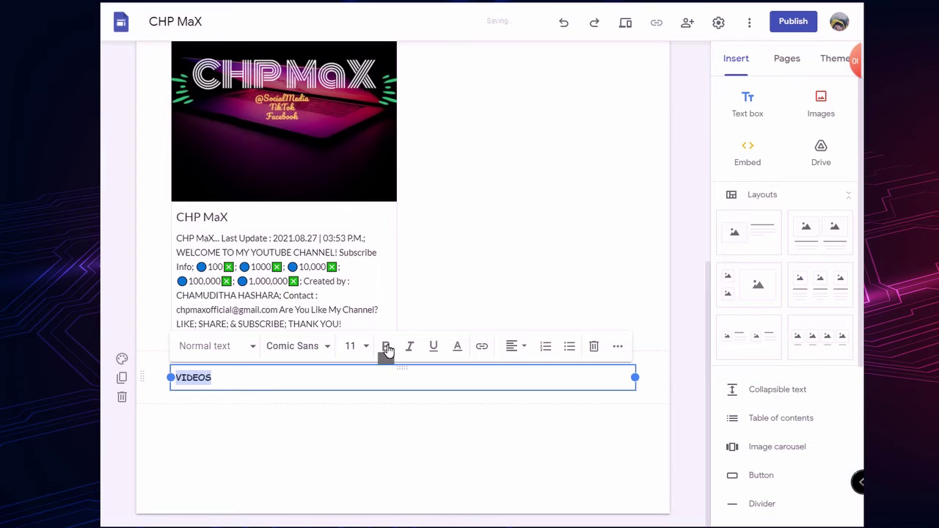
click(243, 355)
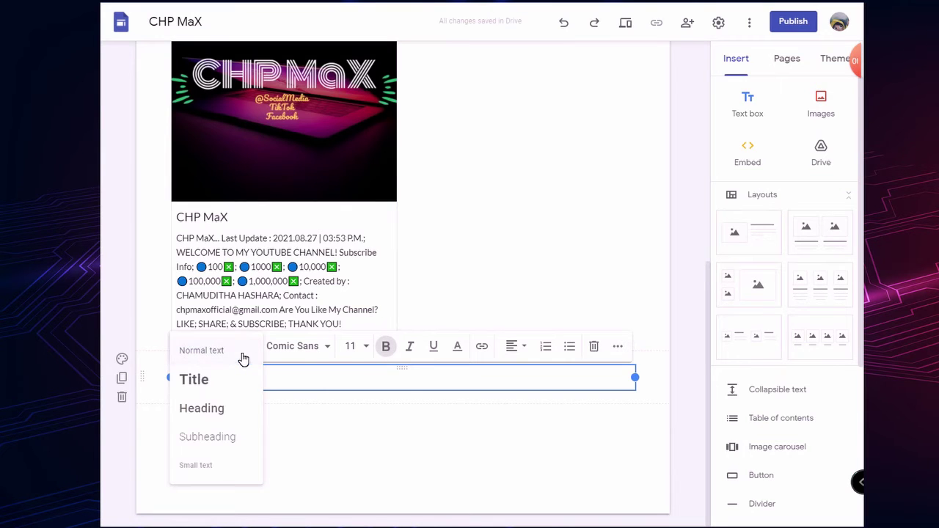
key(Escape)
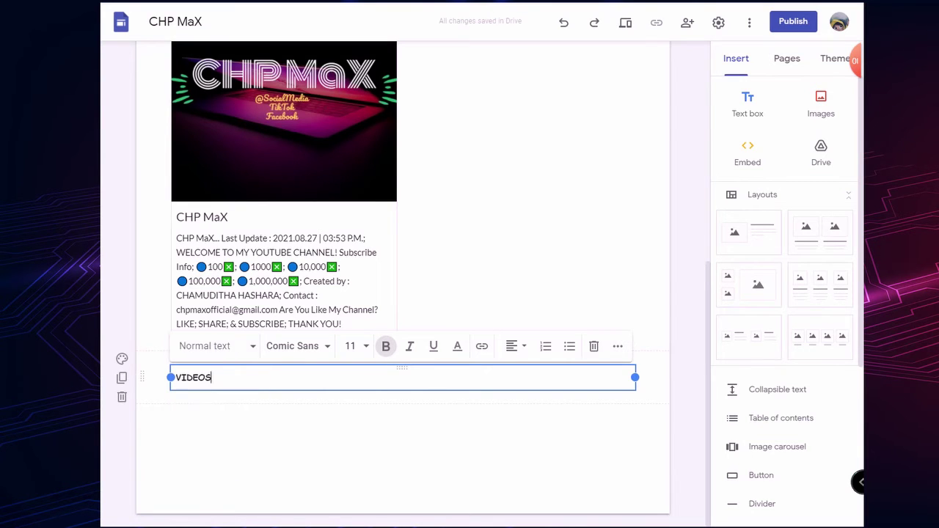
click(458, 347)
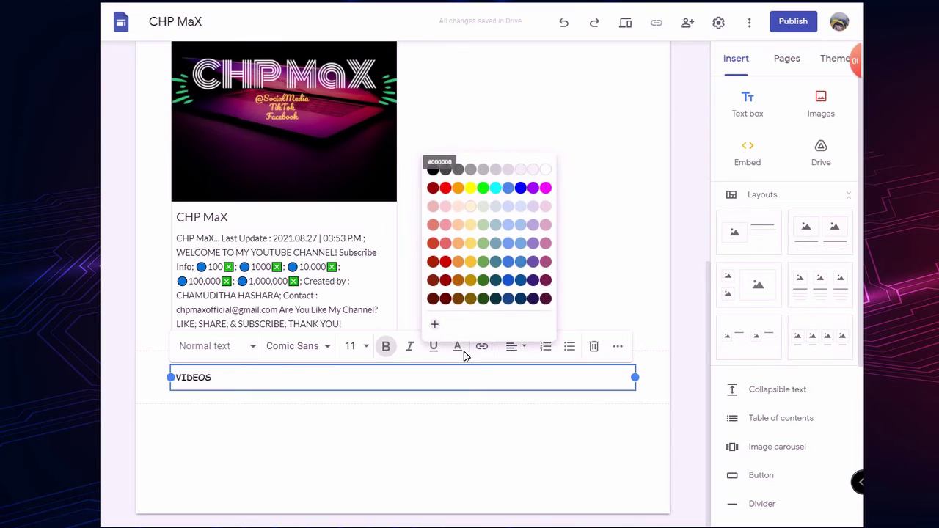
click(433, 170)
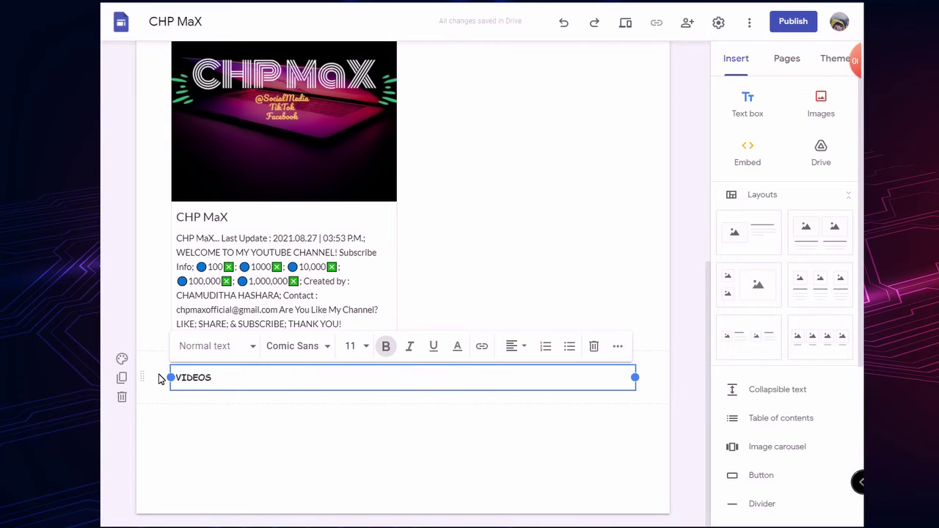
Set the VIDEOS section's background to the dark blurred city-lights image from the gallery
click(122, 360)
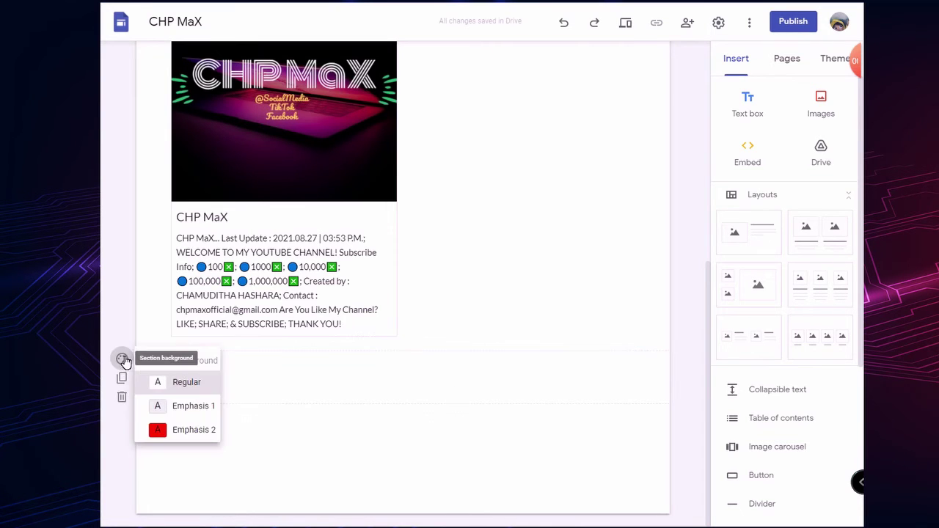
mouse_move(212, 467)
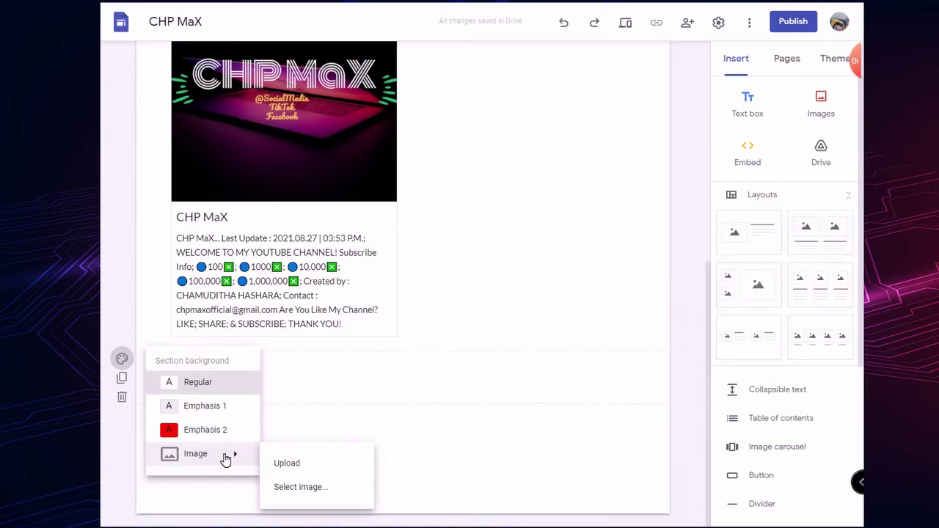
click(301, 488)
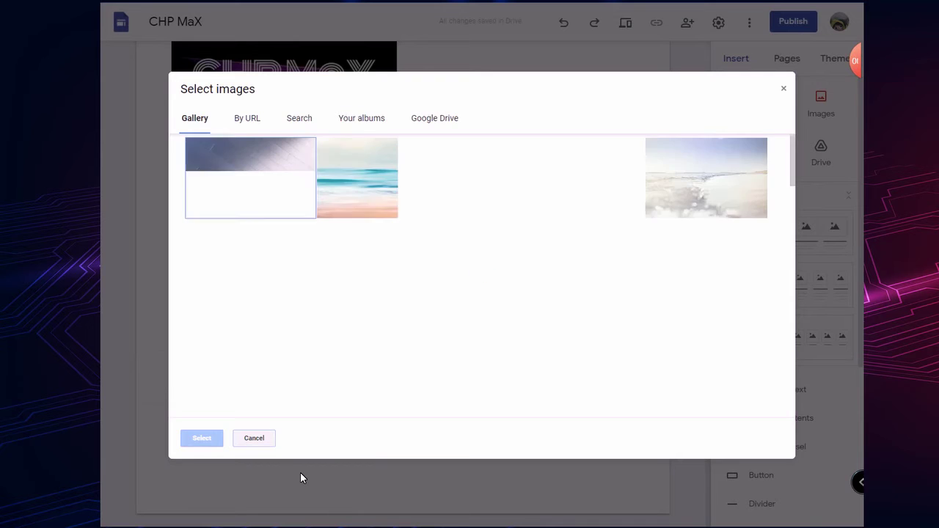
scroll(662, 352, down, 10)
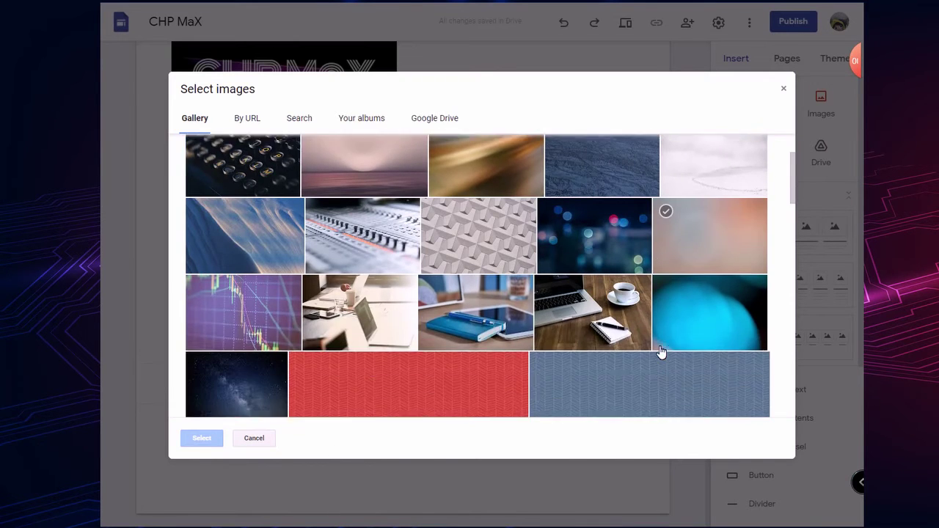
scroll(660, 345, down, 3)
scroll(660, 345, up, 12)
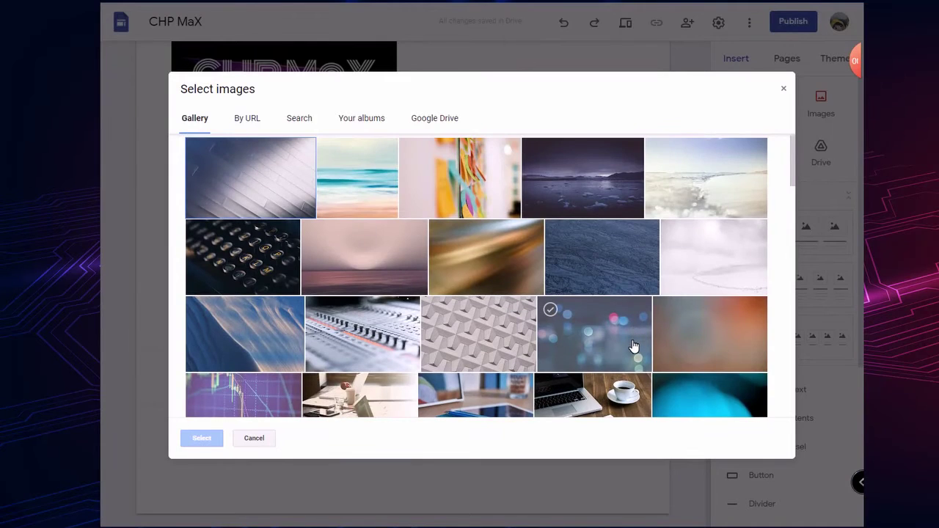
scroll(634, 346, down, 1)
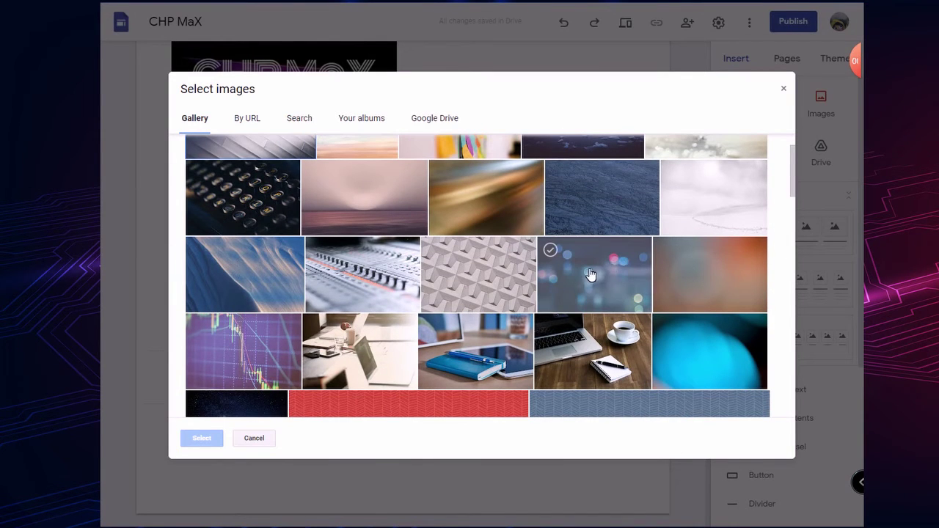
click(560, 260)
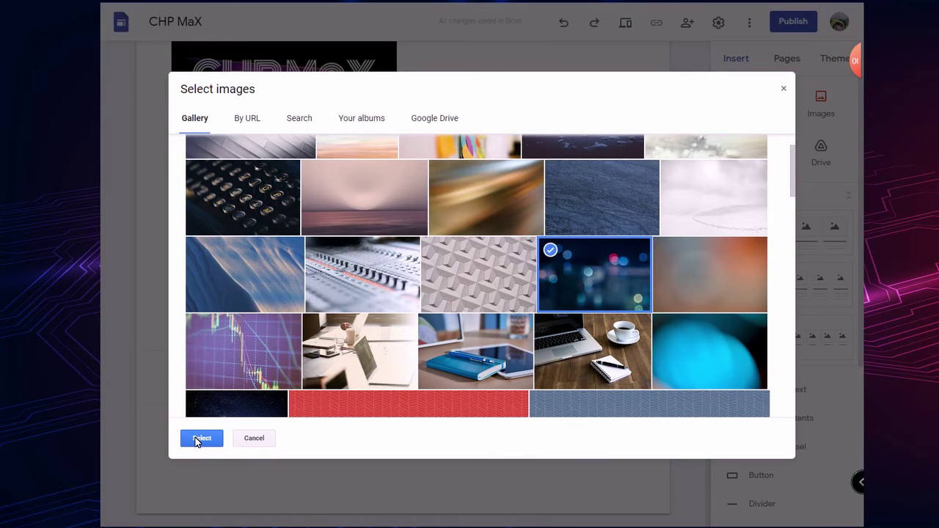
scroll(268, 419, up, 1)
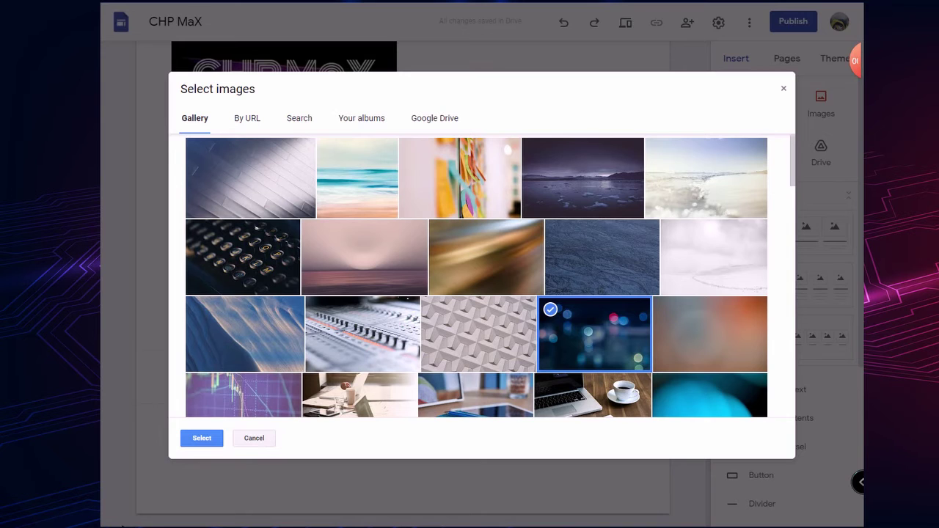
scroll(273, 315, down, 2)
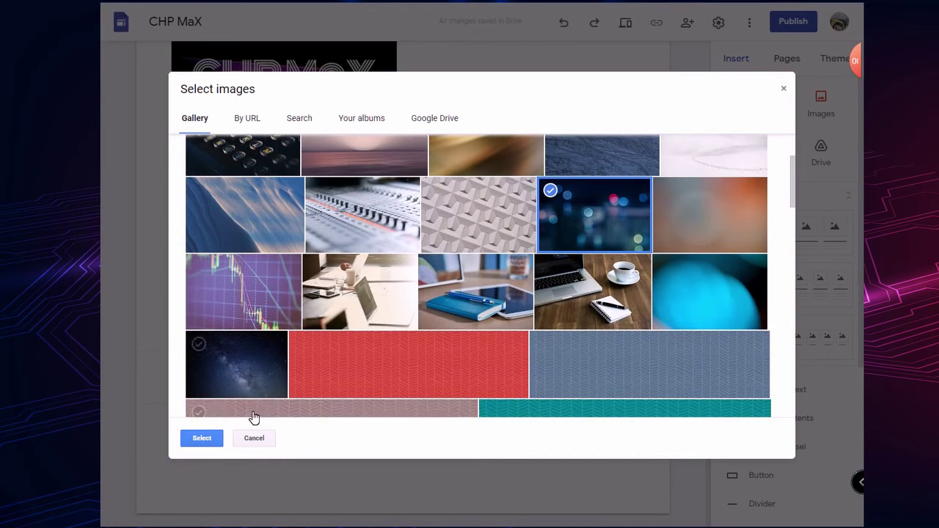
click(217, 439)
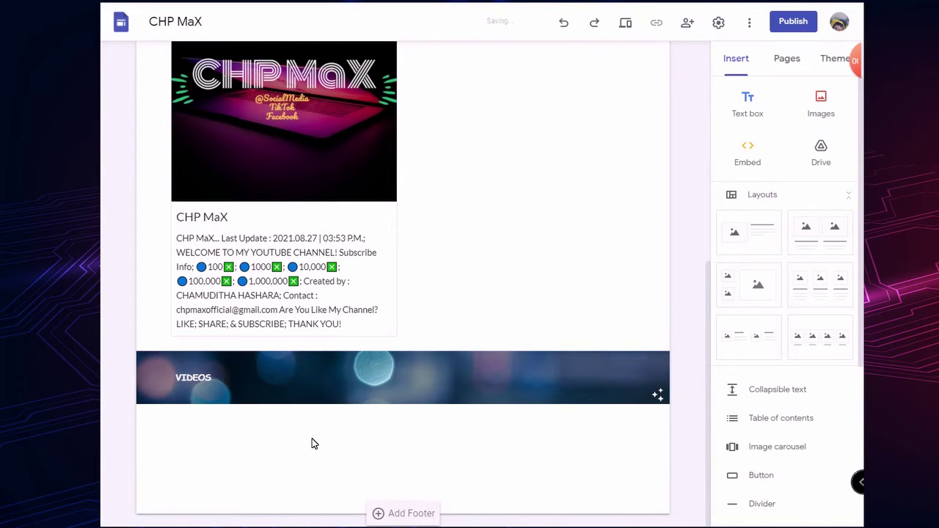
Centre the VIDEOS text and set its font size to 30
click(224, 385)
drag(249, 386, 167, 371)
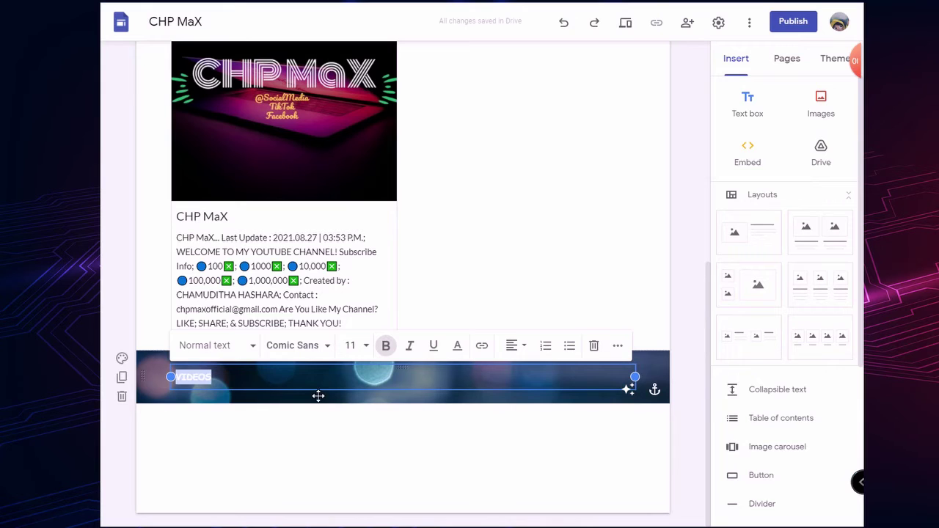
click(521, 346)
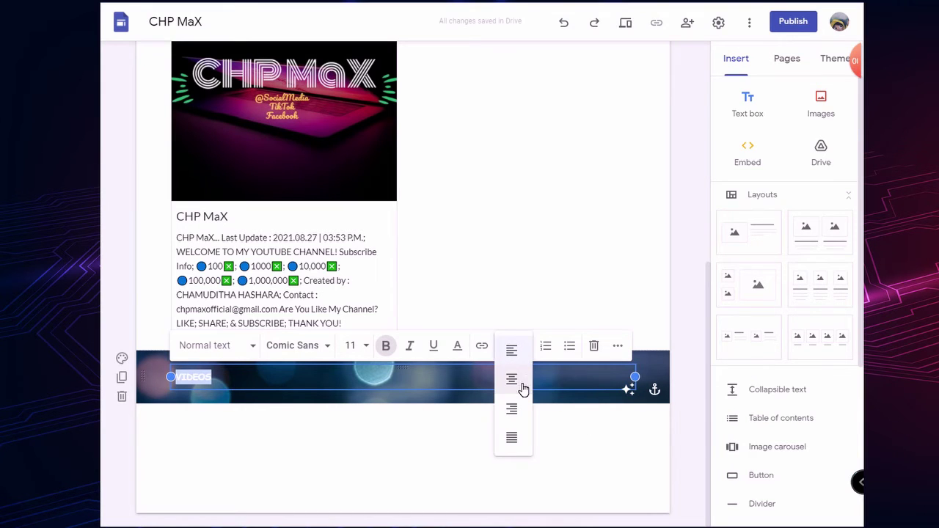
click(523, 389)
click(350, 346)
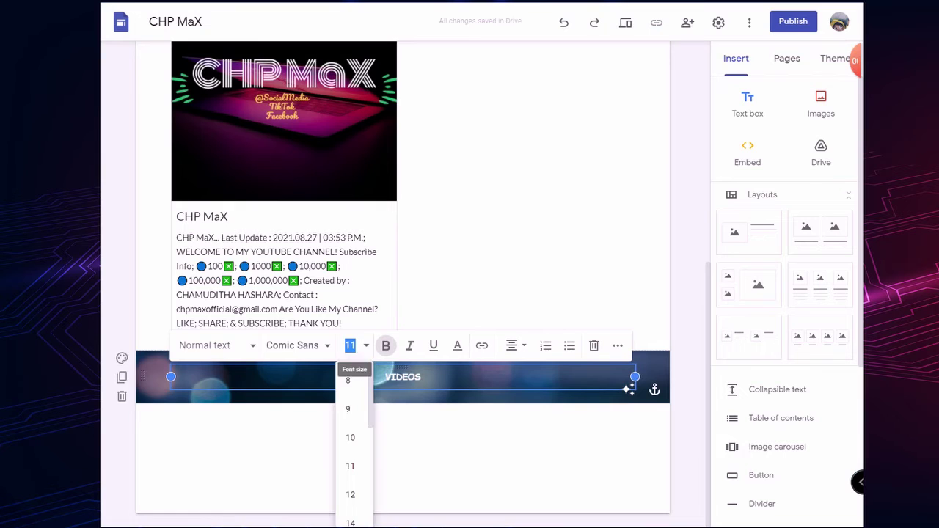
scroll(356, 481, down, 3)
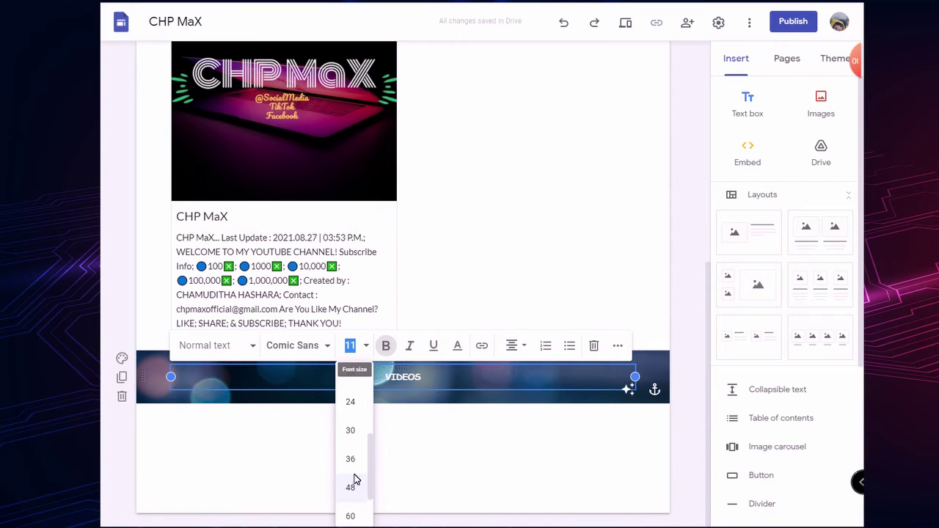
click(350, 432)
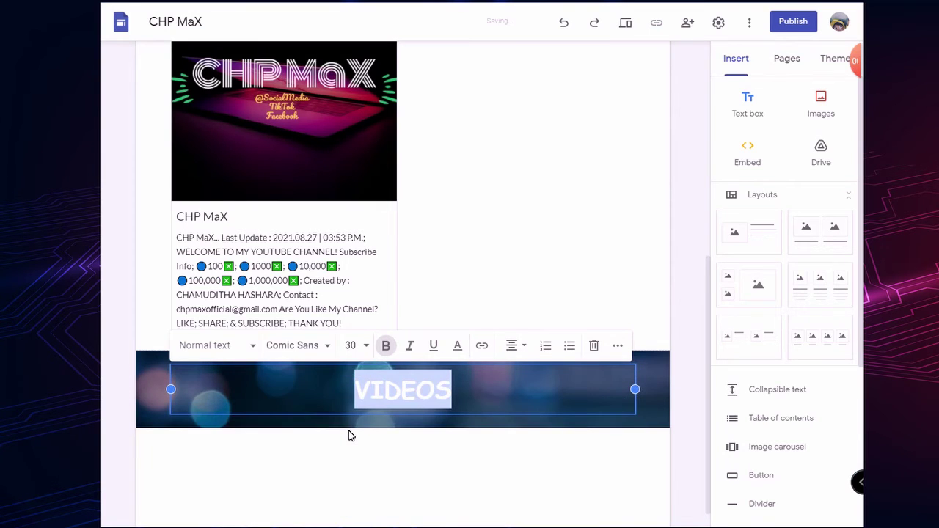
click(388, 456)
Add a two-column image-and-text layout below the VIDEOS banner, with the WHATSAPP TRICKS YouTube video from a "chp max" search in its first placeholder
scroll(449, 456, down, 1)
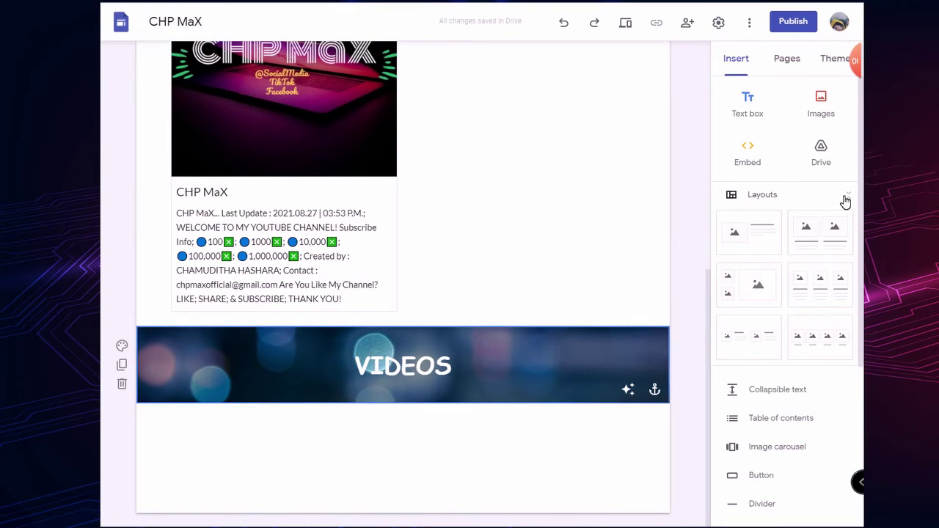
click(816, 235)
click(286, 264)
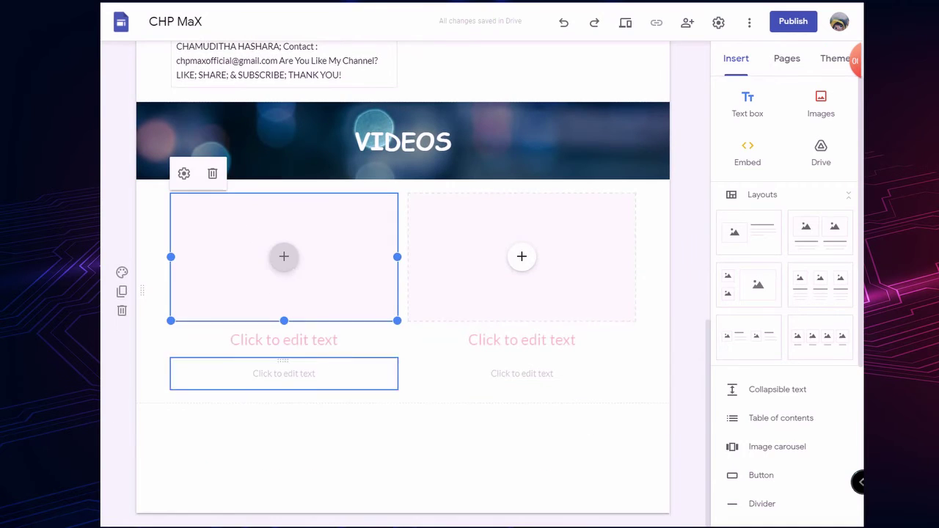
click(286, 261)
click(321, 375)
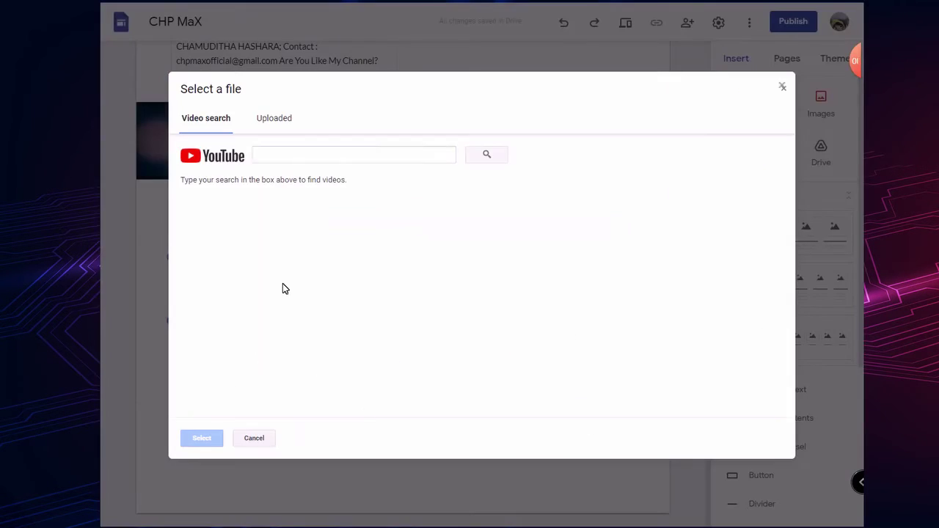
text(c)
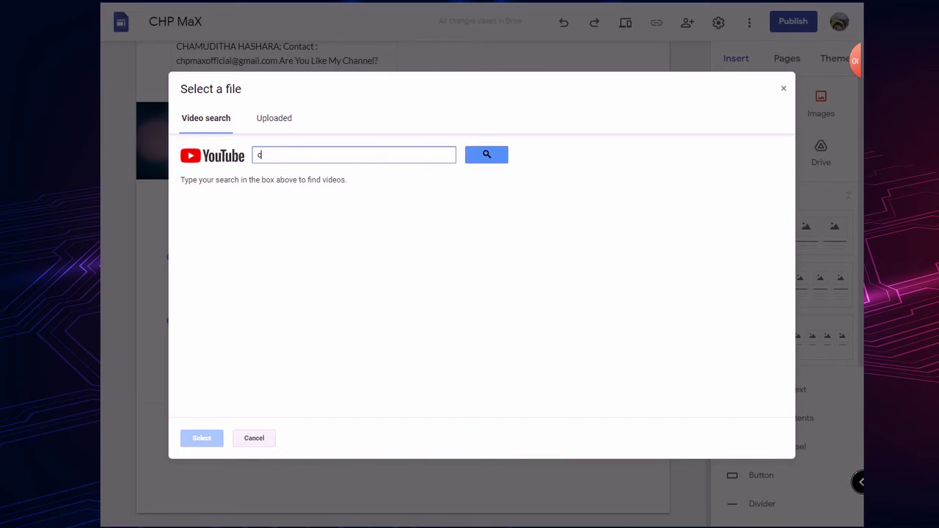
text(hp max)
key(Return)
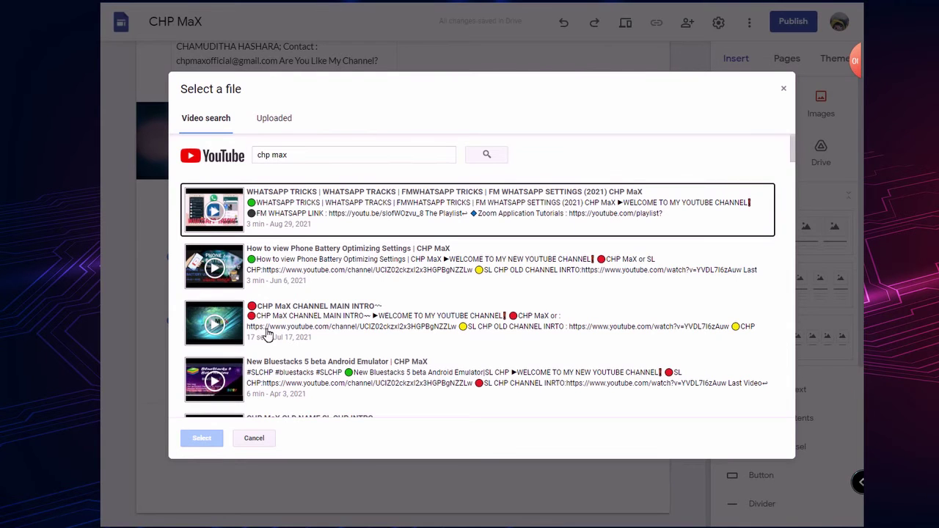
click(226, 232)
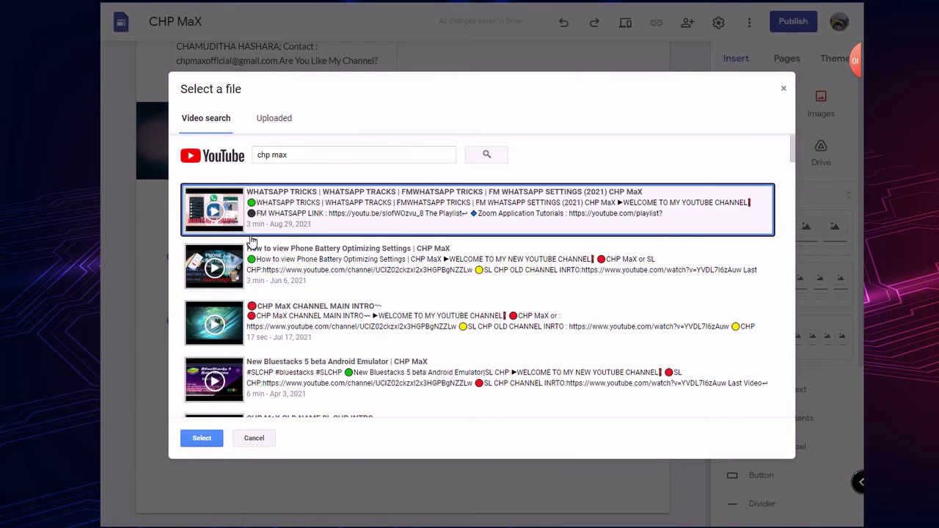
click(202, 438)
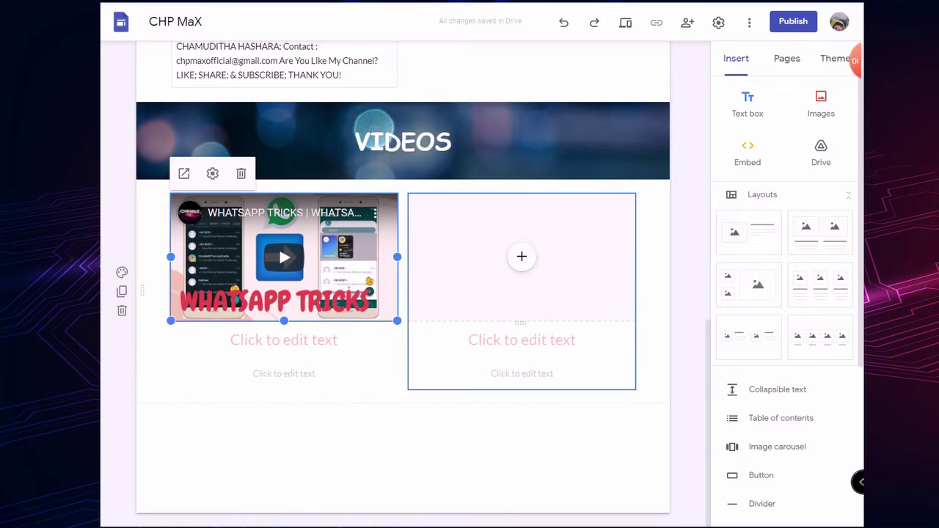
Search YouTube for "chp max" and insert the New Bluestacks 5 beta Android Emulator video into the second placeholder beside WHATSAPP TRICKS
click(522, 256)
click(562, 375)
text(chm)
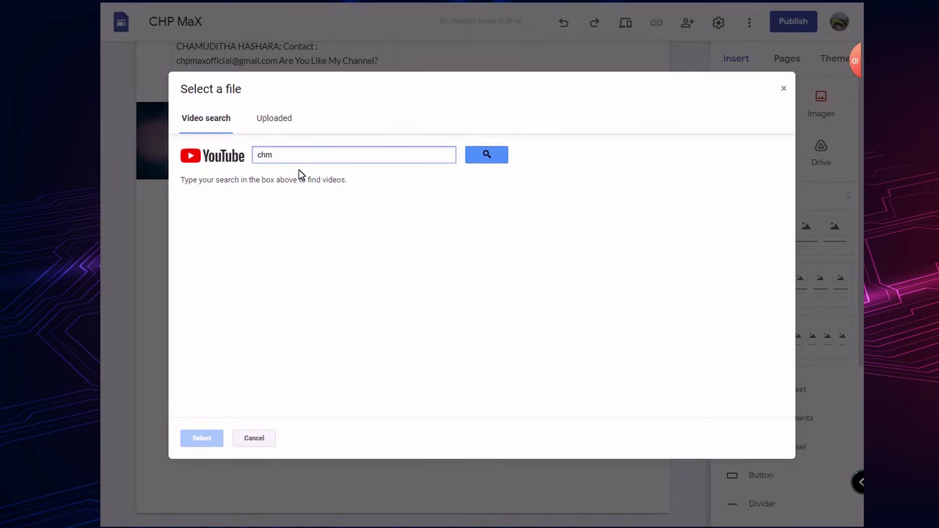
key(BackSpace)
text(p max)
click(474, 163)
scroll(370, 197, down, 3)
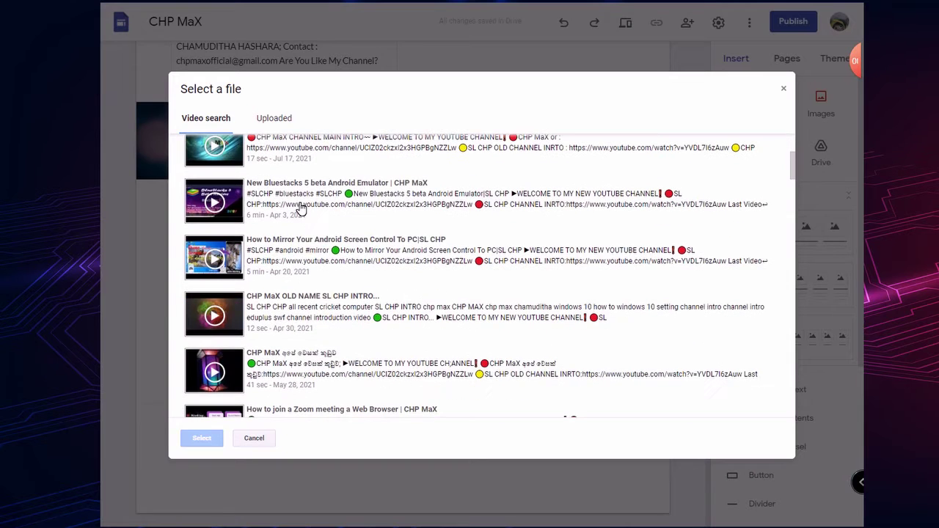
click(299, 210)
click(202, 438)
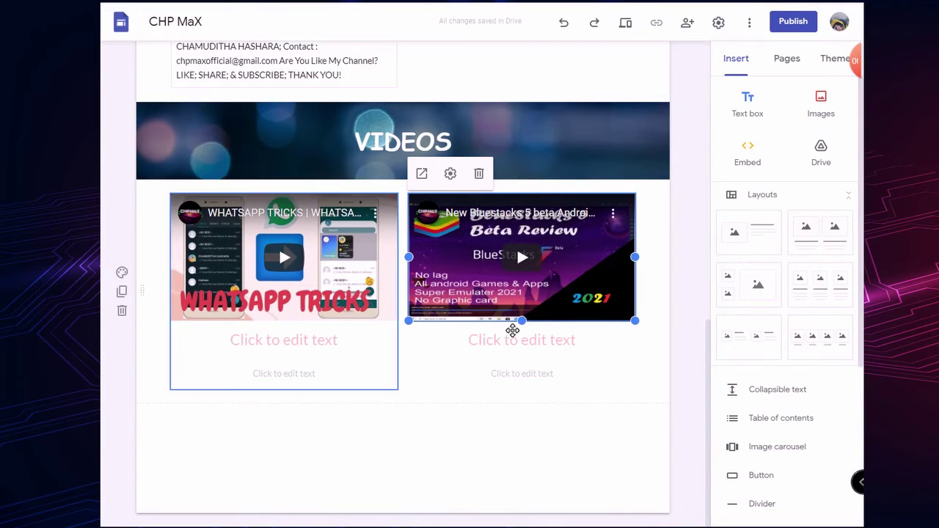
Add a second two-column layout and fill its first placeholder with the "How to join a Zoom meeting a Web Browser" video from a "chp max" search
click(805, 246)
mouse_move(287, 271)
click(324, 375)
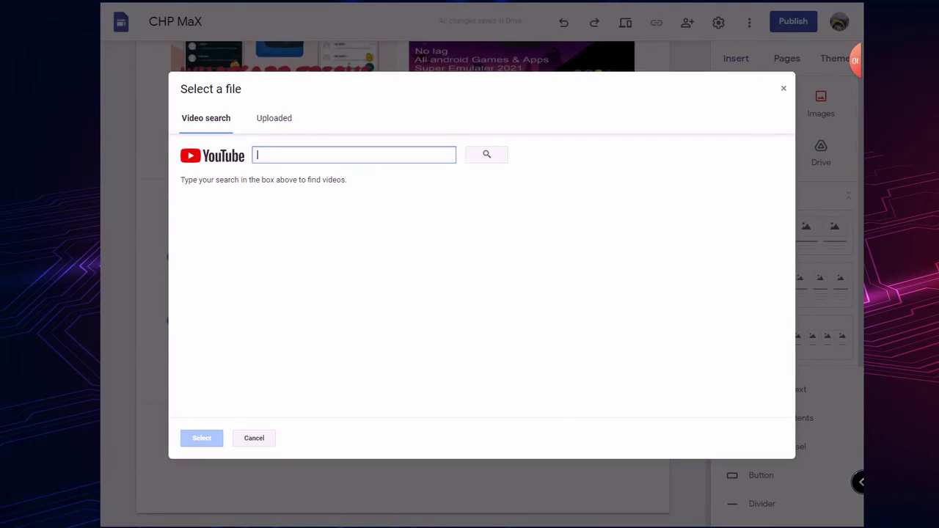
text(chp max)
key(Return)
scroll(297, 230, down, 3)
scroll(297, 230, down, 2)
click(297, 236)
click(202, 438)
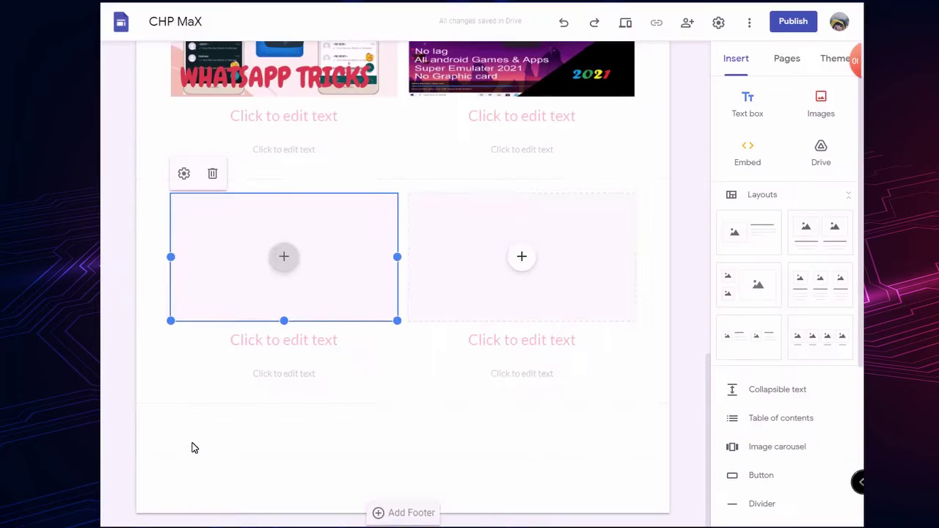
Insert the Google Apps Download YouTube video from a "chp max" search into the placeholder beside the Zoom meeting video
mouse_move(521, 257)
click(552, 376)
text(chp max)
key(Return)
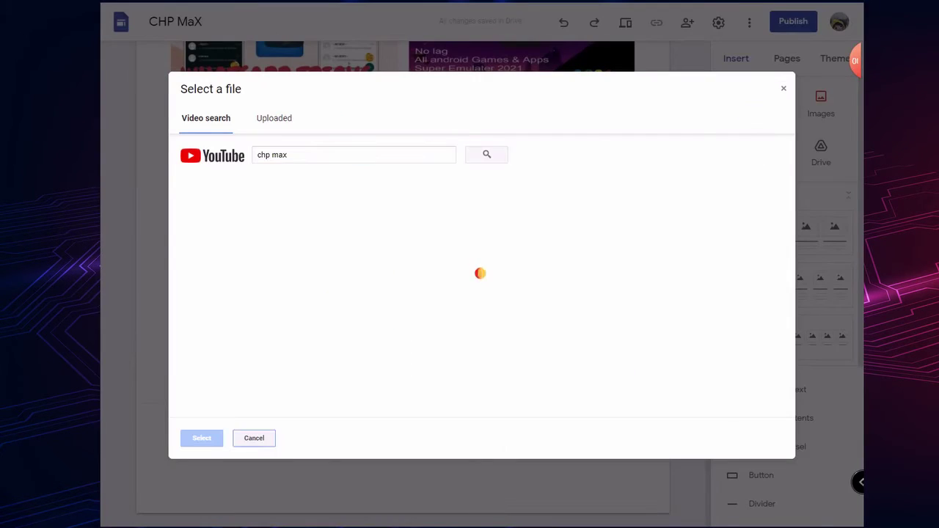
scroll(246, 243, down, 2)
click(246, 242)
click(202, 438)
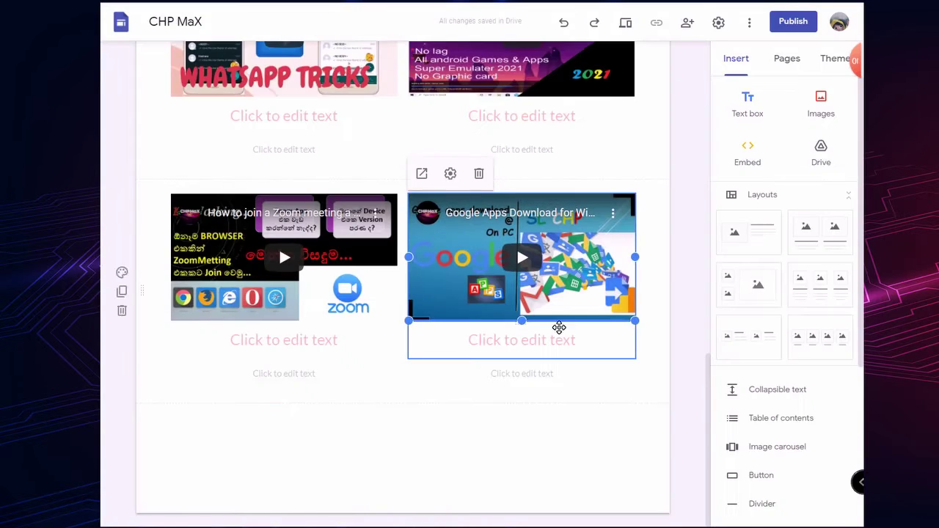
click(820, 229)
click(321, 433)
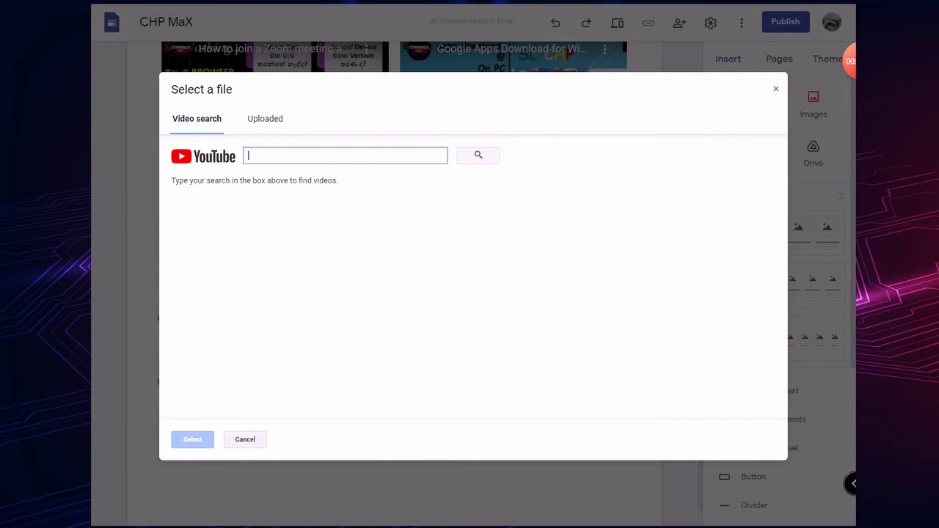
text(https://youtu.be/1K5Fu8mwwKv)
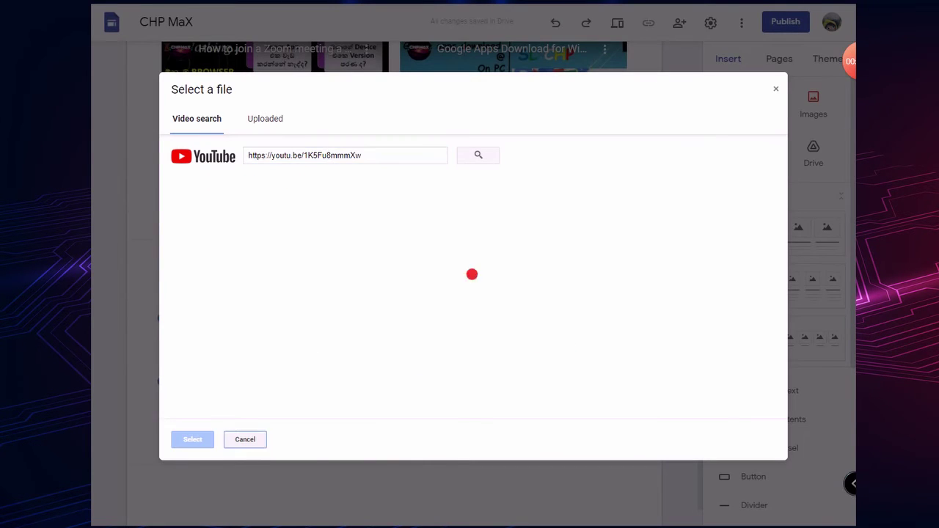
key(Return)
click(470, 213)
click(192, 439)
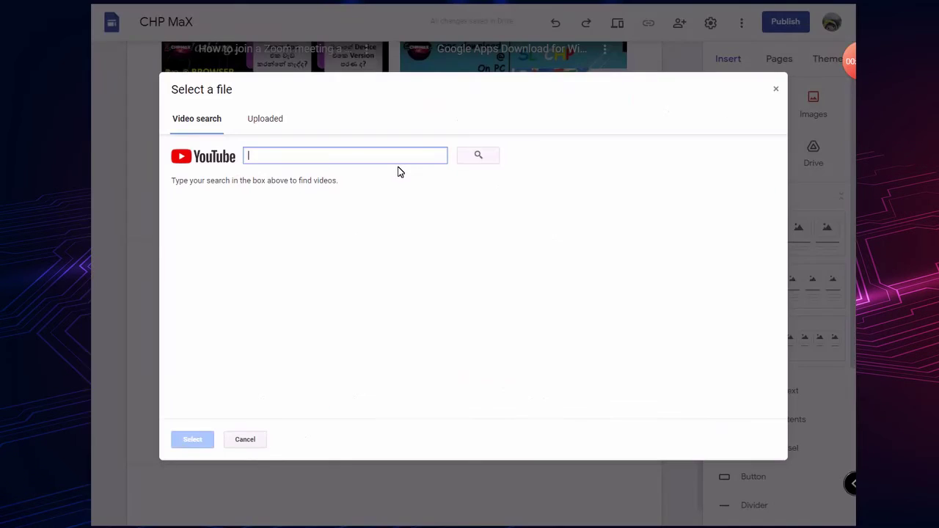
text(https://youtu.be/slofWOzvu_8)
key(Return)
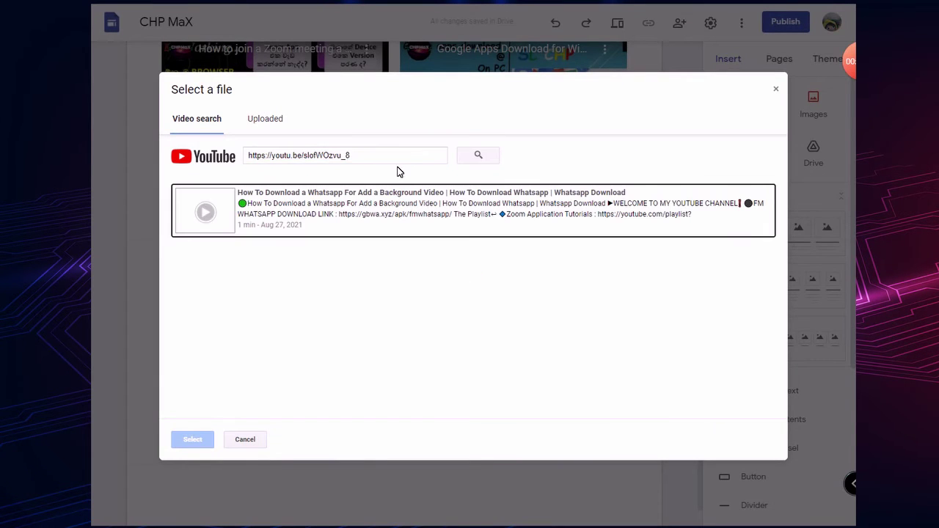
click(418, 216)
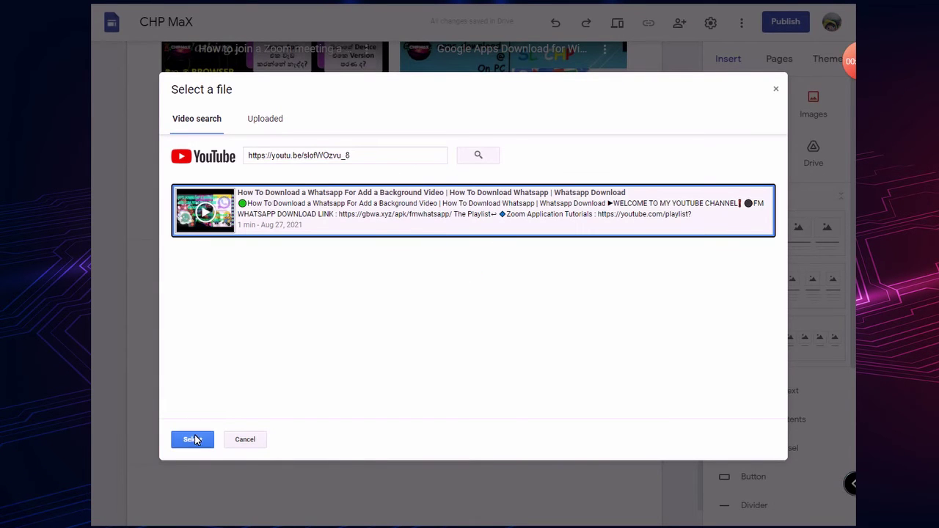
click(193, 439)
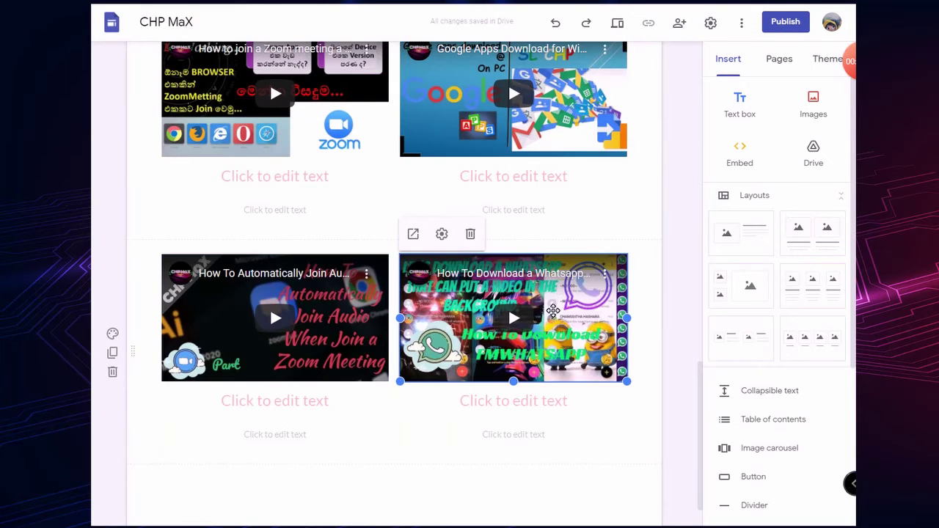
Add a text box below the third video row reading "OTHERS VIDEOS"
scroll(509, 499, down, 1)
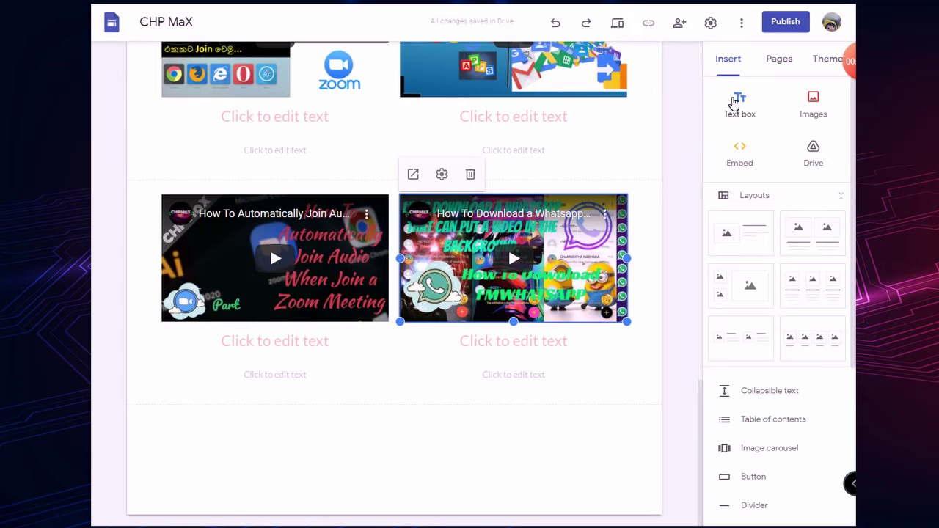
click(752, 112)
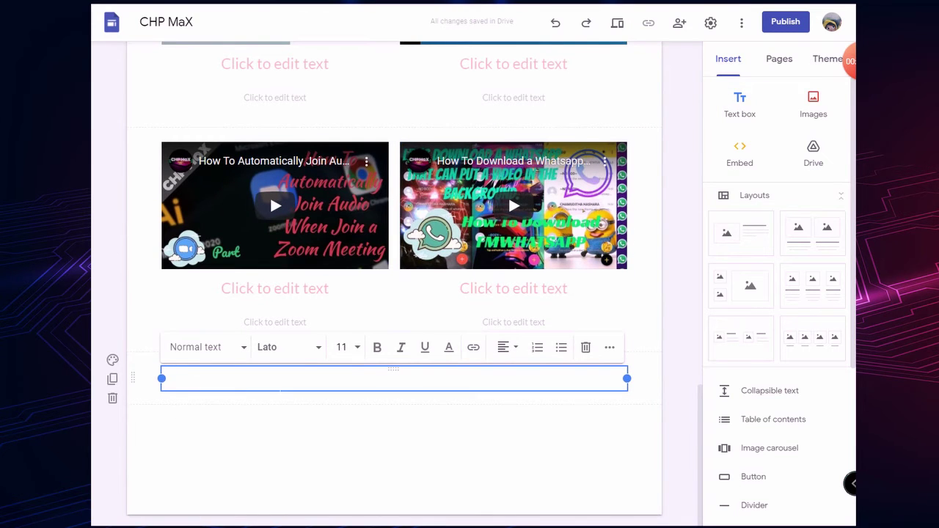
text(OTHERS)
text(IDEOS)
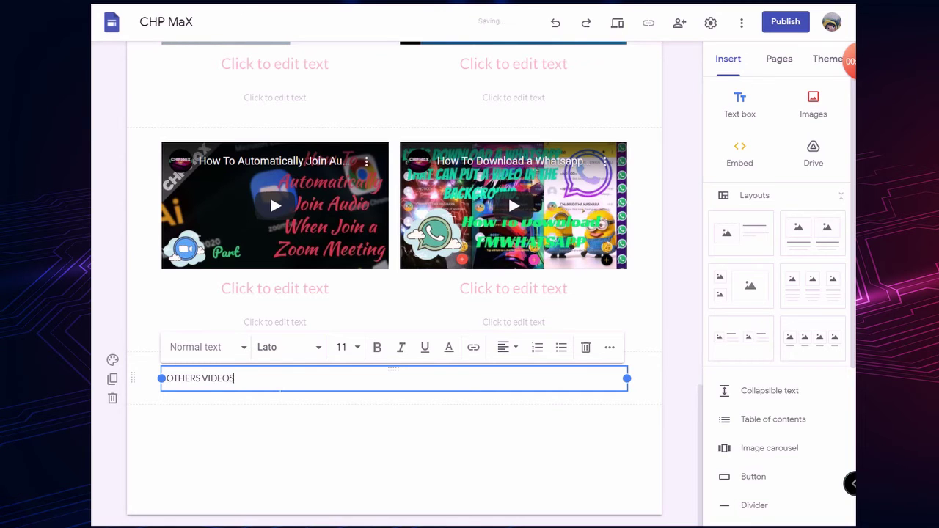
Format the "OTHERS VIDEOS" text as bold, size 18 and centre-aligned
key(ctrl+shift+Left)
key(ctrl+shift+Left)
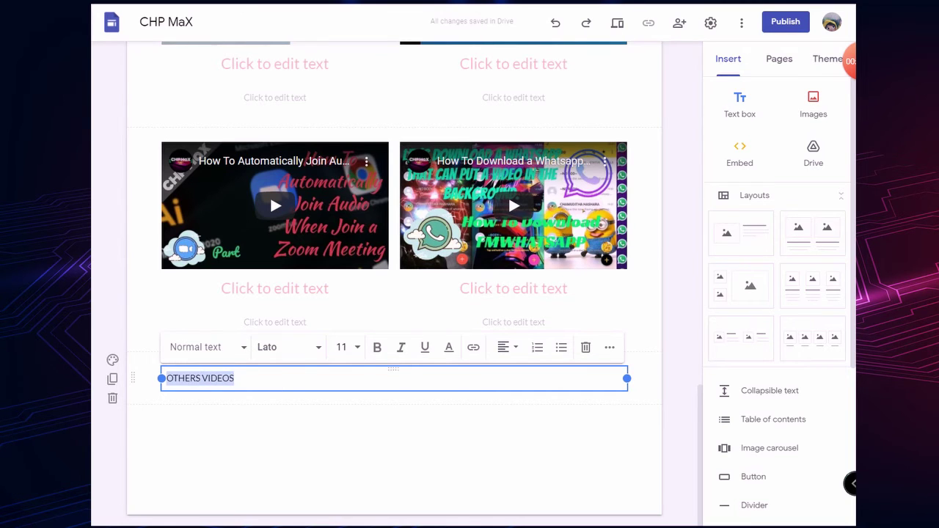
click(379, 348)
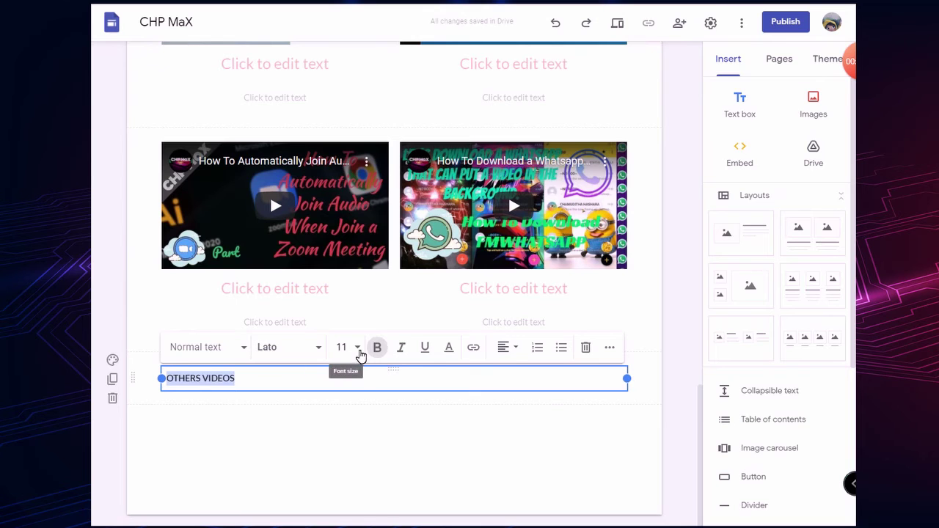
click(357, 348)
scroll(346, 504, down, 5)
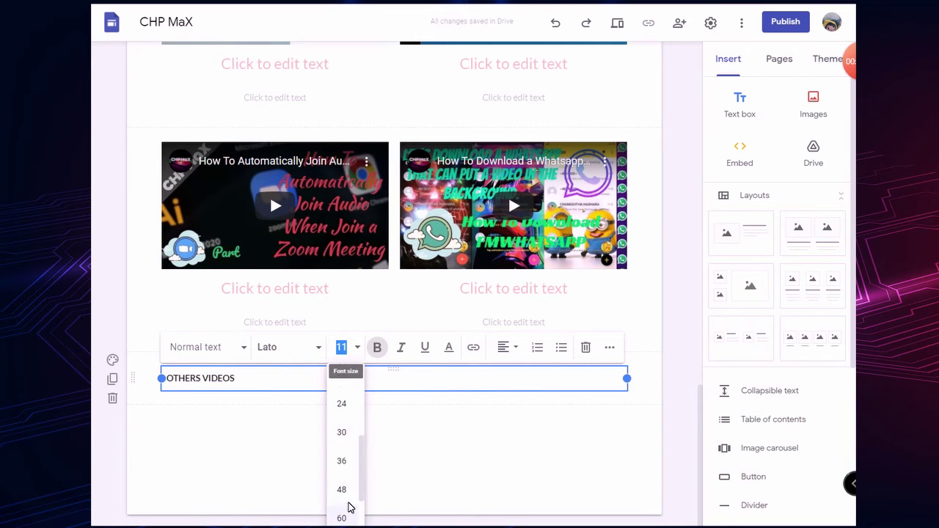
click(343, 436)
click(358, 351)
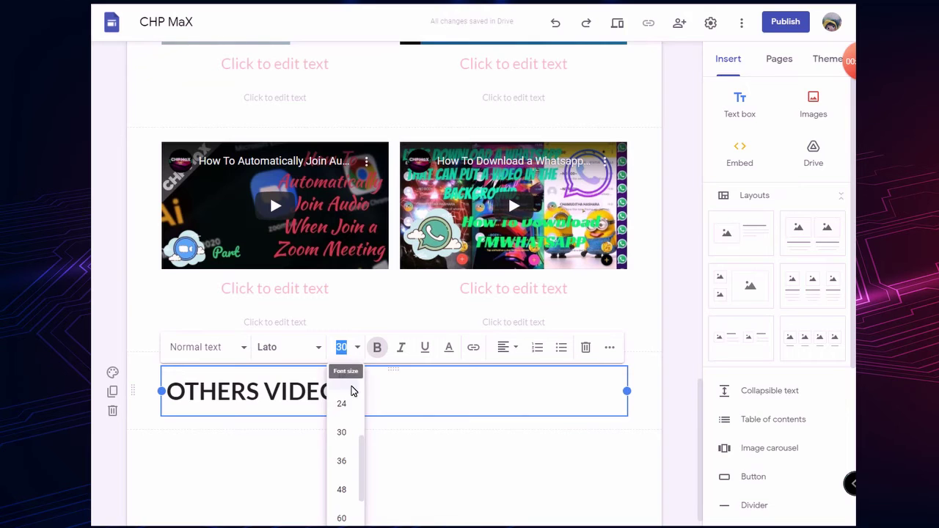
text(18)
key(Return)
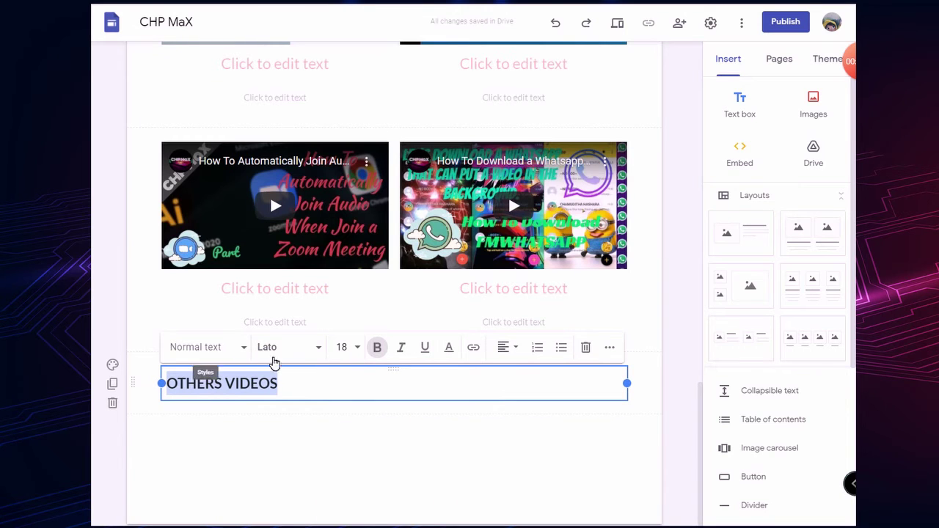
click(506, 348)
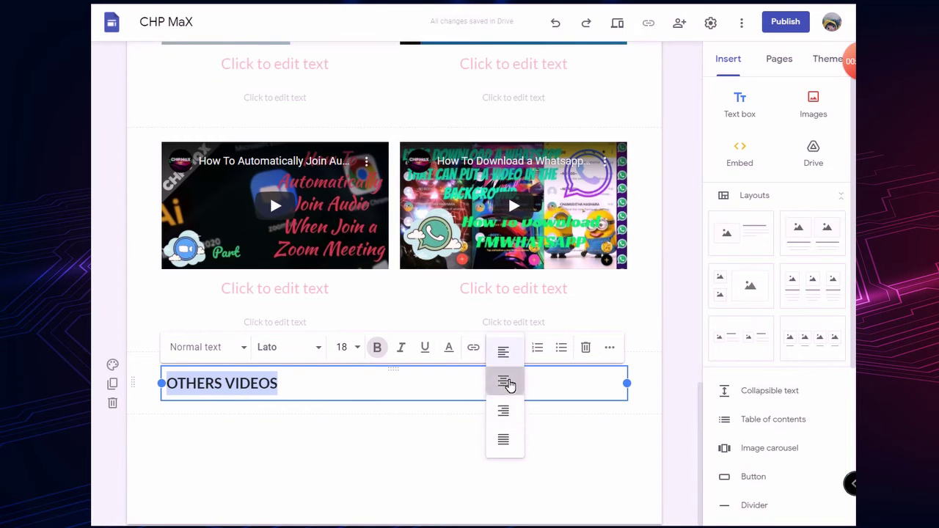
click(505, 382)
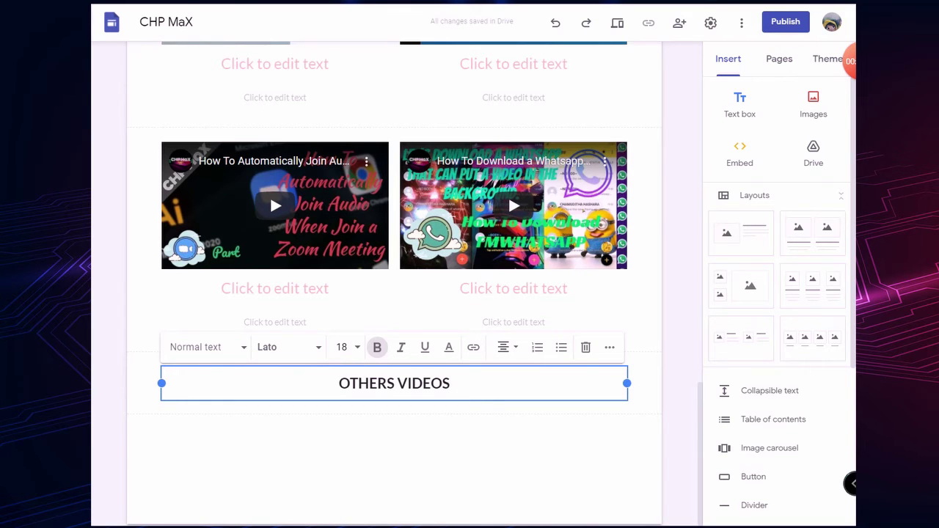
Append a downward-pointing hand emoji to the end of the "OTHERS VIDEOS" text
click(450, 384)
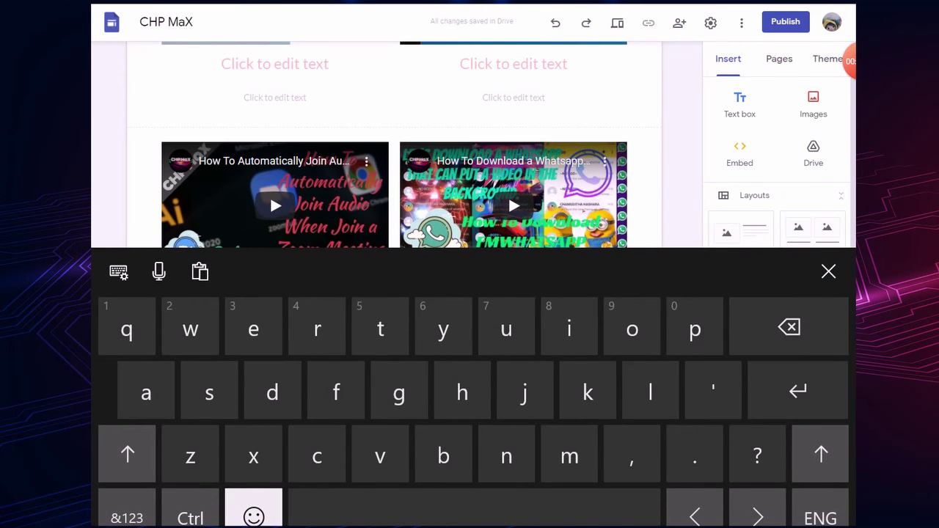
click(253, 513)
click(317, 514)
click(380, 514)
scroll(474, 397, right, 5)
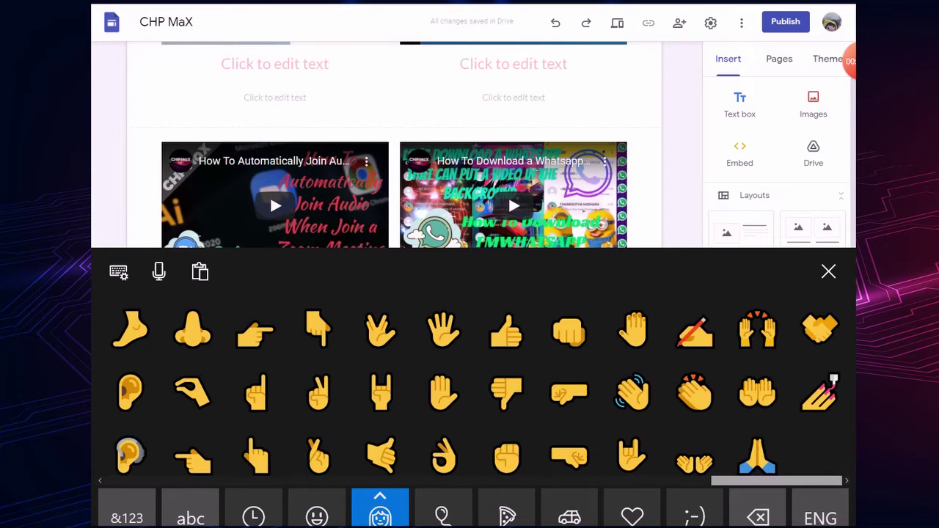
scroll(827, 513, left, 2)
scroll(813, 506, right, 2)
drag(830, 502, 785, 503)
scroll(785, 503, right, 3)
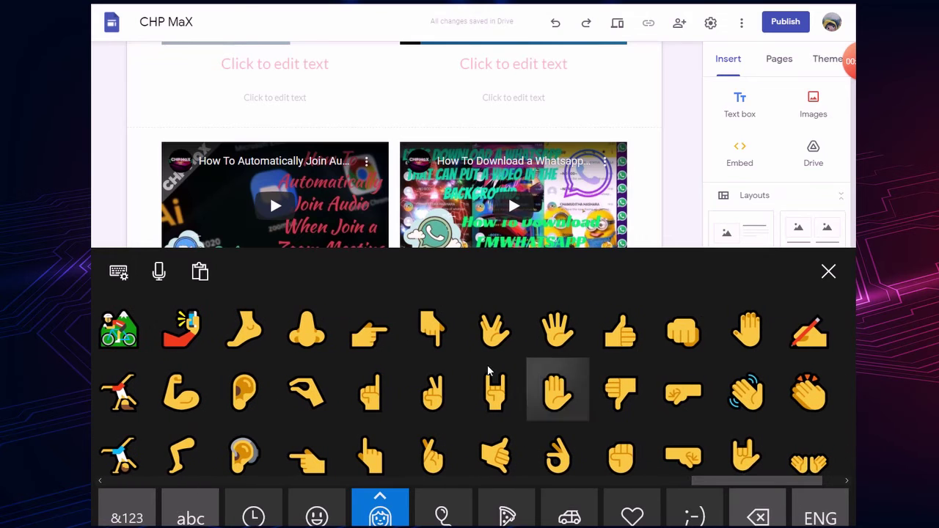
click(429, 334)
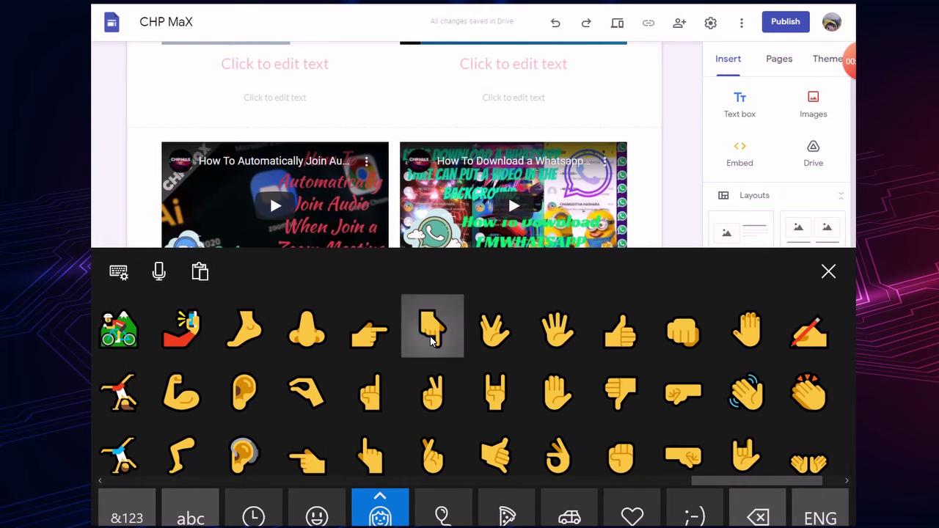
click(836, 286)
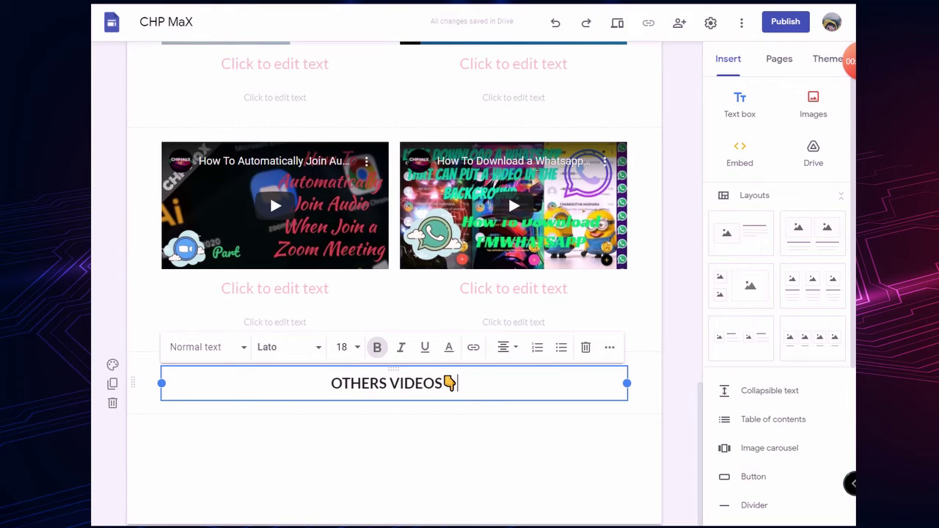
Link the whole "OTHERS VIDEOS" text, including its emoji, to the copied channel URL
drag(332, 384, 442, 384)
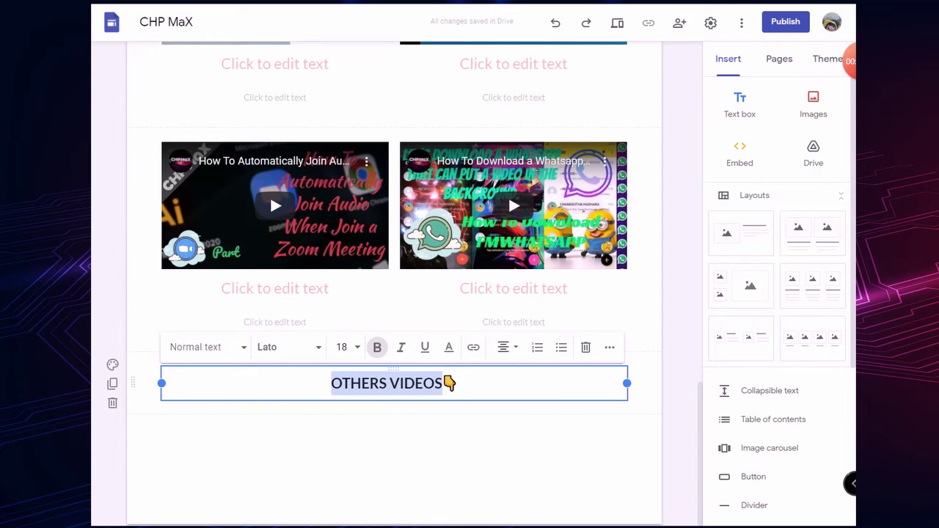
right_click(416, 389)
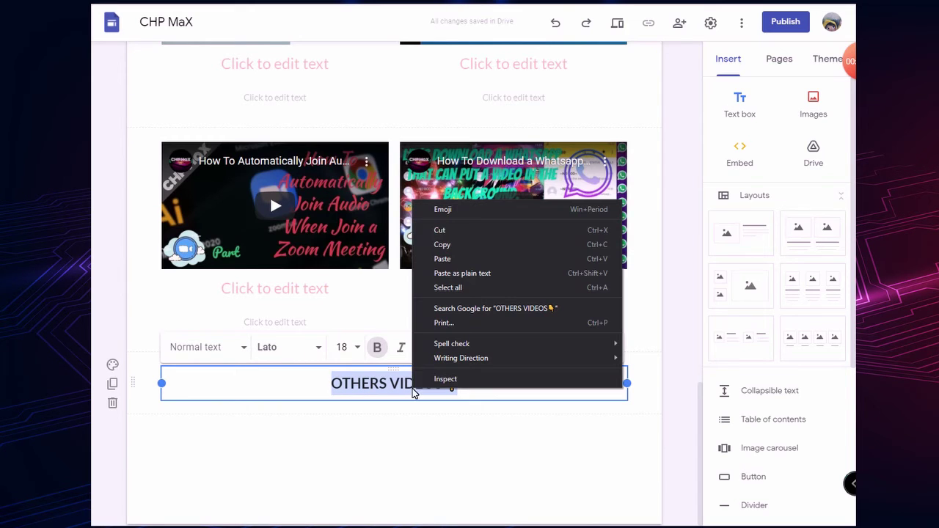
click(438, 246)
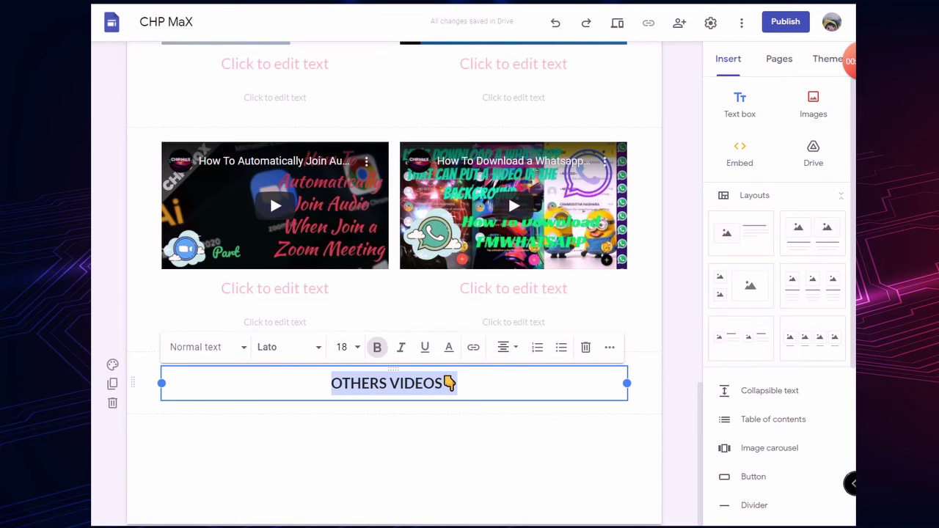
click(474, 349)
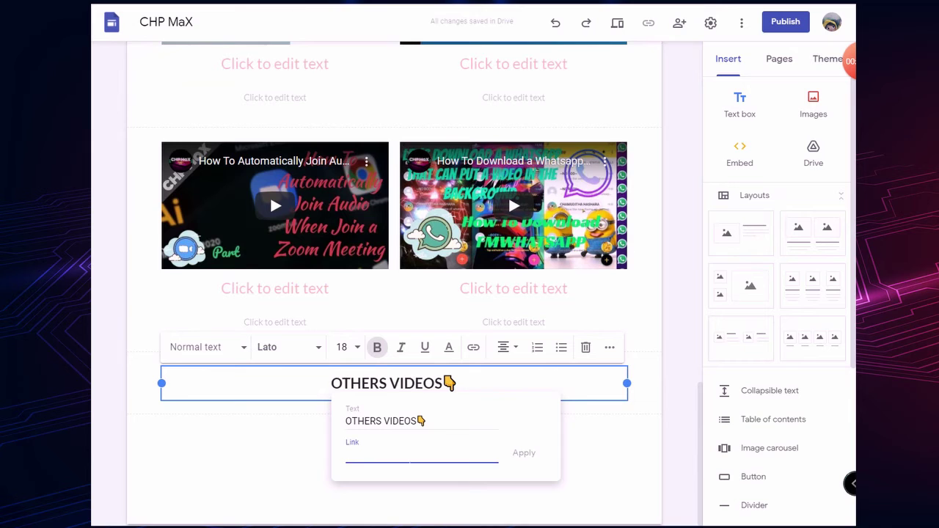
key(ctrl+v)
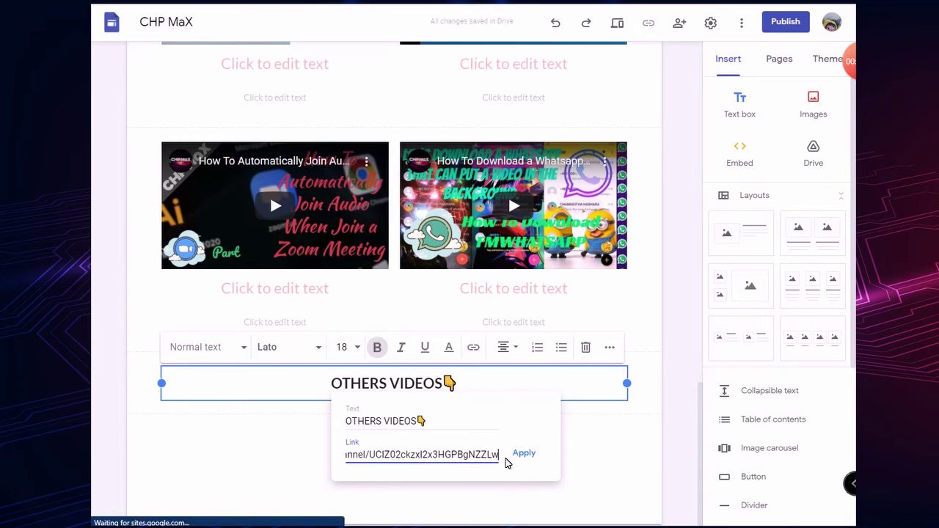
click(524, 455)
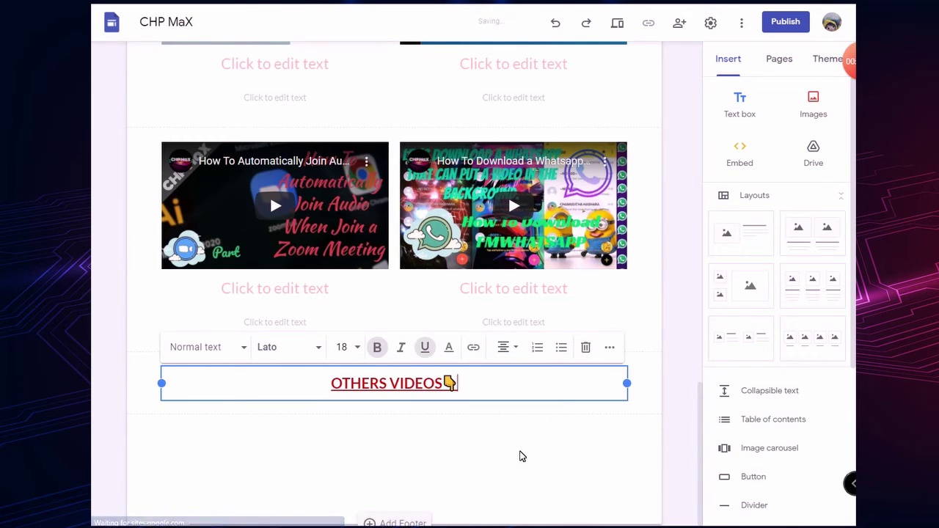
click(441, 447)
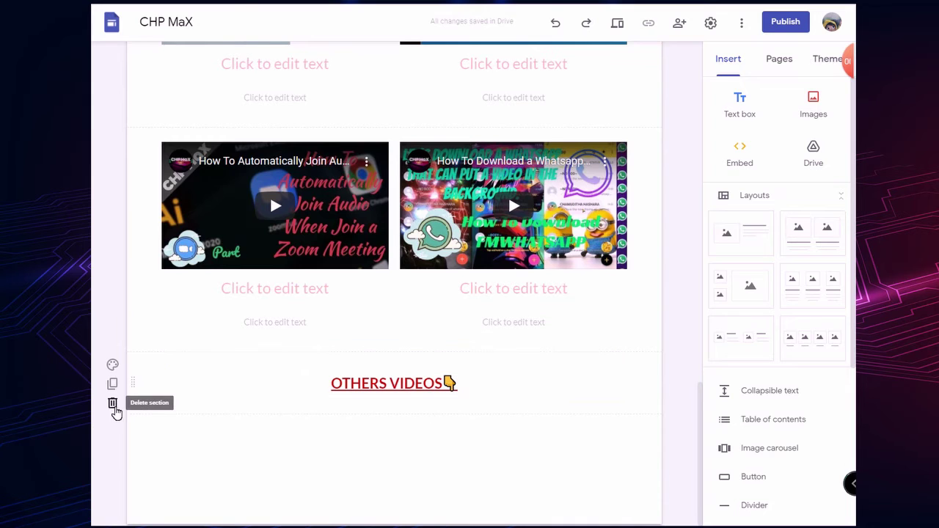
Try the Emphasis 2 background on the "OTHERS VIDEOS" section, and replace it with the grey-blue folded geometric image from the gallery
click(113, 364)
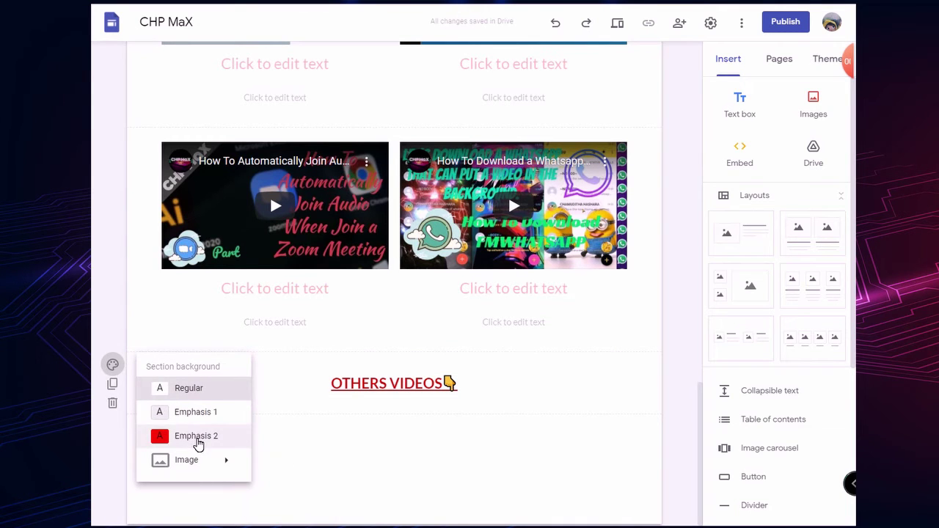
click(196, 438)
click(112, 364)
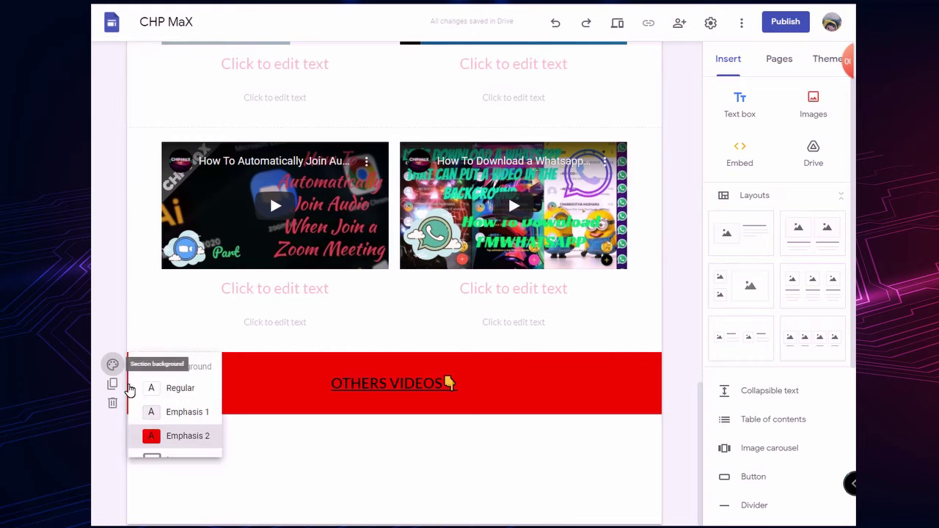
mouse_move(185, 467)
click(298, 503)
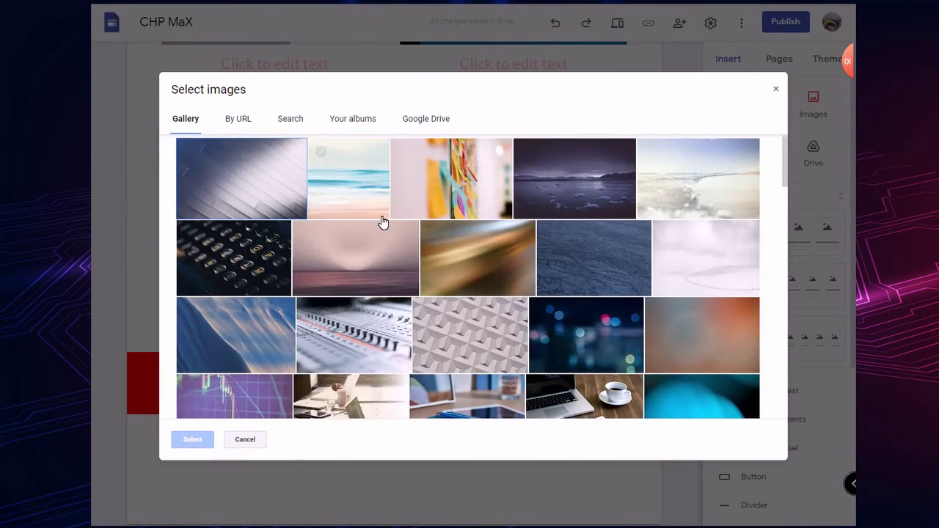
scroll(415, 279, down, 1)
scroll(414, 279, down, 3)
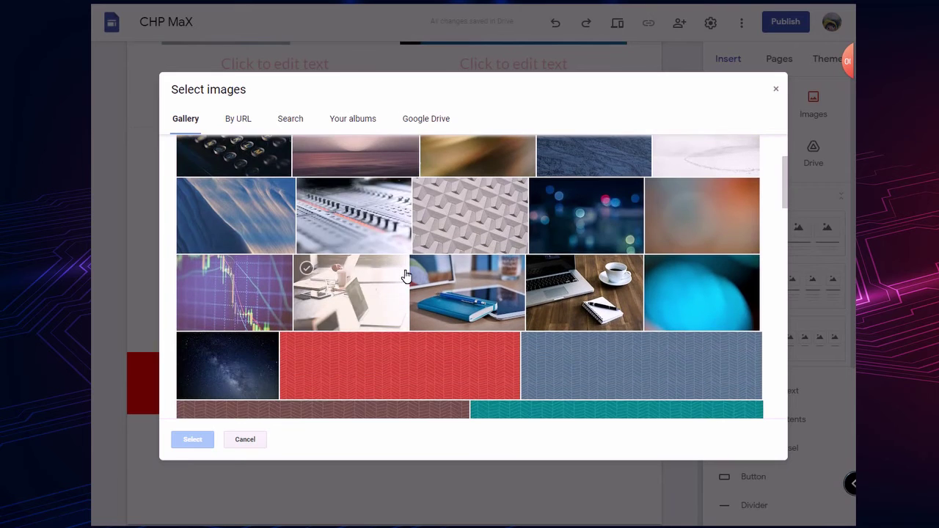
scroll(408, 277, down, 12)
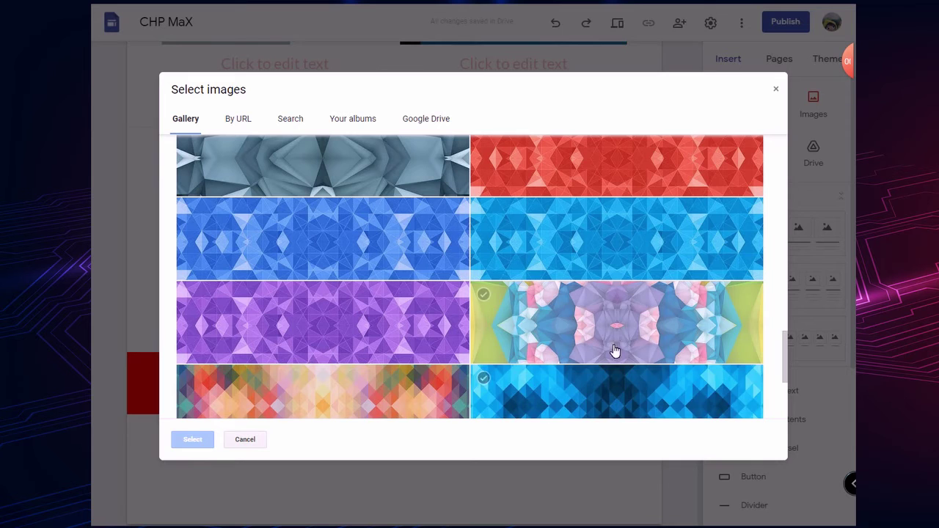
scroll(580, 345, up, 2)
click(383, 289)
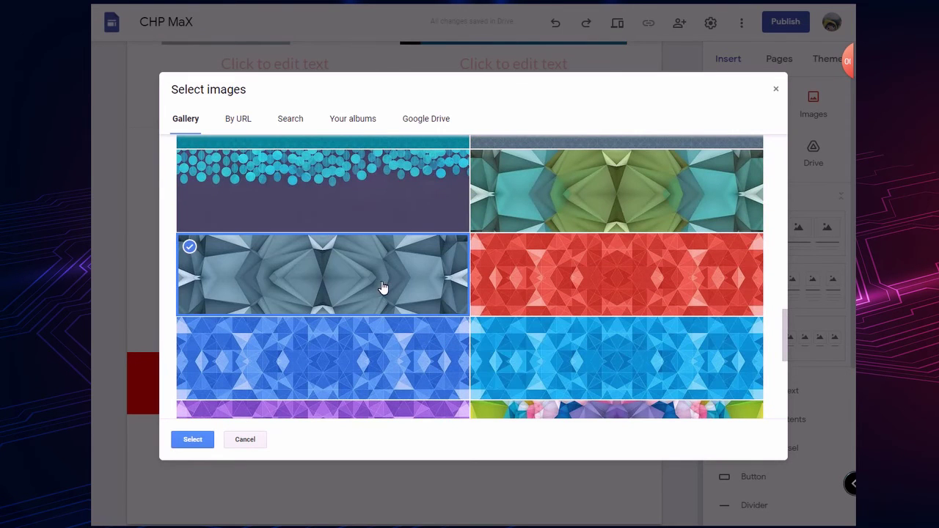
click(194, 440)
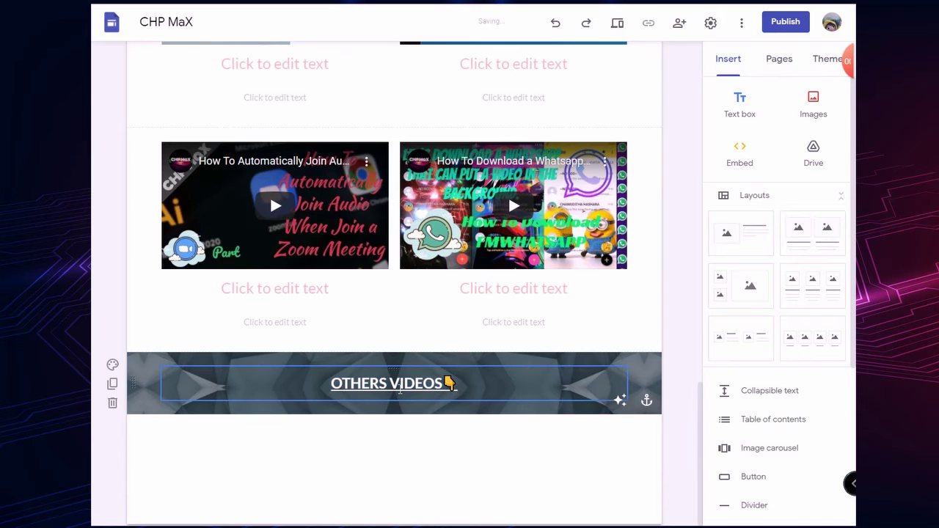
Paste the title "WHATSAPP TRICKS | WHATSAPP TRACKS | FMWHATSAPP TRICKS | FM WHATSAPP SETTINGS (2021) CHP MaX" into the heading below the first video
scroll(503, 523, down, 1)
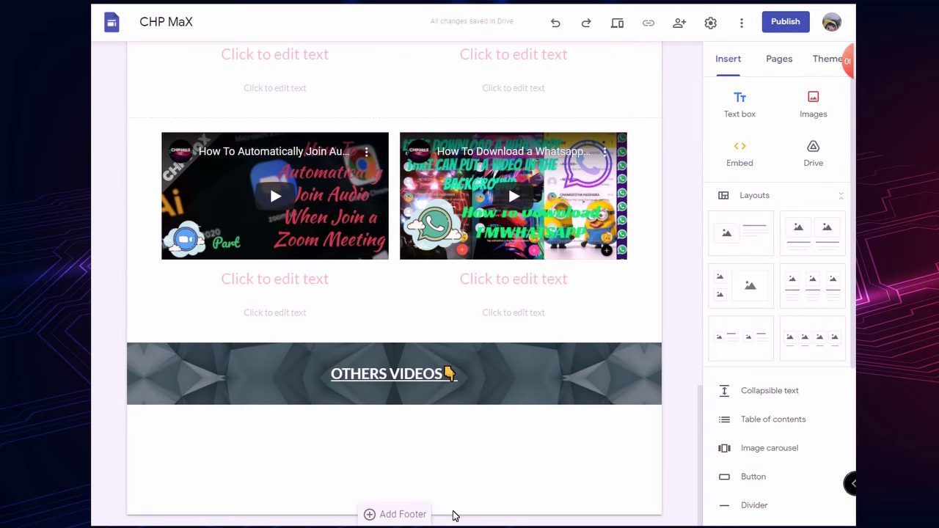
scroll(602, 469, up, 3)
scroll(602, 469, up, 7)
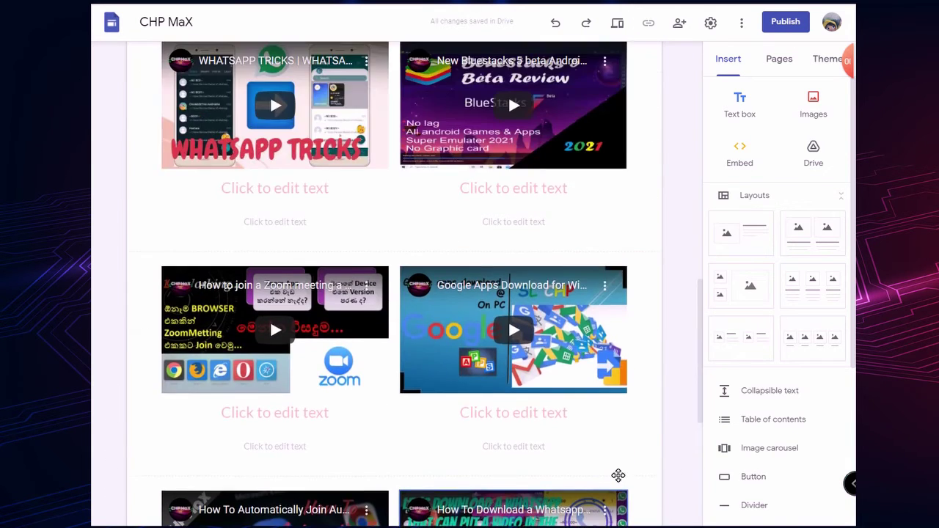
scroll(407, 379, down, 1)
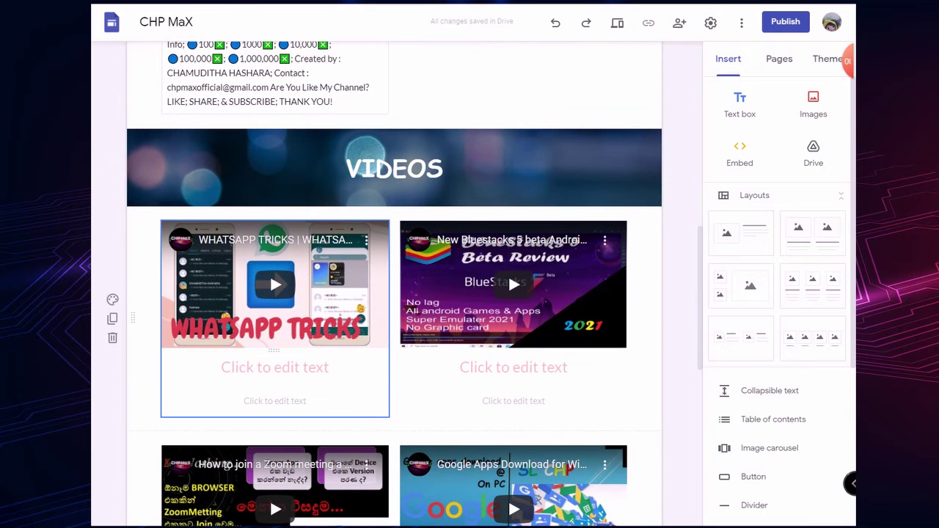
click(275, 366)
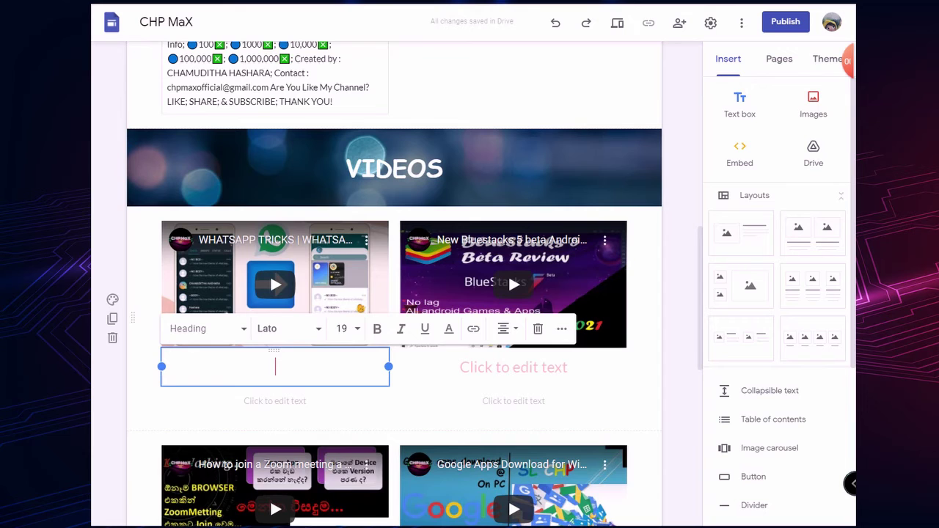
key(ctrl+v)
Colour the whole title below the WhatsApp tricks video black (#000000) and make it bold
drag(311, 412, 118, 359)
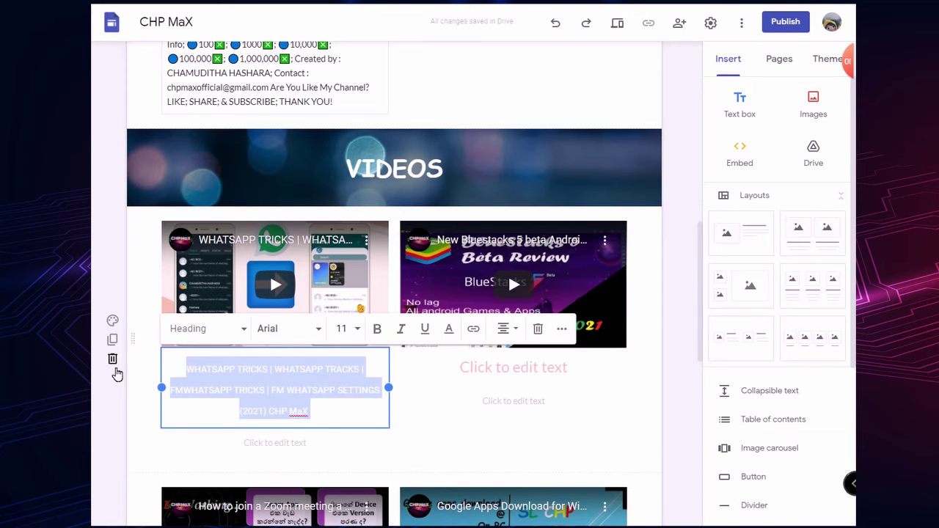
click(449, 331)
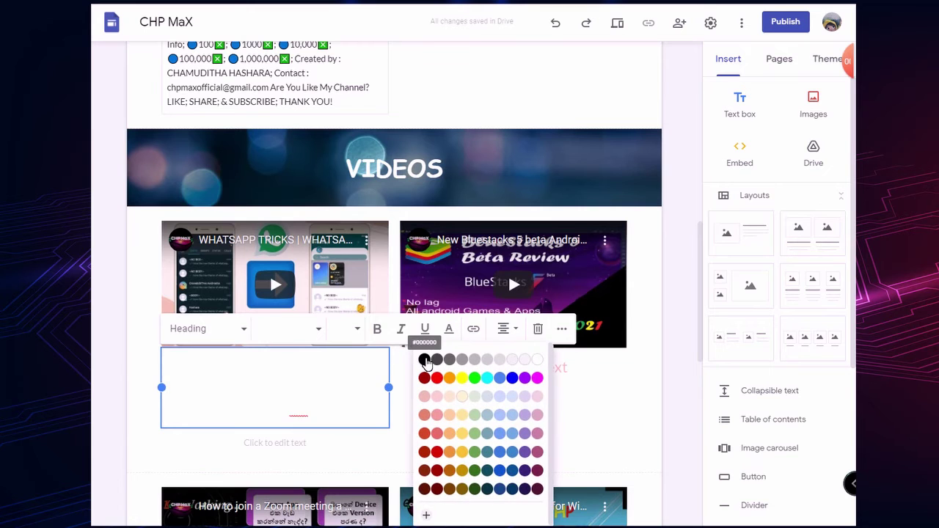
click(425, 359)
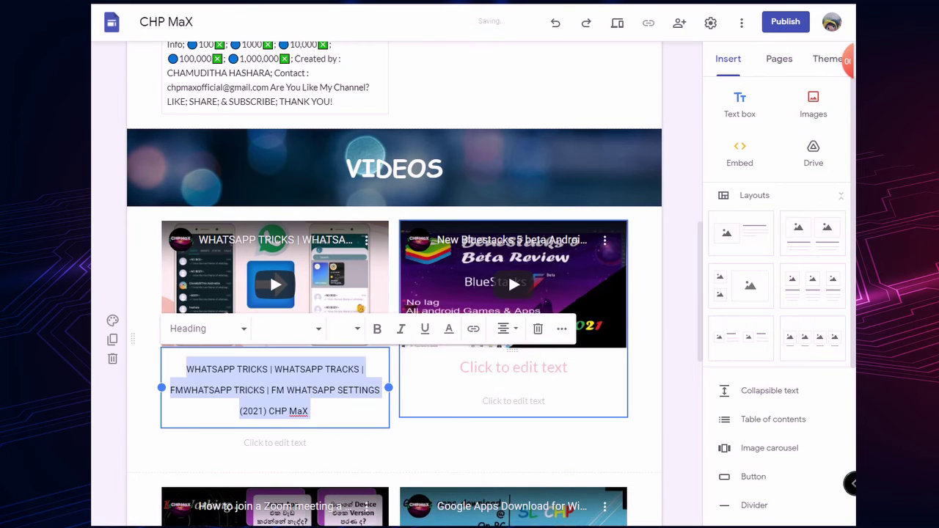
click(378, 330)
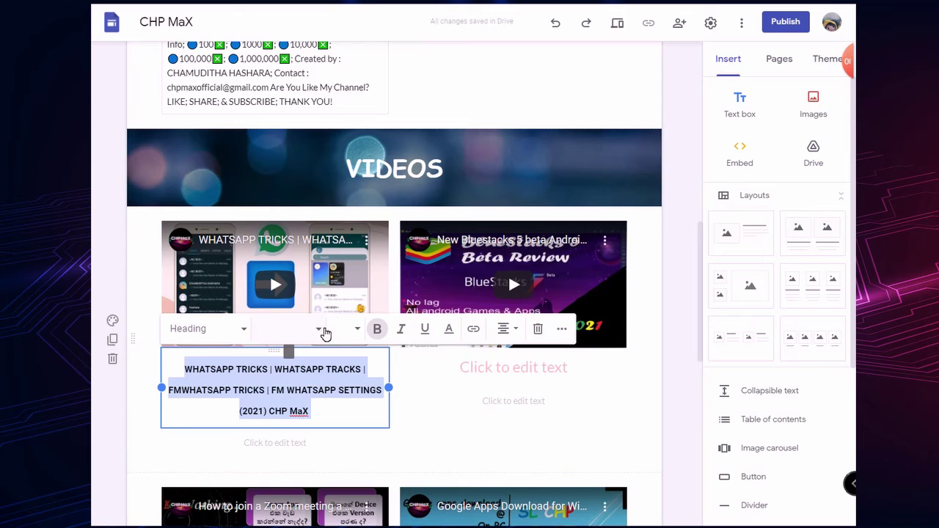
Try the Impact font on the WhatsApp tricks video's title, and replace it with Arial
click(324, 332)
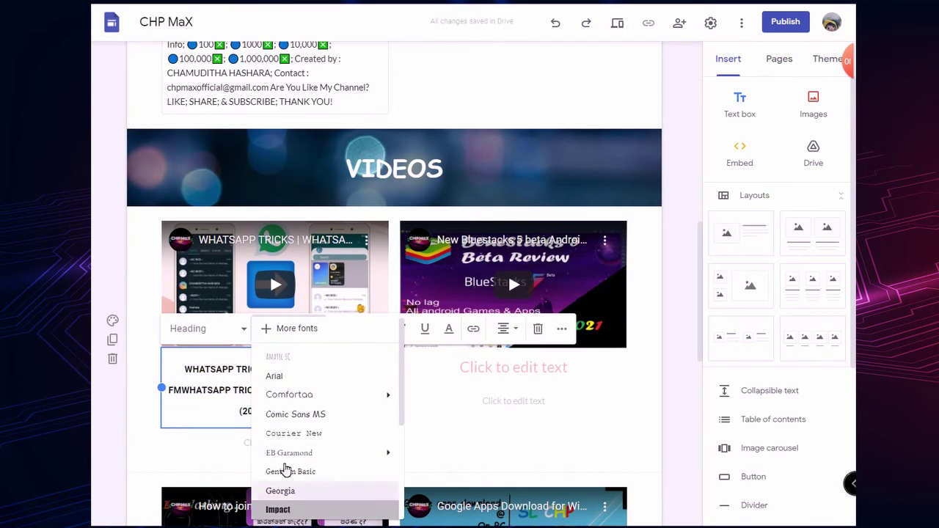
click(279, 509)
click(317, 331)
mouse_move(309, 397)
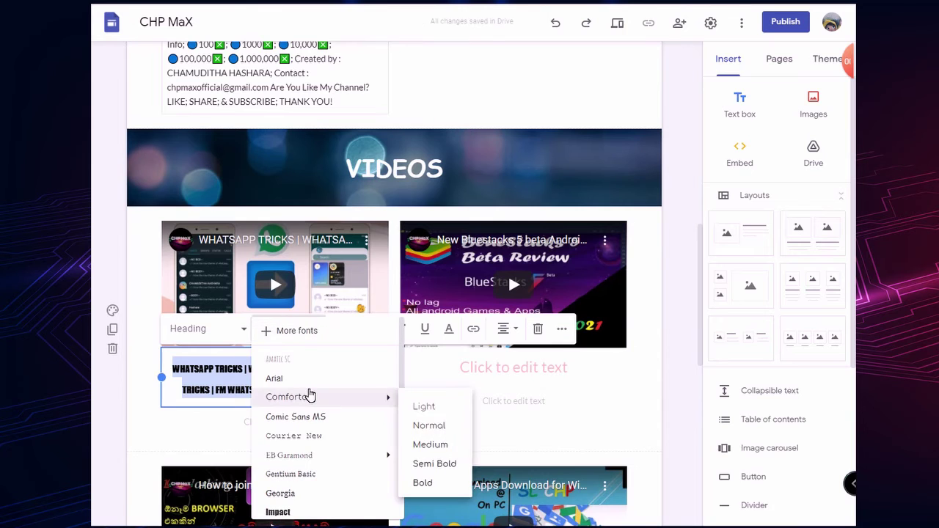
scroll(309, 392, down, 2)
scroll(301, 392, up, 2)
click(294, 379)
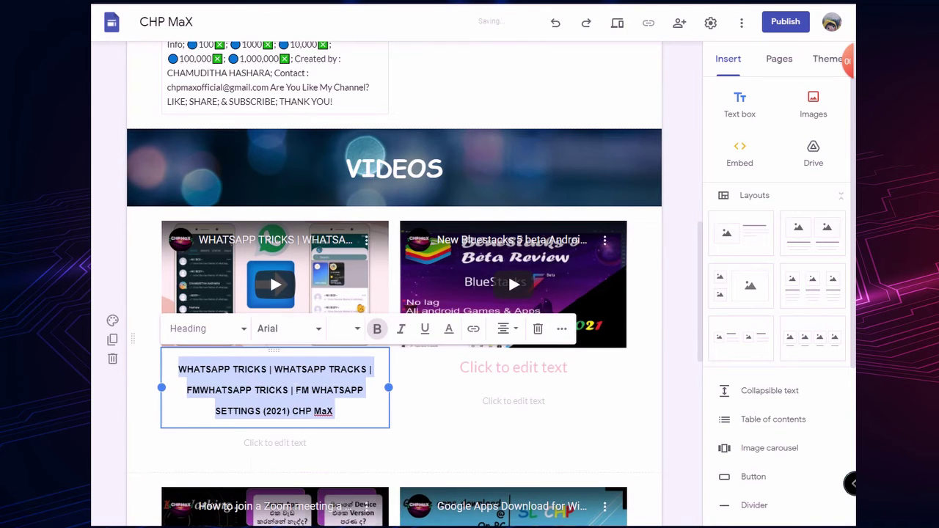
Set the font size of the WhatsApp tricks video's title to 12
click(94, 458)
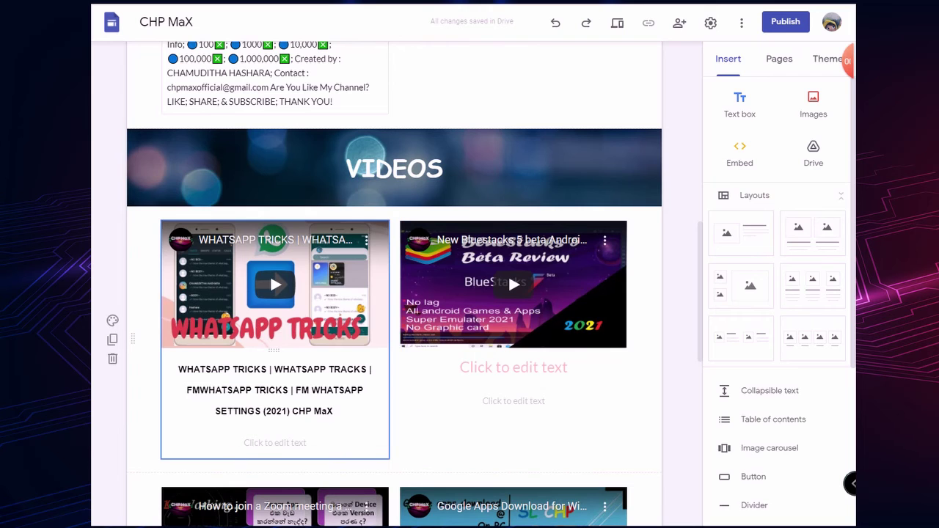
click(274, 390)
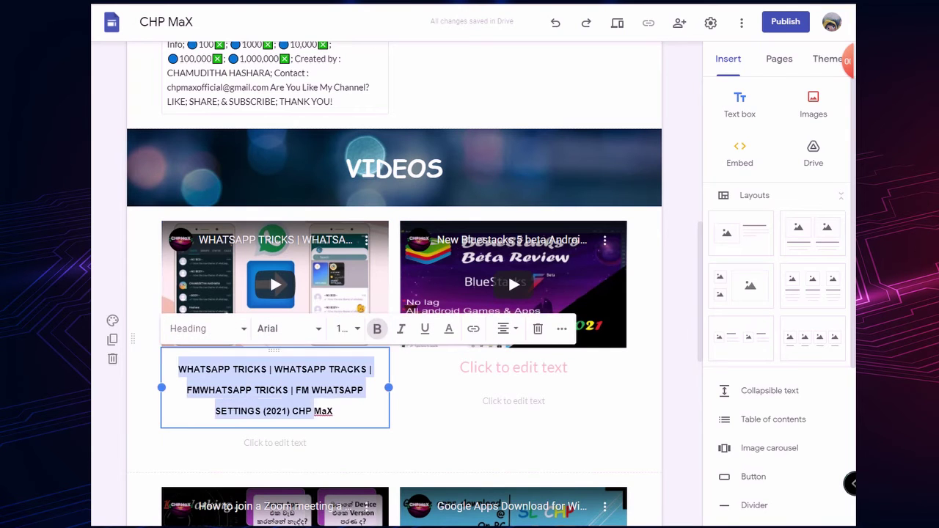
click(353, 329)
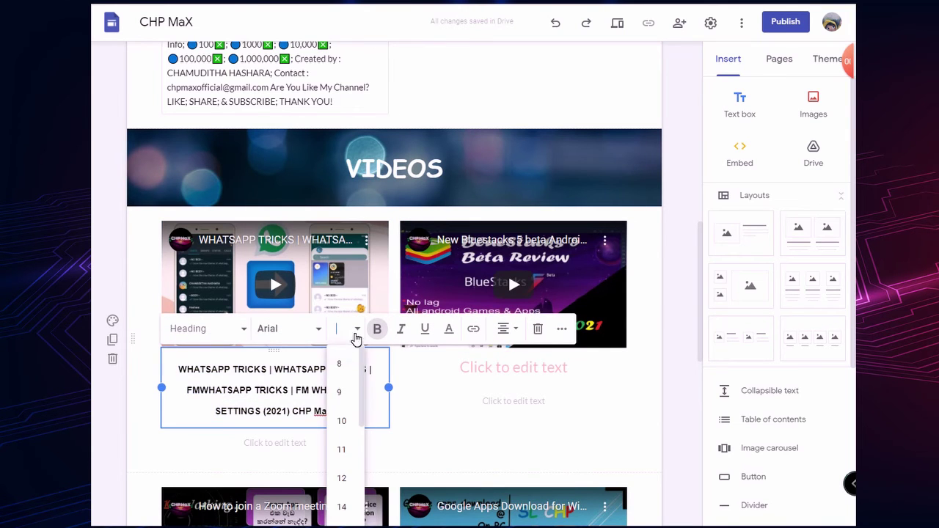
click(350, 475)
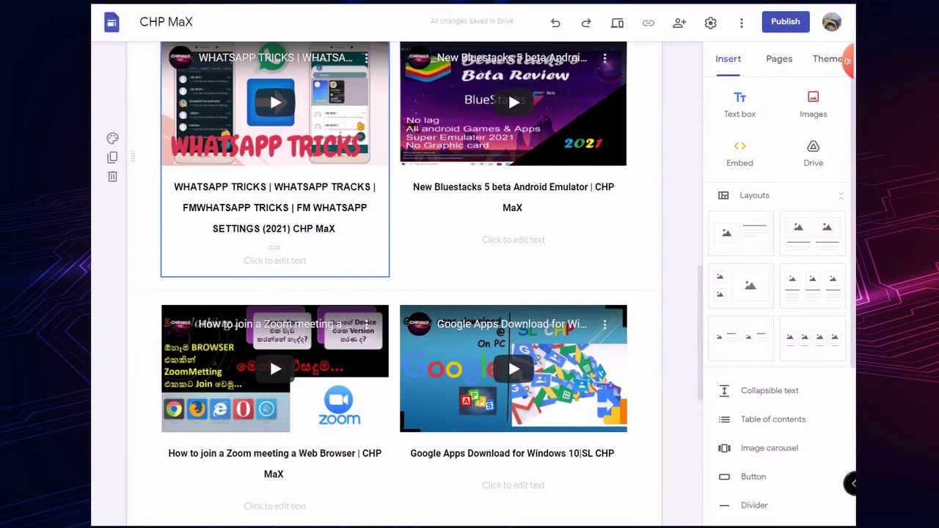
Enter "~~~" in the empty text line under the WhatsApp tricks video's title and format it in bold Impact
click(274, 261)
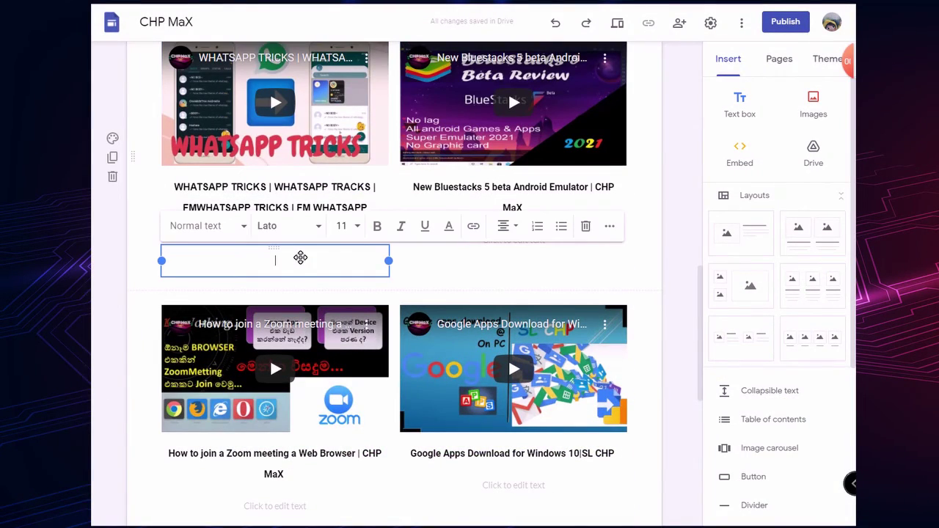
text(~~~)
click(312, 233)
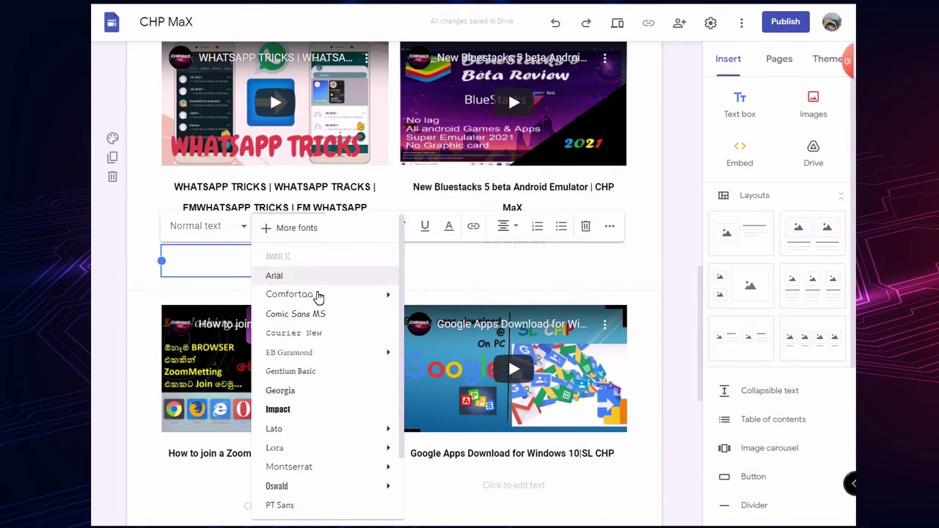
click(316, 411)
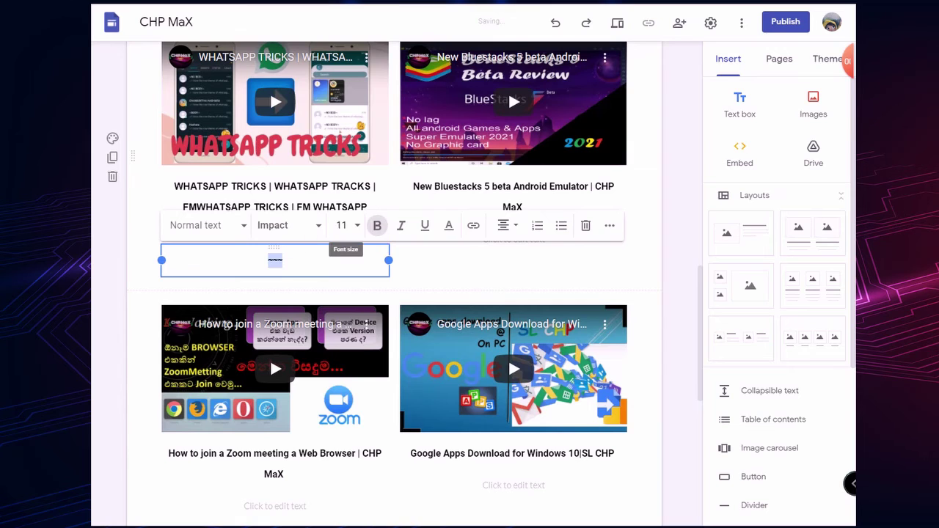
Set the "~~~" text under the first video's title to size 14, trying size 30 along the way
click(350, 226)
click(345, 408)
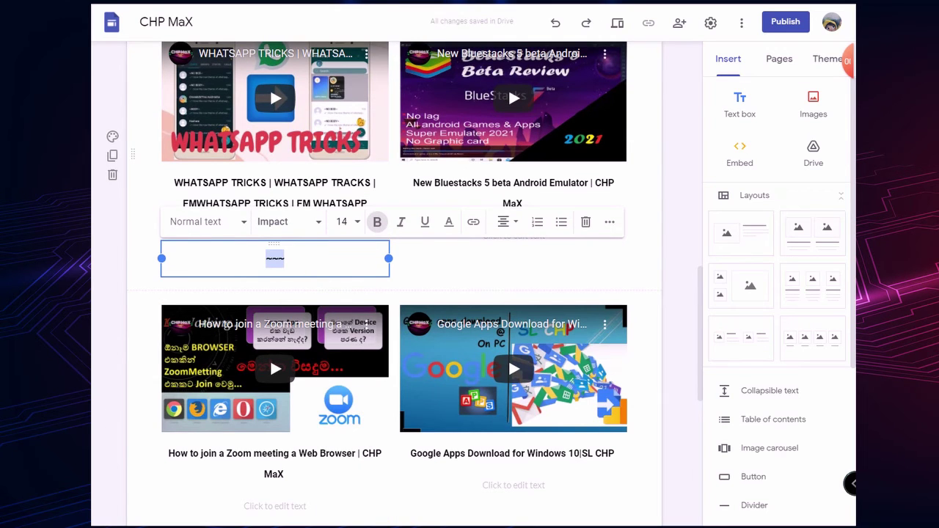
click(347, 222)
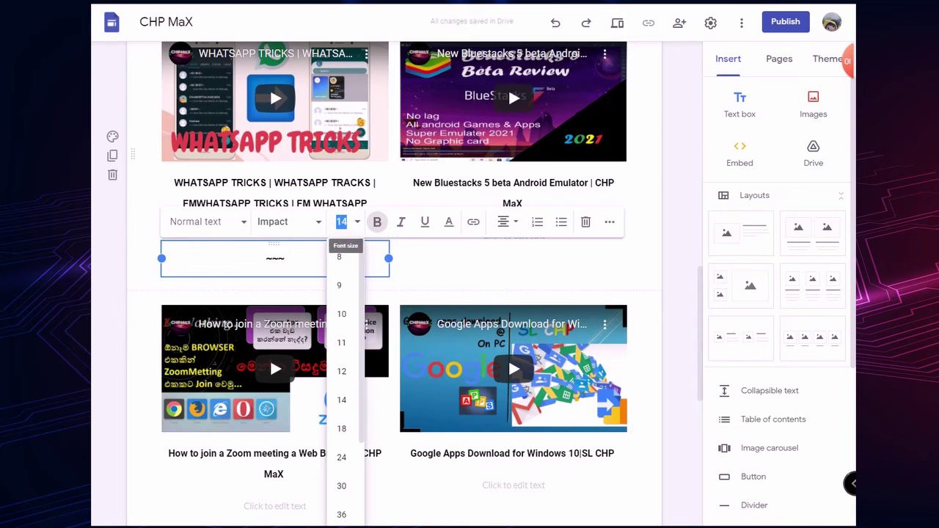
click(342, 484)
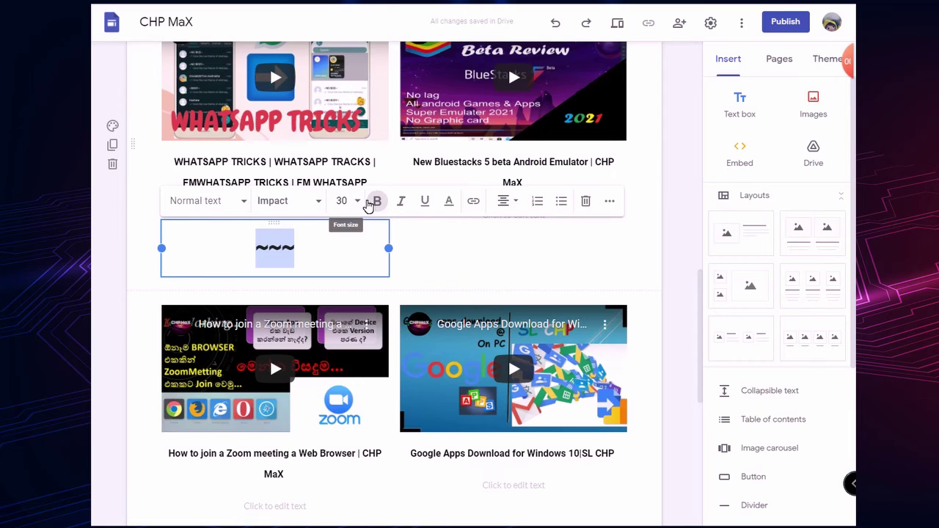
click(367, 203)
click(352, 377)
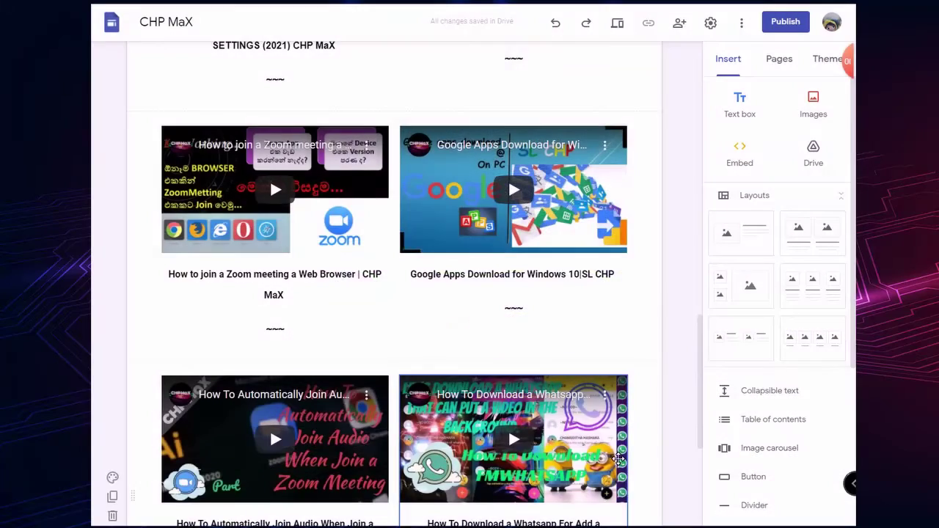
Insert a map of Sri Lanka below the "OTHERS VIDEOS" banner at the end of the page
scroll(589, 356, up, 2)
scroll(588, 356, up, 12)
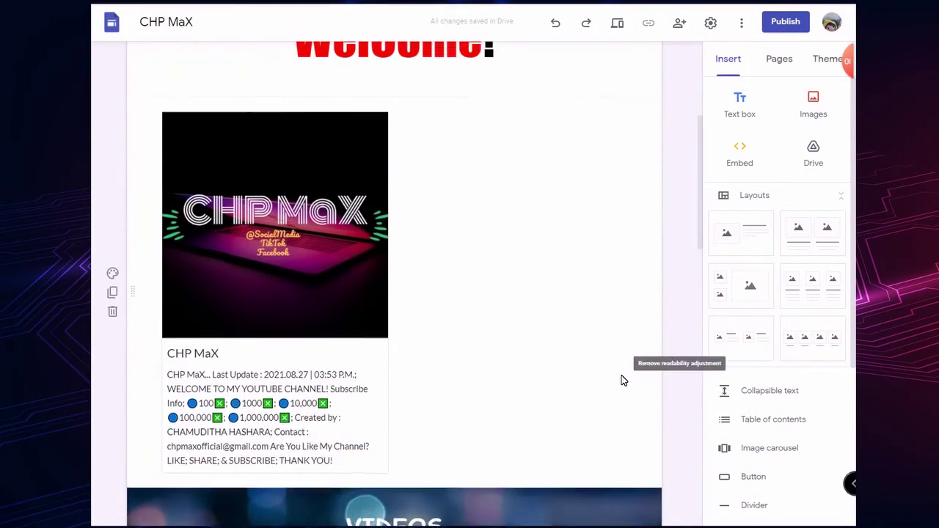
scroll(622, 382, down, 11)
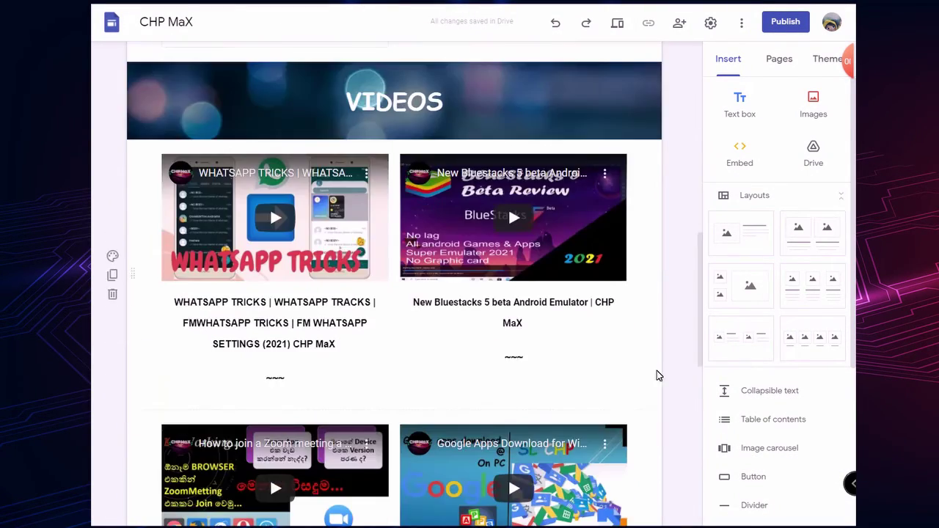
scroll(637, 378, down, 5)
scroll(812, 132, down, 3)
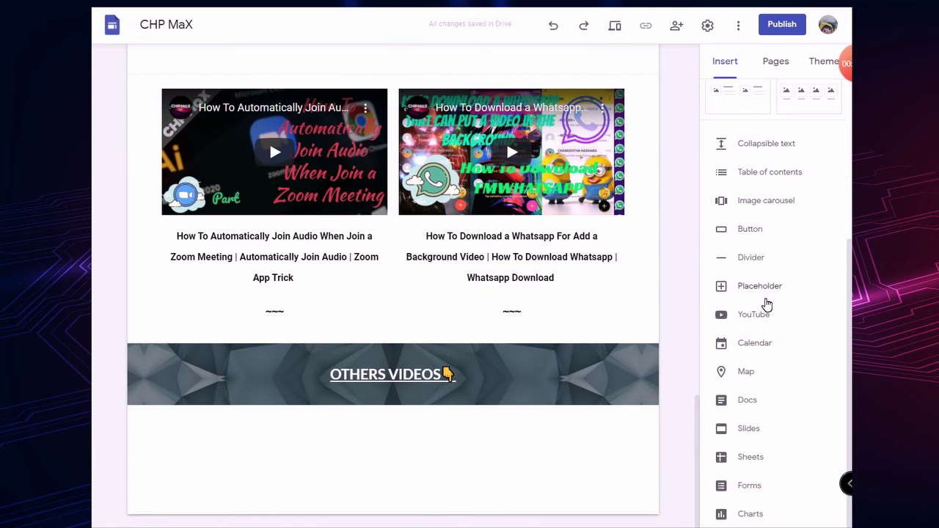
click(760, 369)
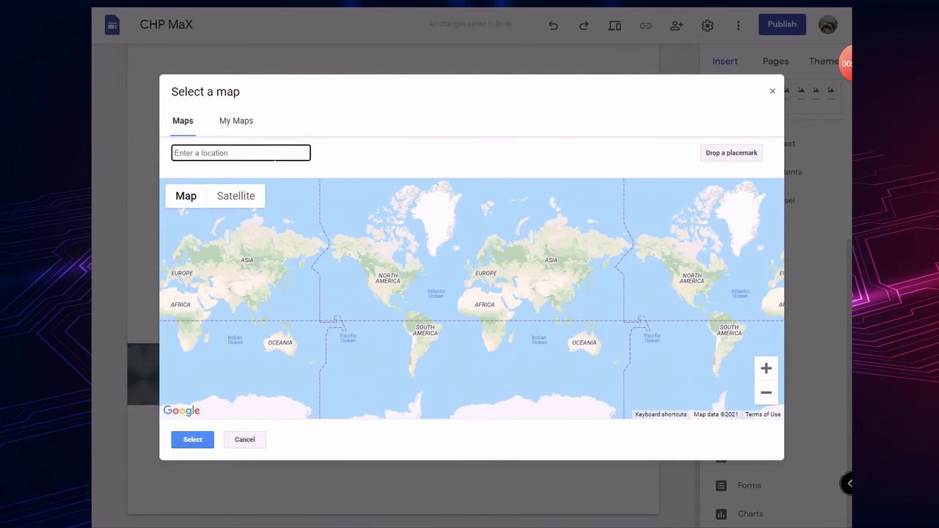
text(sri)
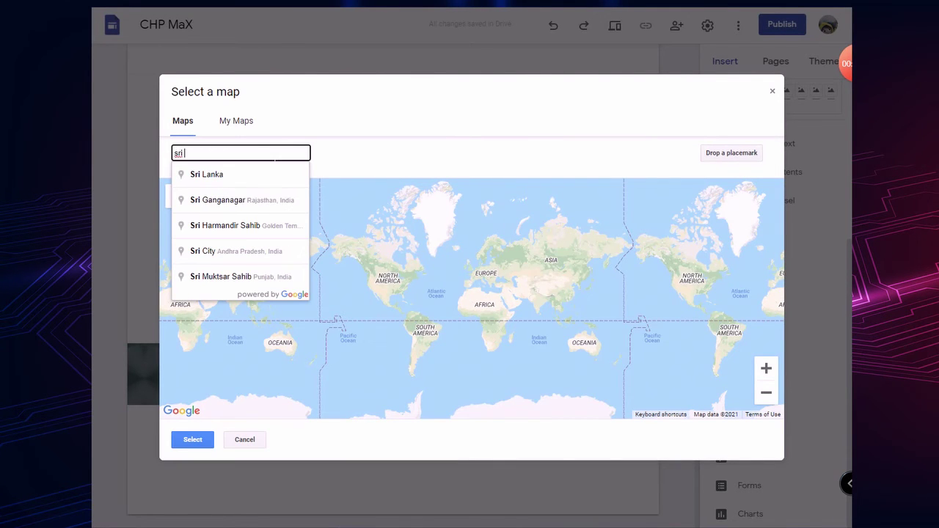
click(262, 170)
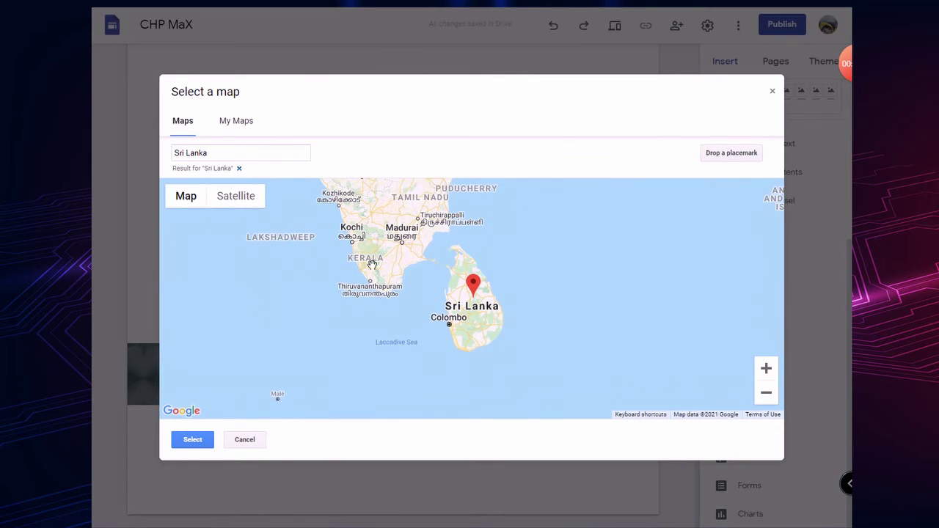
click(176, 442)
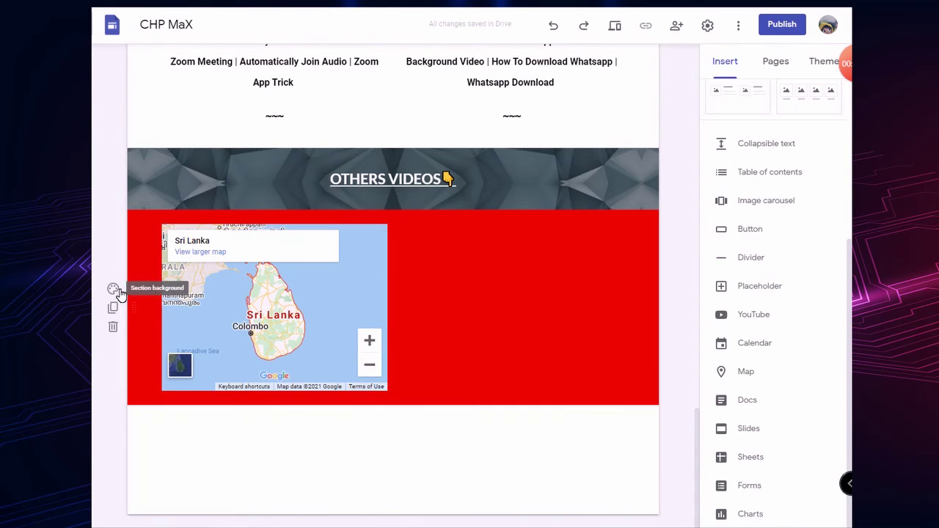
Upload the picture Slide1.jpg as the background image of the Sri Lanka map section
click(113, 289)
mouse_move(203, 385)
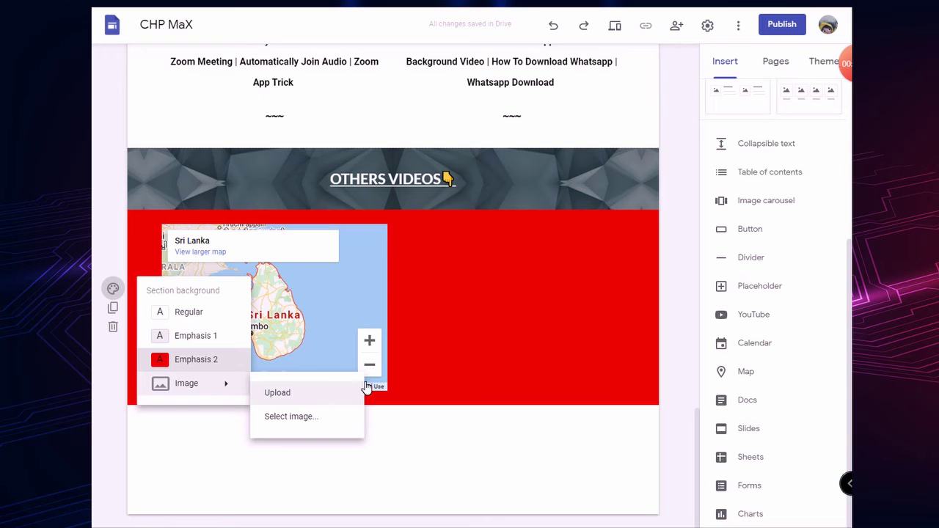
click(340, 397)
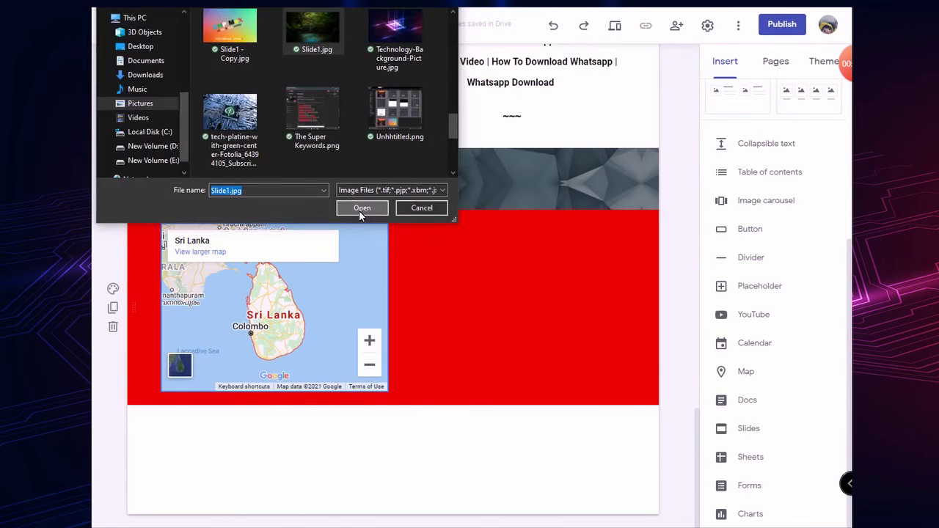
click(359, 211)
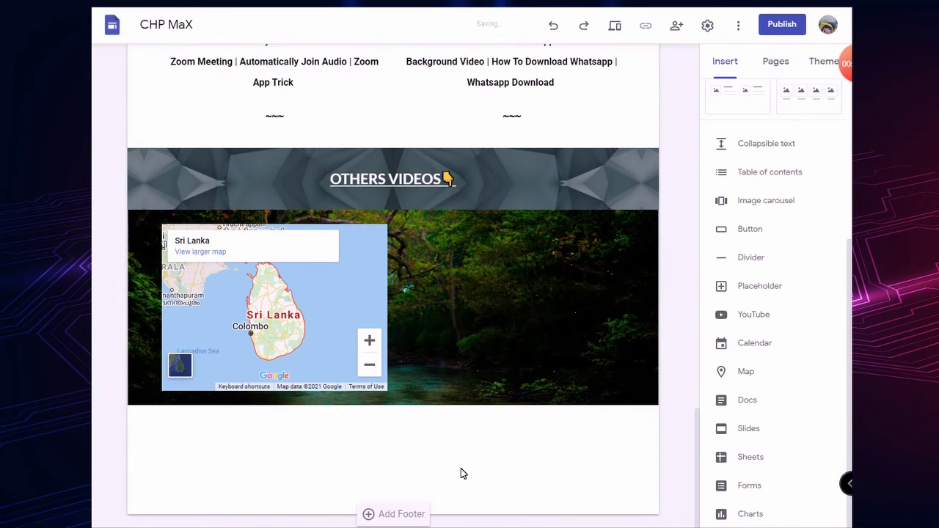
Try to move the Sri Lanka map section down the page and back up
click(471, 242)
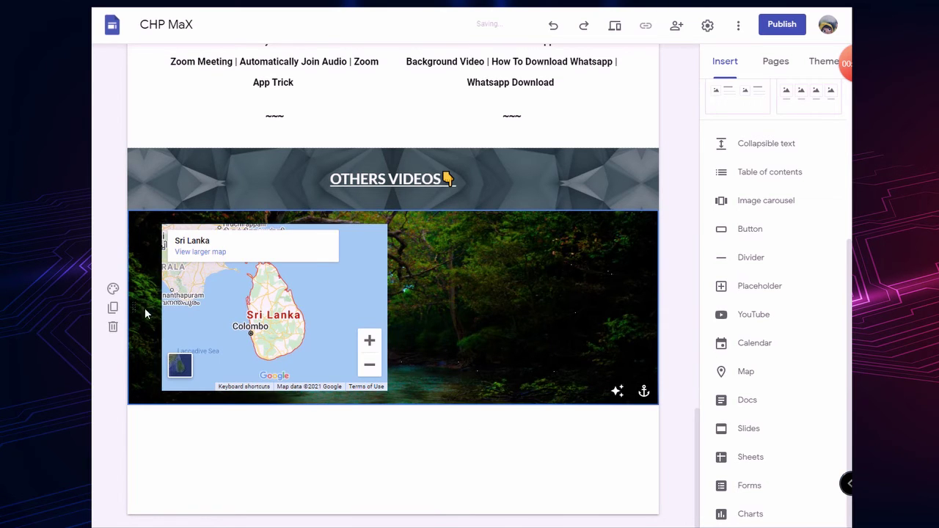
drag(134, 323, 132, 374)
drag(135, 398, 124, 339)
scroll(441, 351, up, 2)
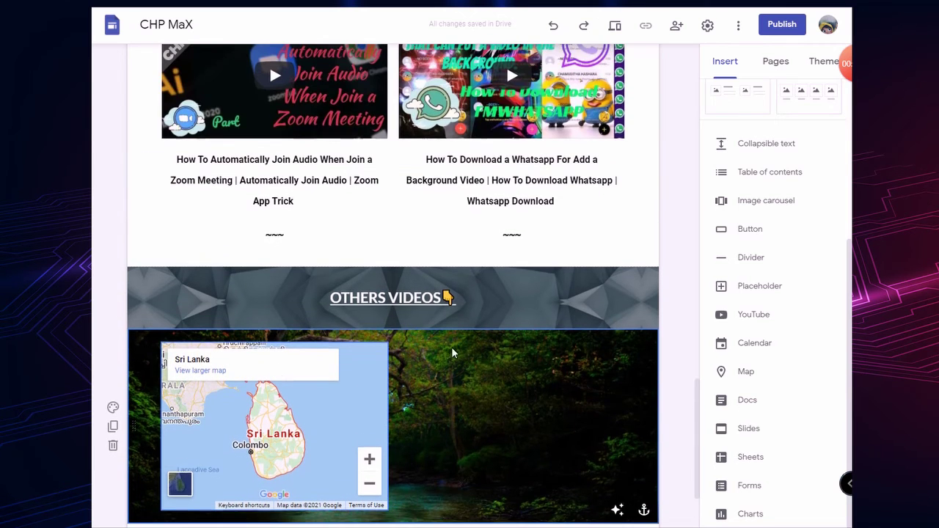
scroll(644, 413, down, 2)
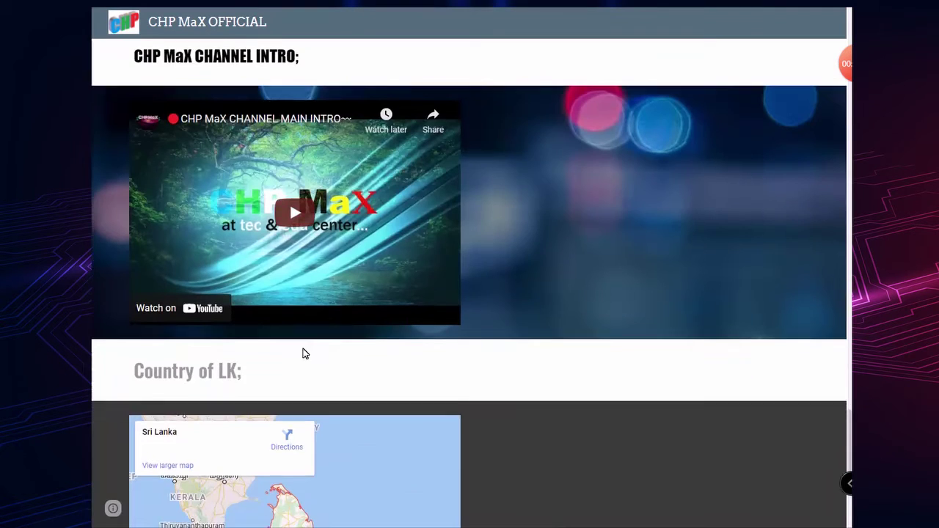
Check the map heading on the CHP MaX OFFICIAL site, and add an empty text box between the "OTHERS VIDEOS" banner and the map section
scroll(305, 353, down, 3)
scroll(308, 359, up, 1)
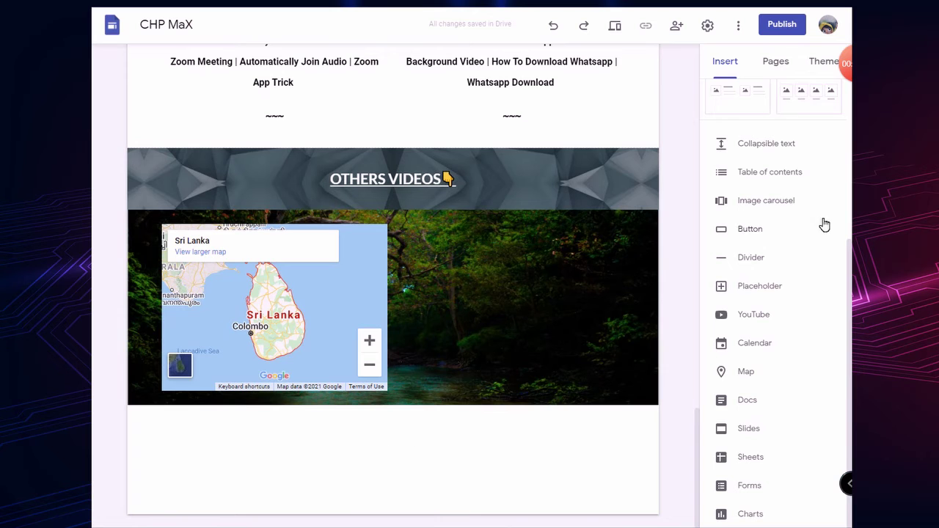
scroll(766, 267, up, 4)
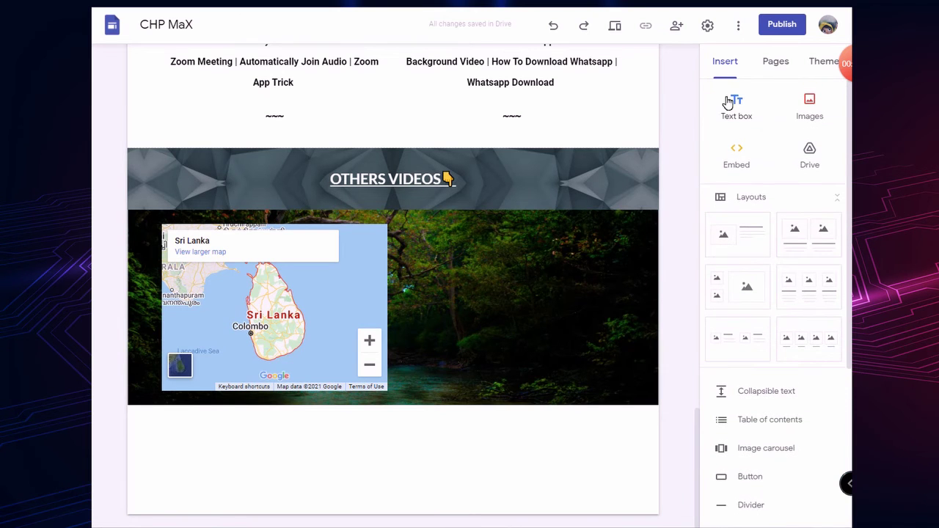
click(736, 108)
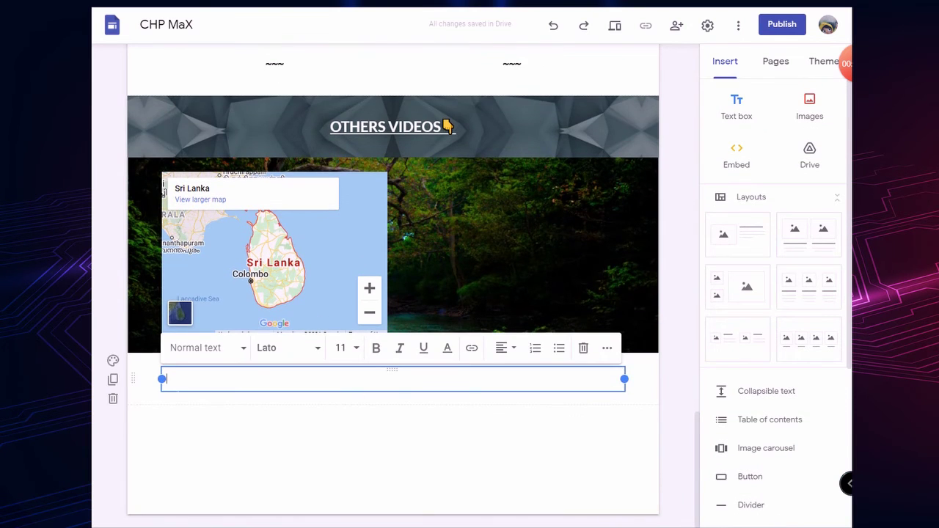
drag(135, 380, 143, 165)
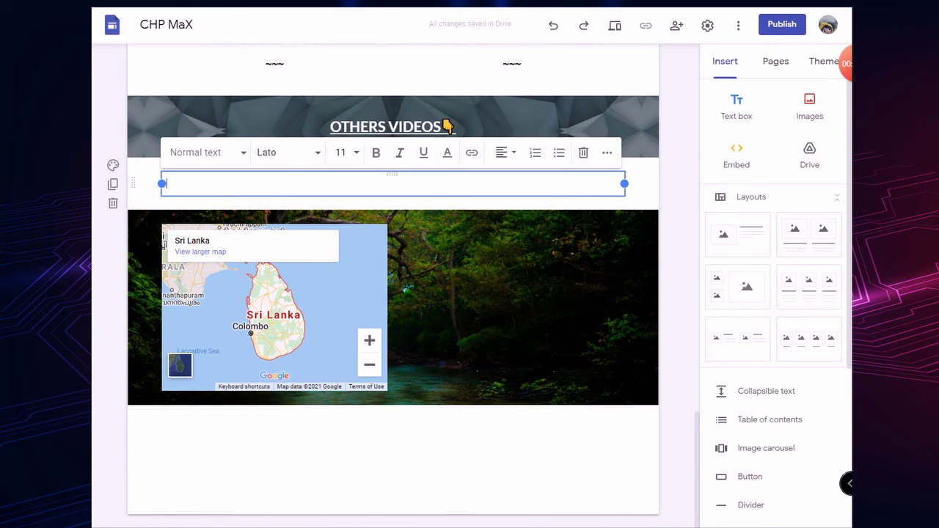
Enter the heading "Country of LK;" in the text box above the Sri Lanka map
text(Co)
text(unt)
text(ru)
text(of)
key(BackSpace)
text(;)
Format the "Country of LK;" heading in Courier New, bold, at size 18
drag(222, 183, 155, 194)
click(267, 154)
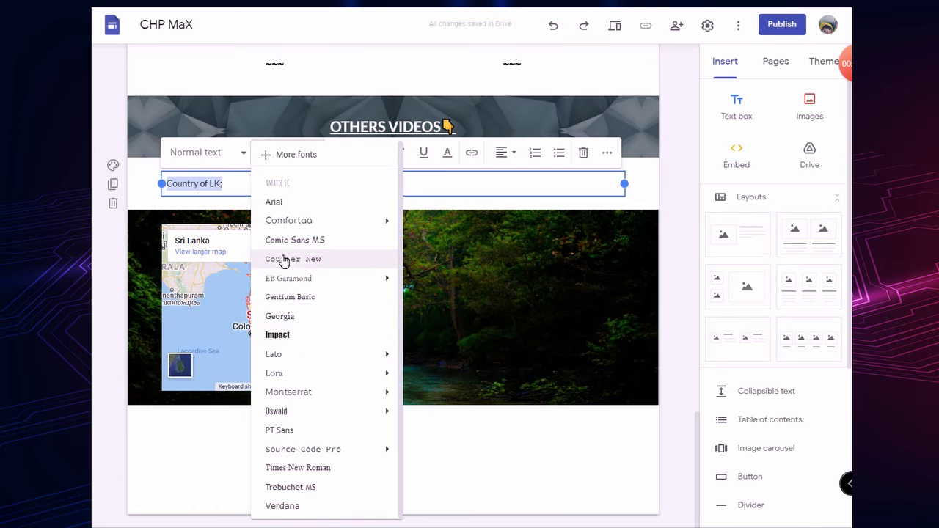
mouse_move(332, 228)
click(333, 260)
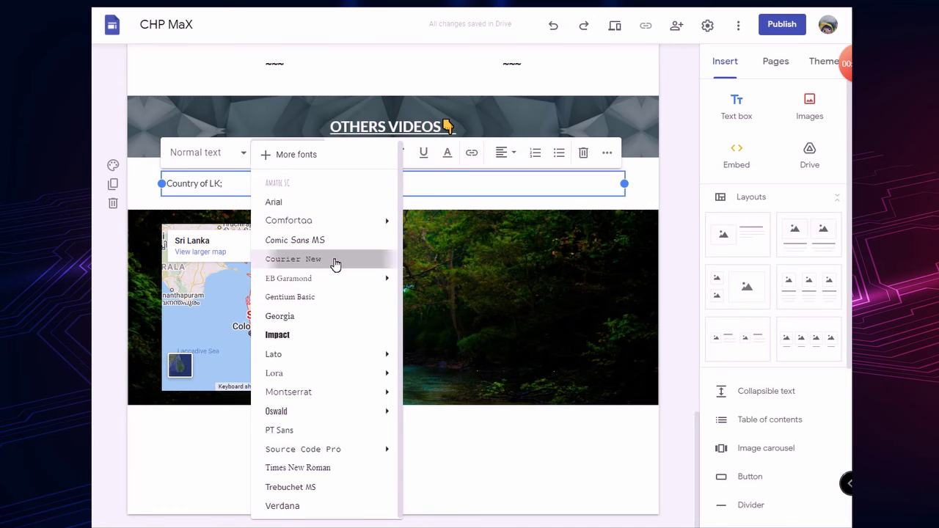
click(375, 152)
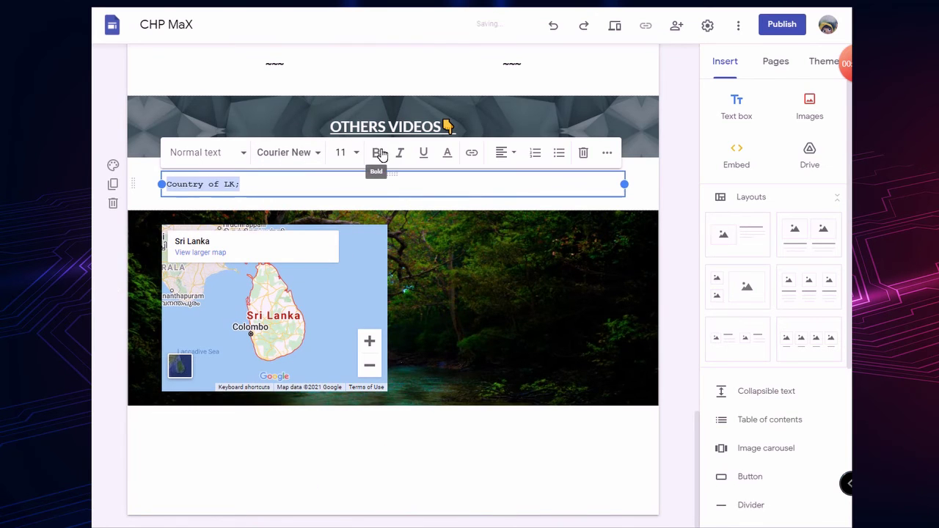
click(357, 152)
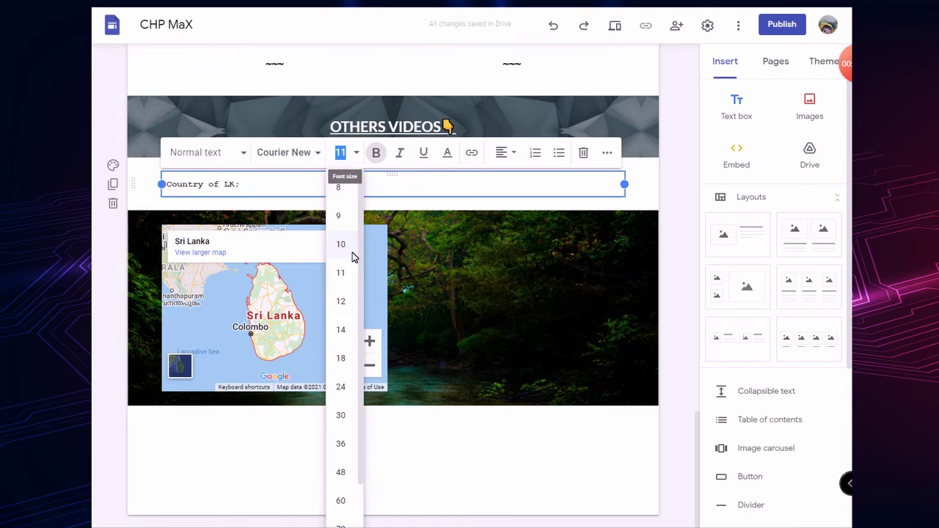
click(342, 373)
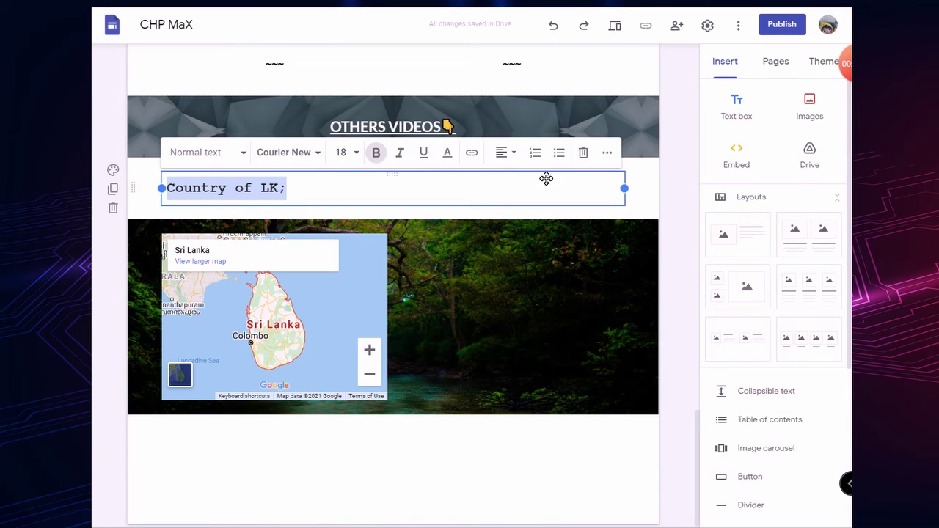
Try black and lighter grey text colours, including #b7b7b7, on the "Country of LK;" heading
click(449, 154)
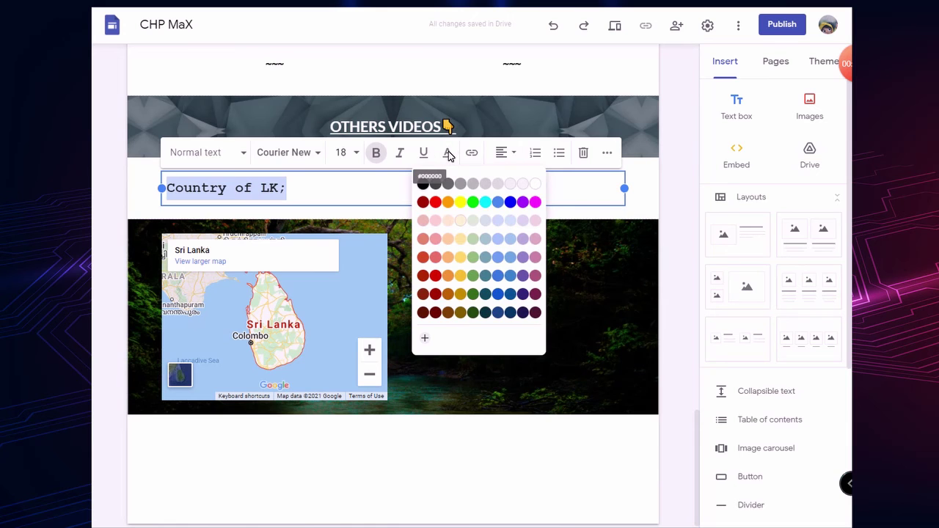
click(430, 191)
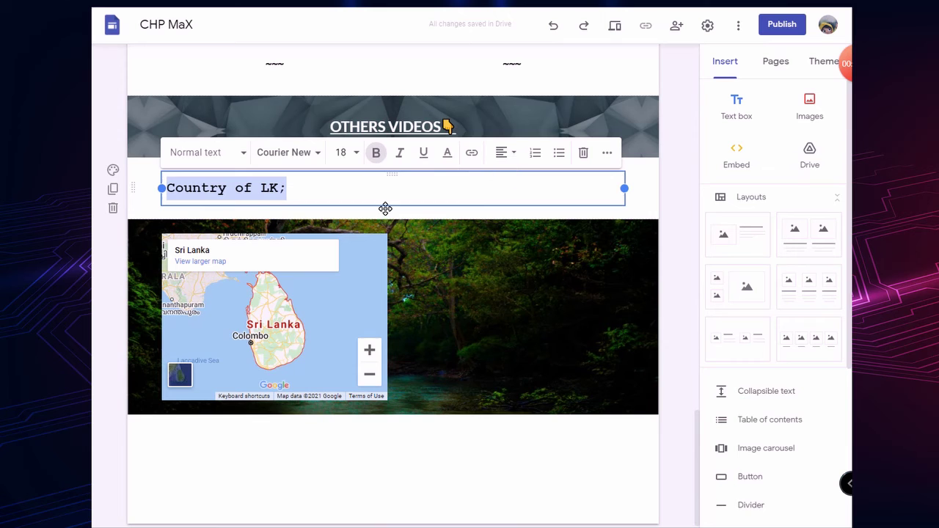
click(247, 476)
click(210, 188)
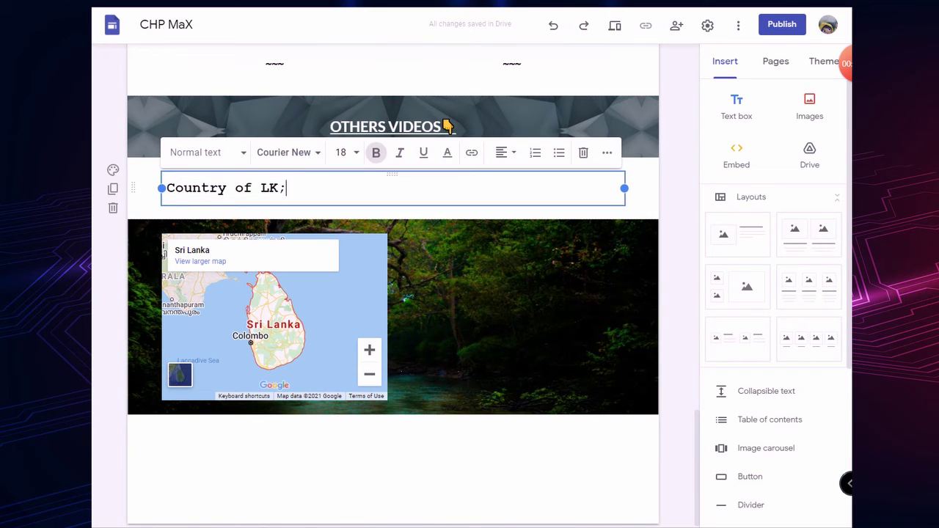
key(ctrl+a)
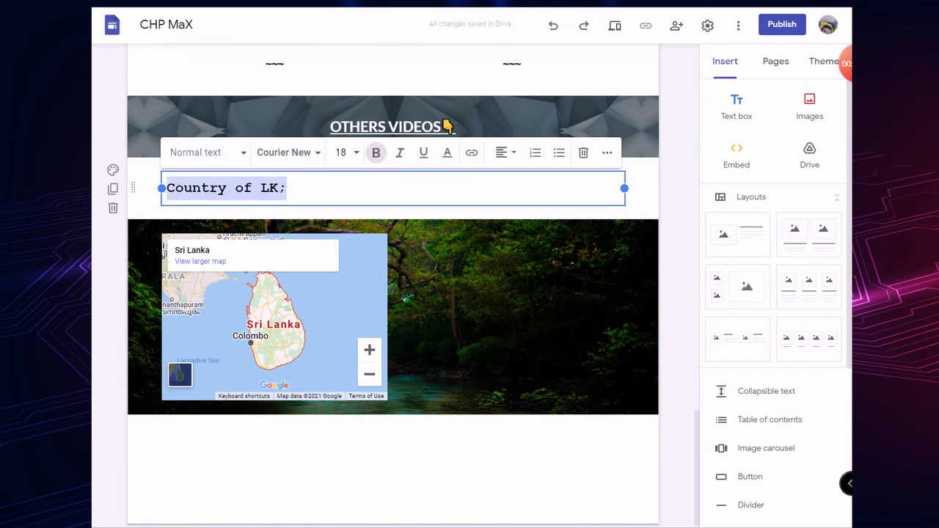
click(448, 153)
click(499, 189)
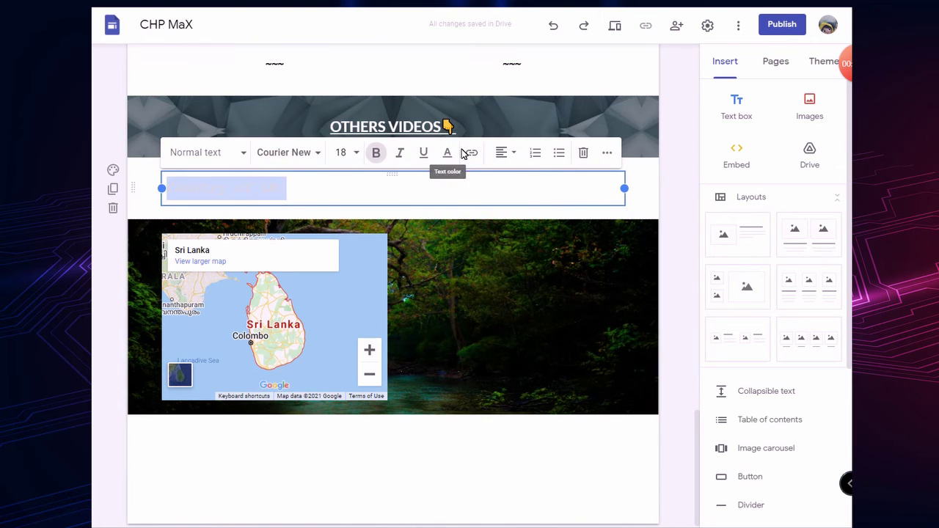
click(463, 153)
click(473, 186)
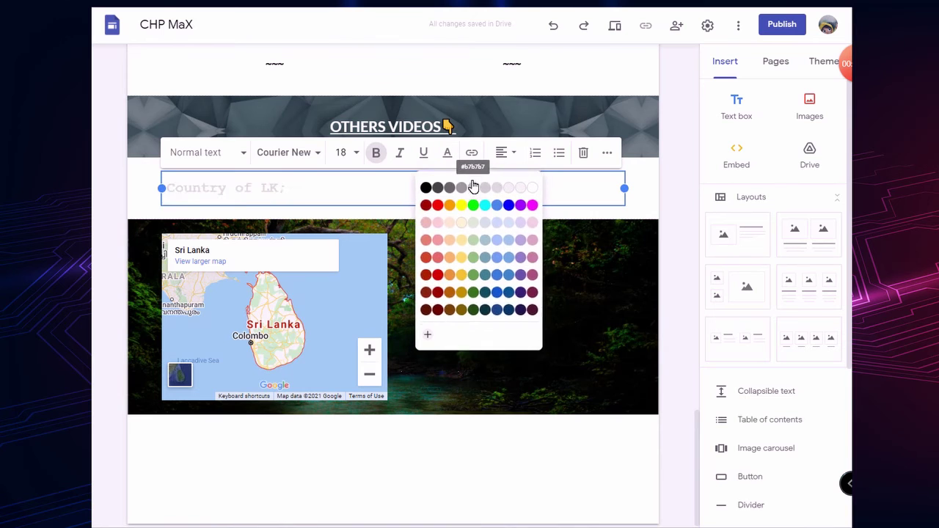
Set the text colour of the "Country of LK;" heading to grey #666666
click(444, 154)
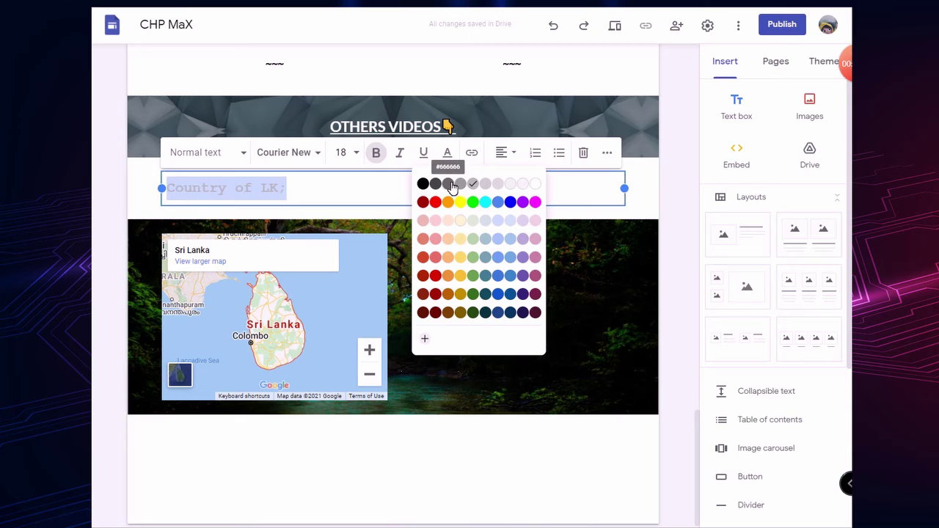
click(453, 188)
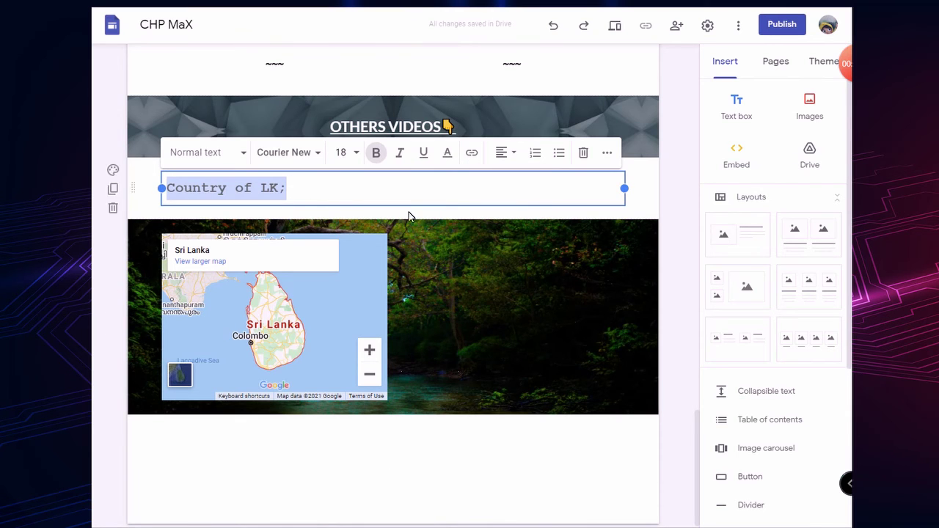
click(350, 516)
Add a page footer containing the text "© 2021 All rights reserved"
scroll(330, 331, down, 1)
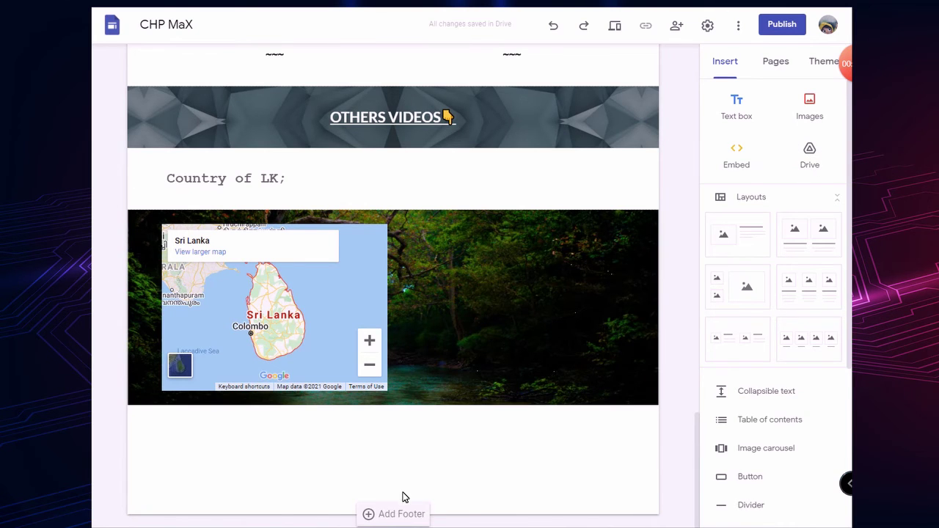
click(373, 514)
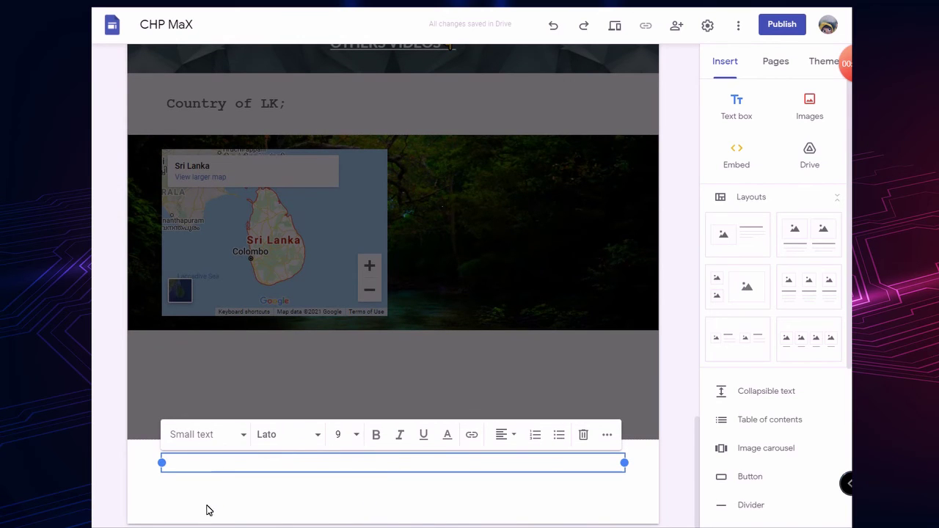
text(© 2021 All rights reserved)
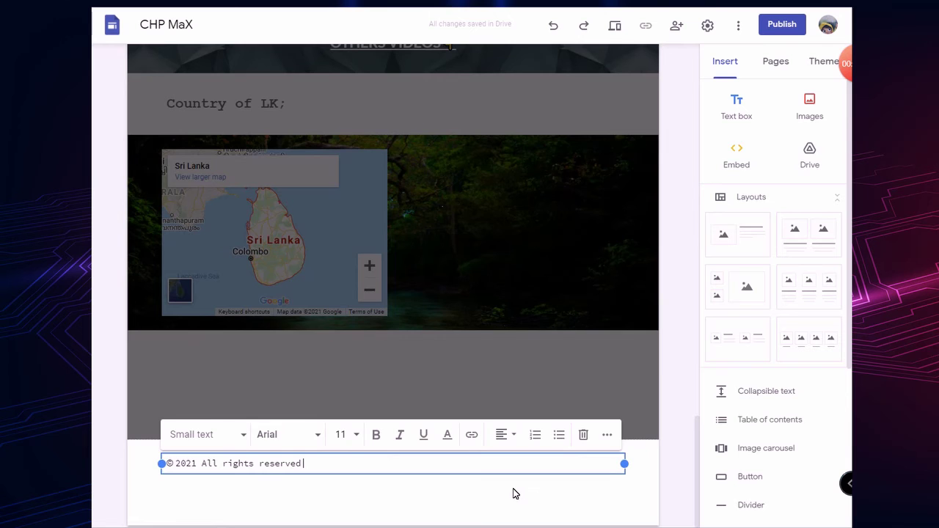
Upload Slide1.jpg as the footer's background image and turn off its readability adjustment
click(113, 443)
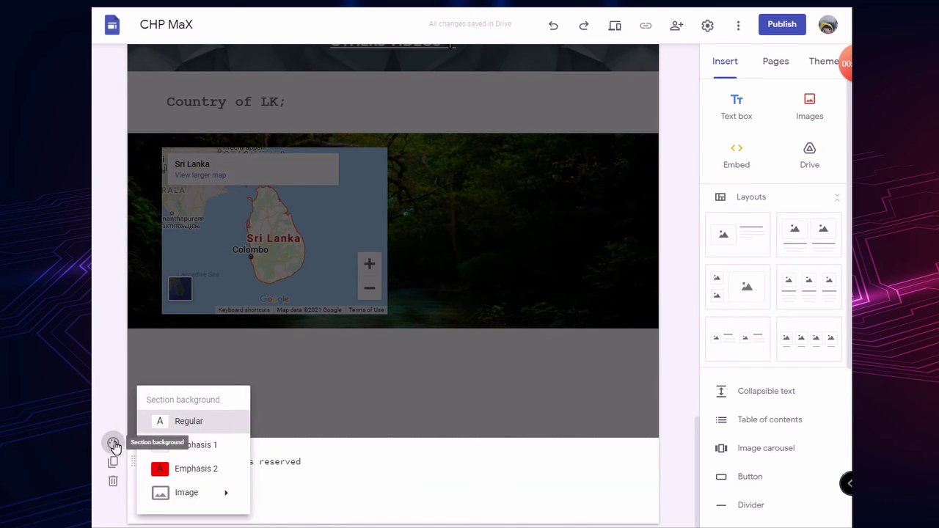
mouse_move(170, 500)
click(261, 477)
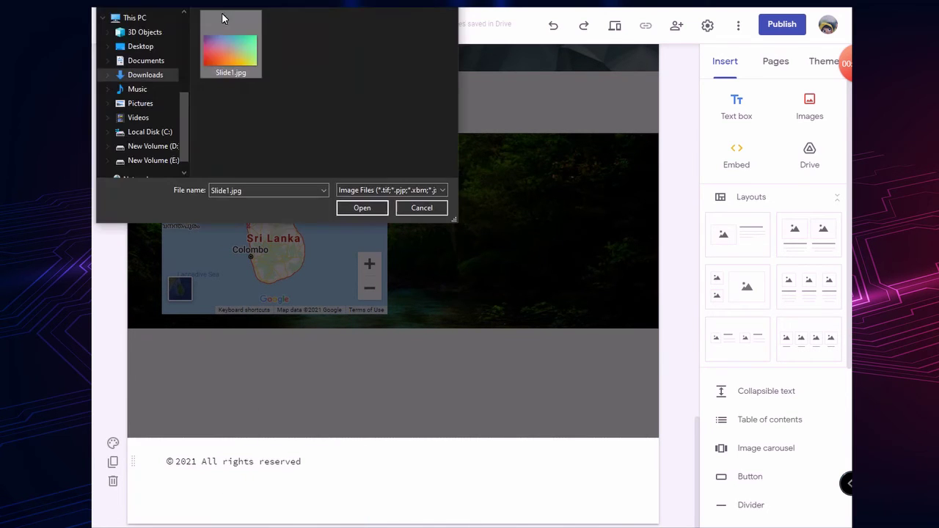
click(370, 209)
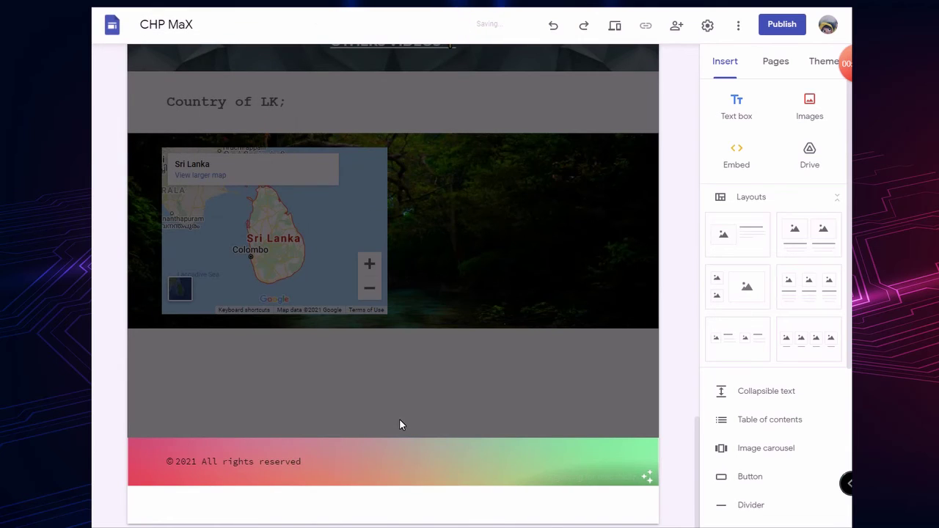
click(618, 473)
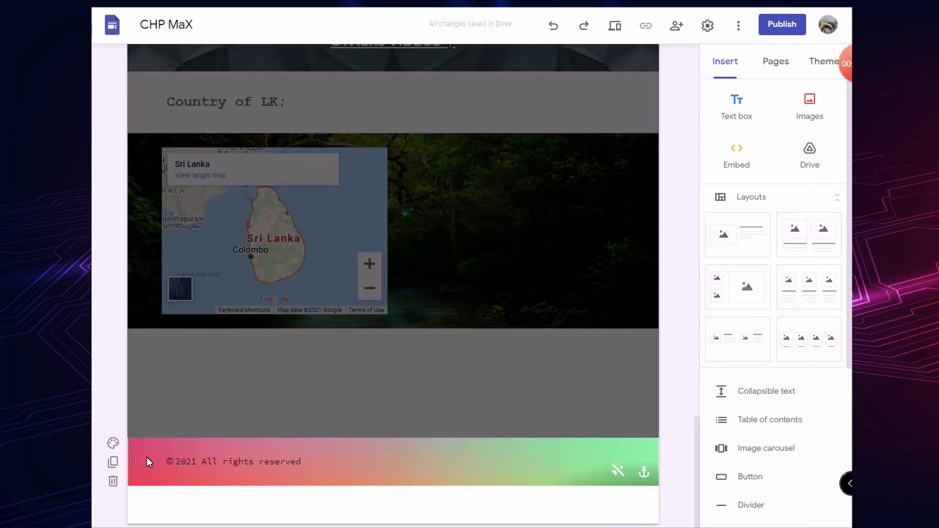
Try the readability adjustment on the footer's background image and switch it off again
click(464, 472)
click(459, 489)
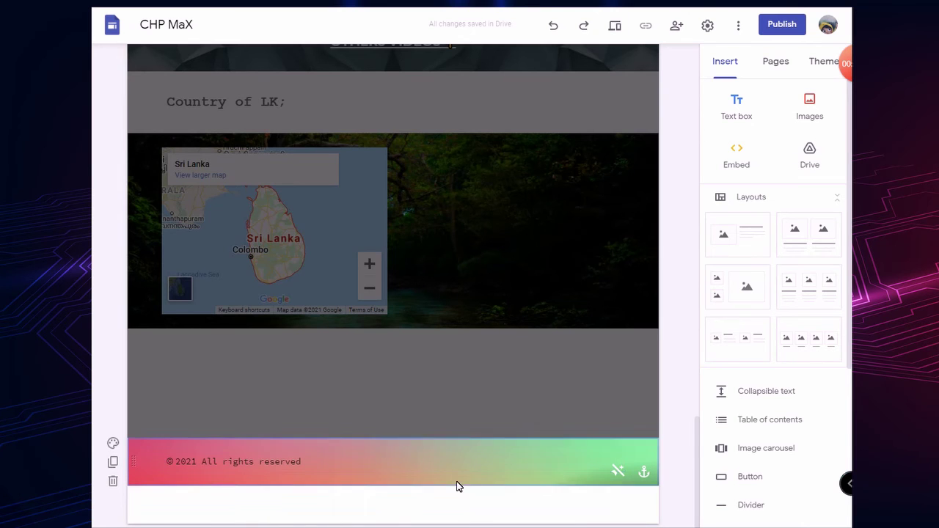
click(618, 473)
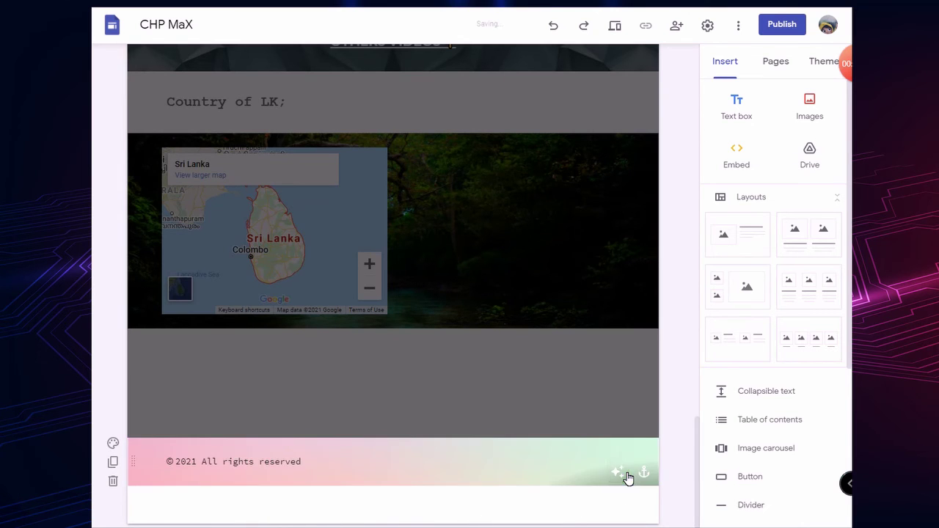
double_click(624, 475)
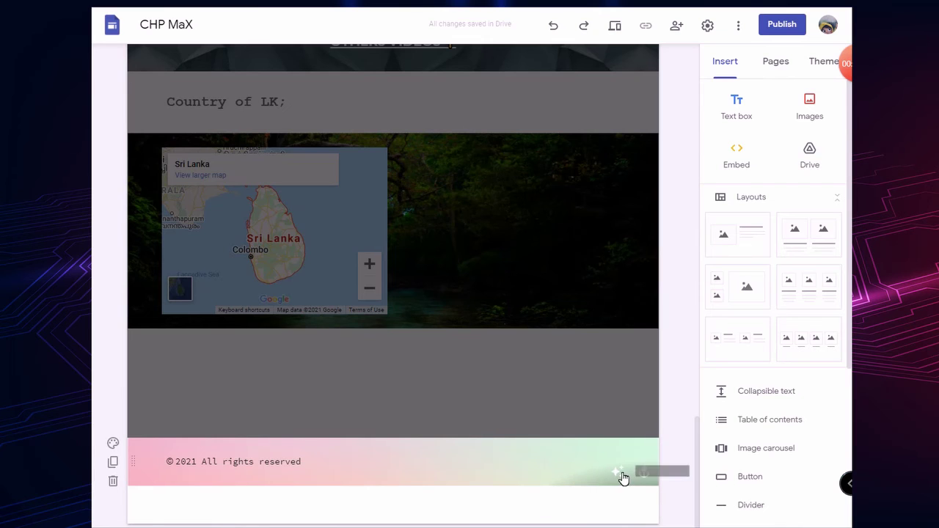
click(620, 471)
Anchor the footer's background image to its top centre
click(643, 467)
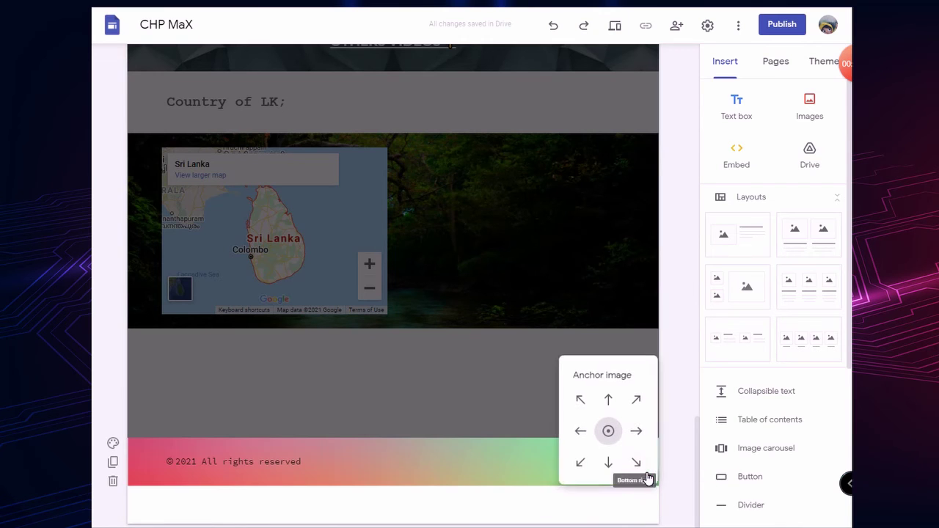
click(610, 400)
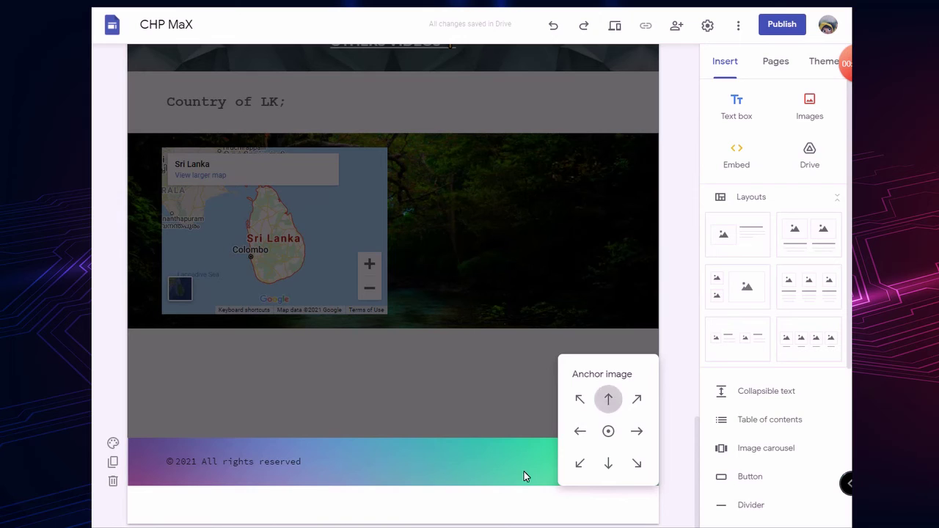
click(488, 509)
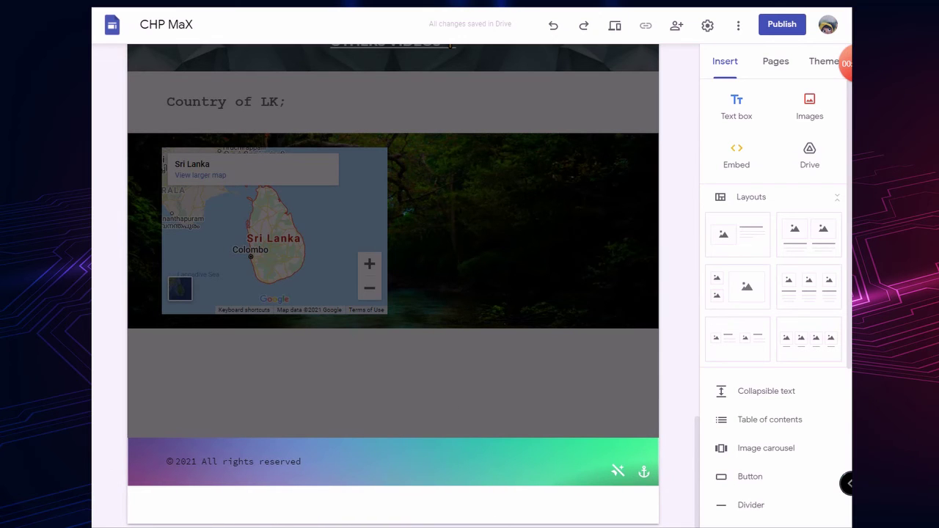
Add "Created by : CHP MaX" at the far end of the footer's copyright line
click(330, 462)
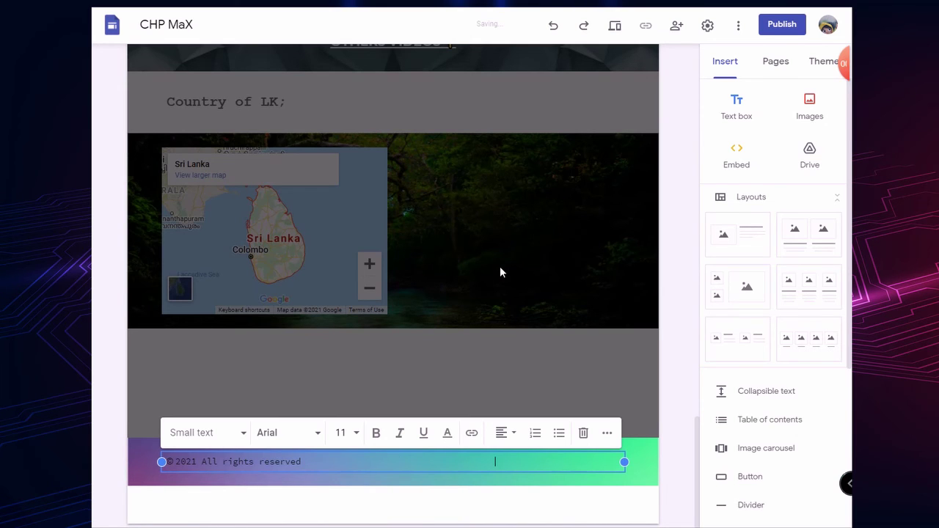
text(Created by)
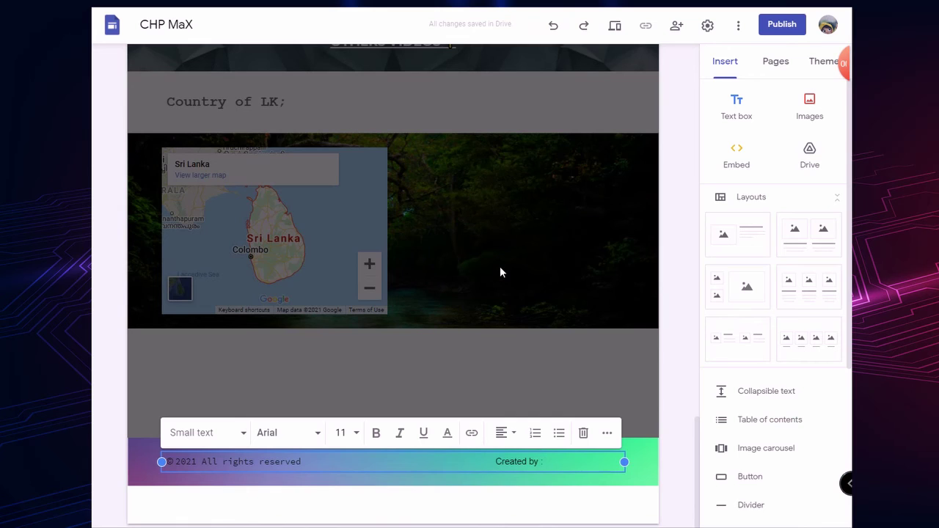
text( : CHP MaX)
Apply code formatting to "Created by : CHP MaX" in the footer and leave footer editing
drag(497, 462, 595, 462)
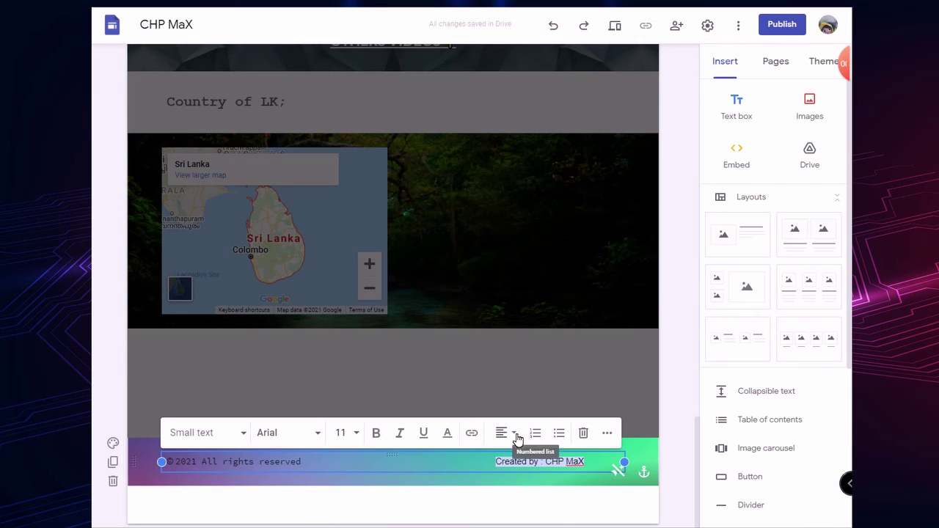
click(607, 436)
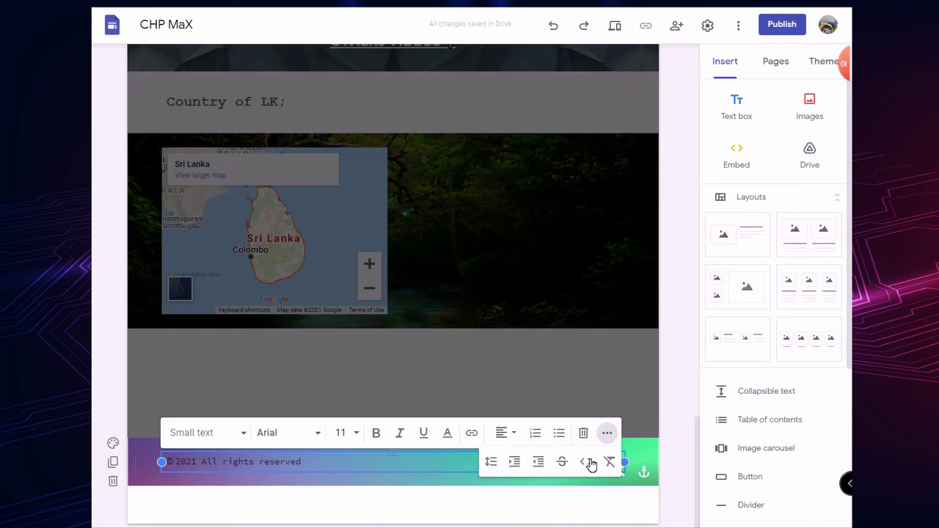
click(590, 463)
click(423, 470)
click(606, 433)
click(442, 507)
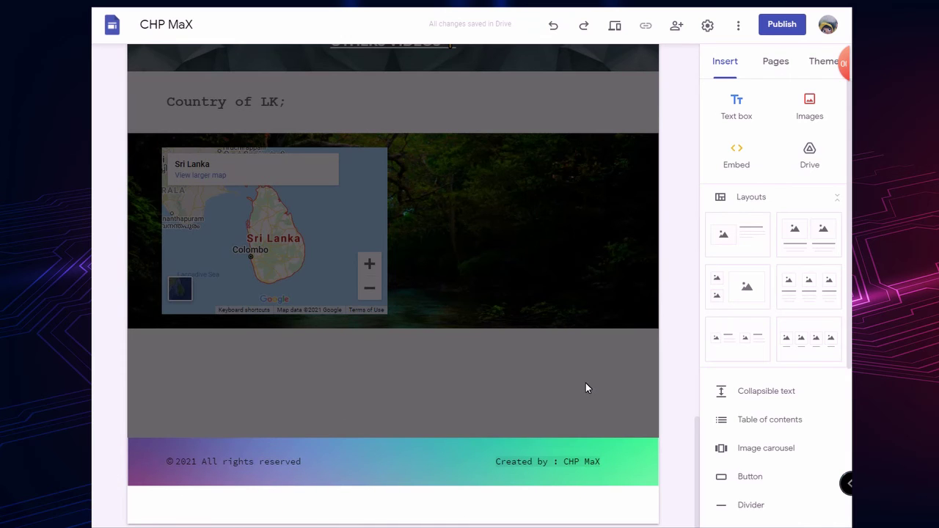
click(586, 383)
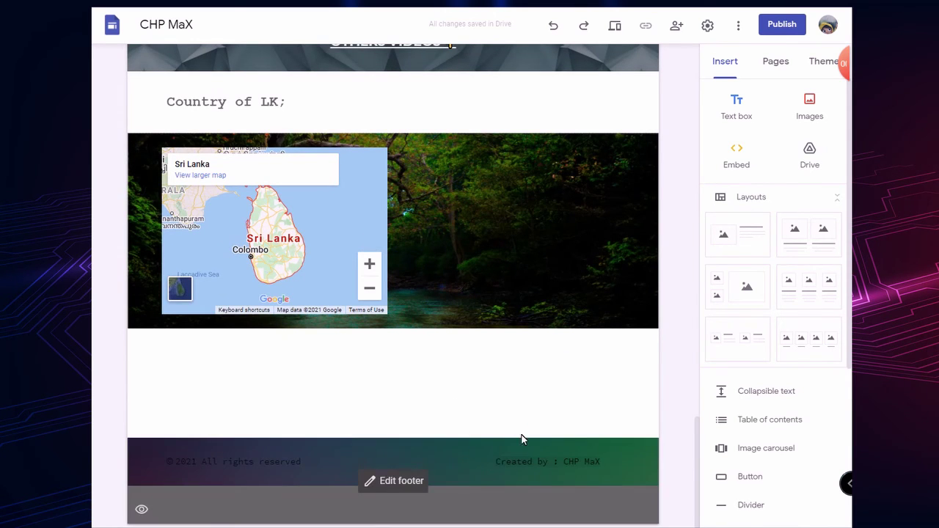
Insert an empty text box below the Sri Lanka map section and try to move it further down
scroll(528, 364, up, 1)
scroll(529, 376, down, 1)
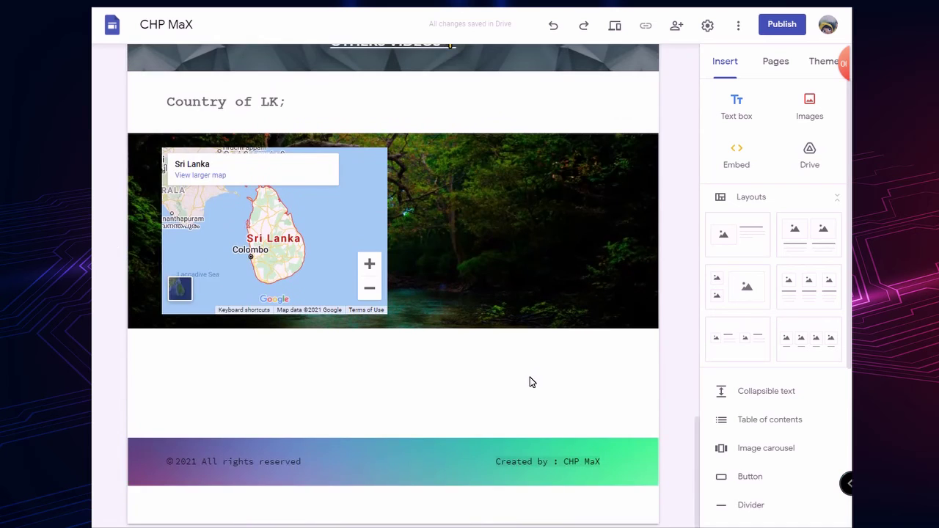
click(739, 104)
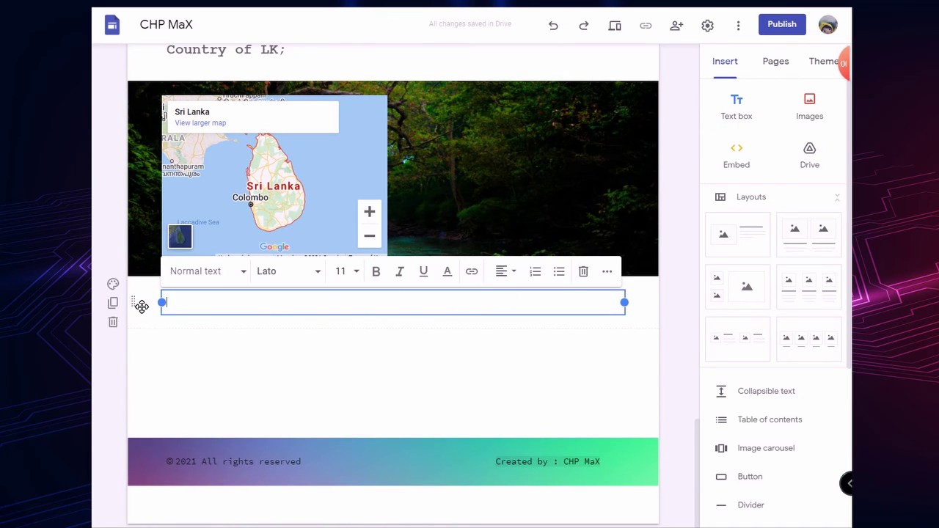
drag(142, 306, 134, 376)
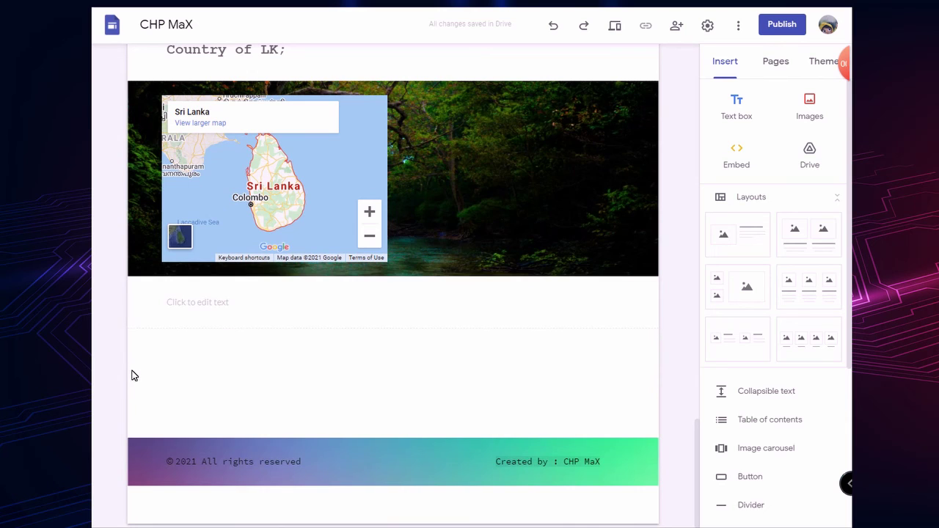
Enter "~~~" in the empty text box below the Sri Lanka map section and format it in bold Impact
click(176, 299)
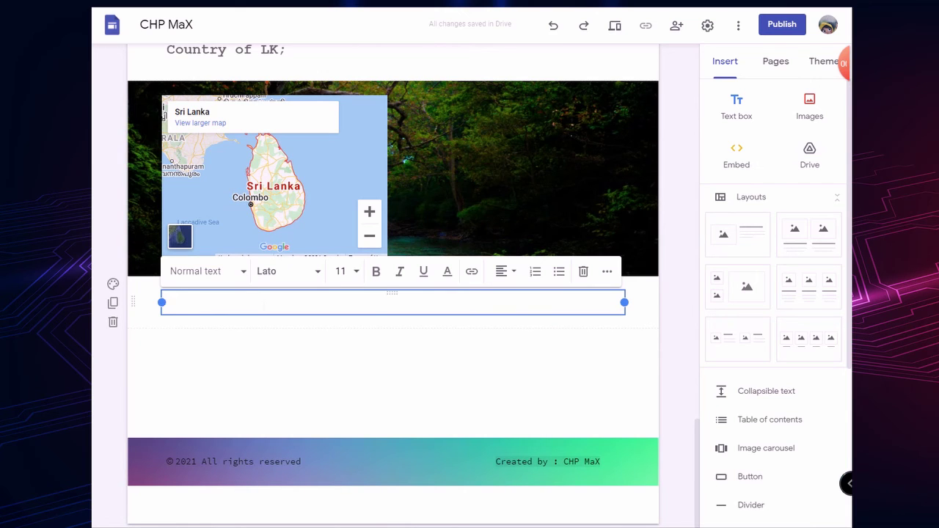
text(~~~)
drag(188, 299, 108, 277)
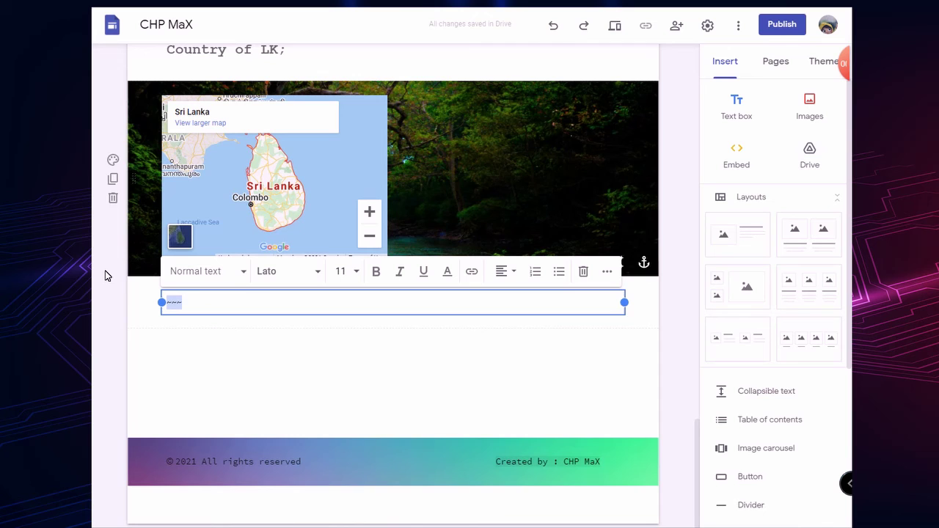
click(324, 273)
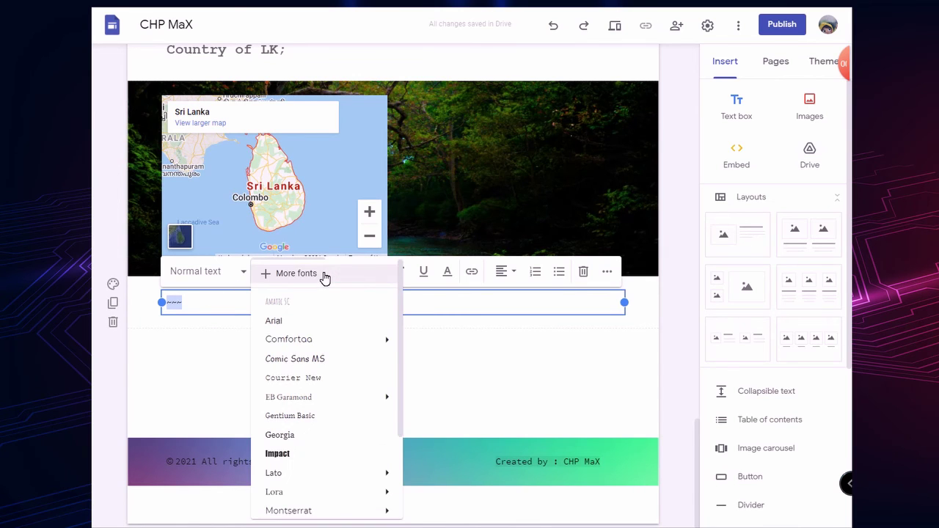
click(307, 455)
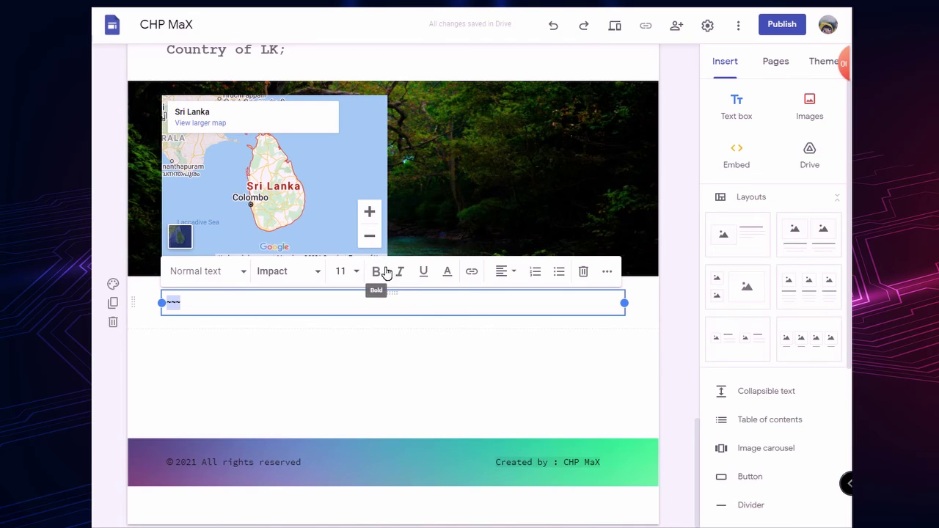
click(384, 273)
Enlarge the "~~~" text below the map section to font size 48
click(355, 271)
click(342, 506)
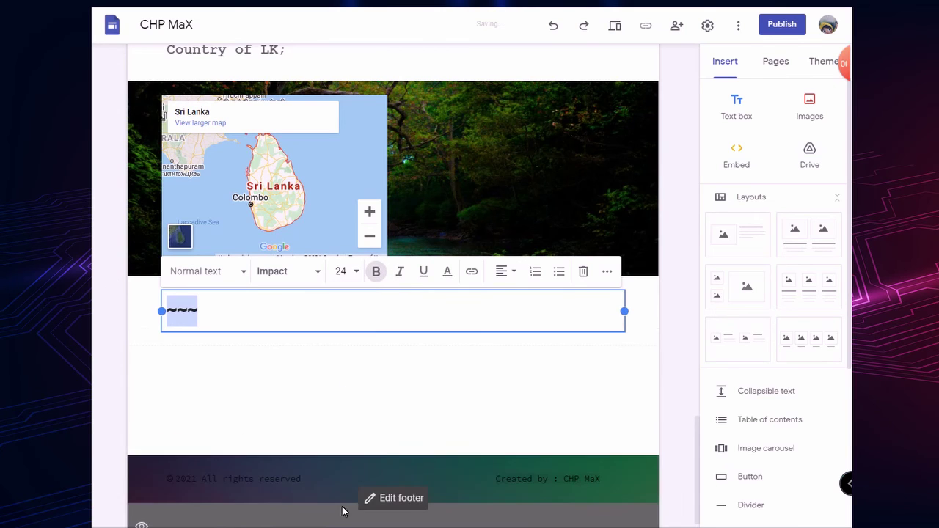
click(357, 271)
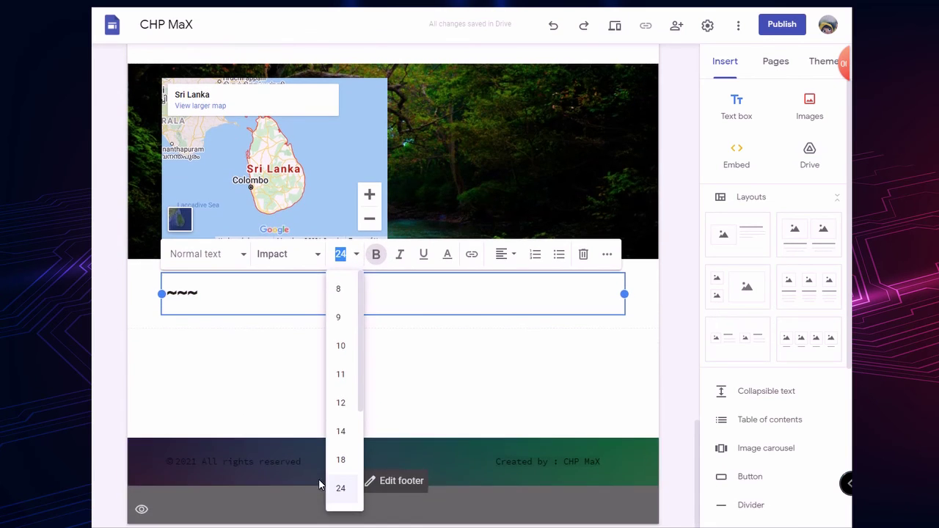
scroll(335, 478, down, 3)
click(341, 405)
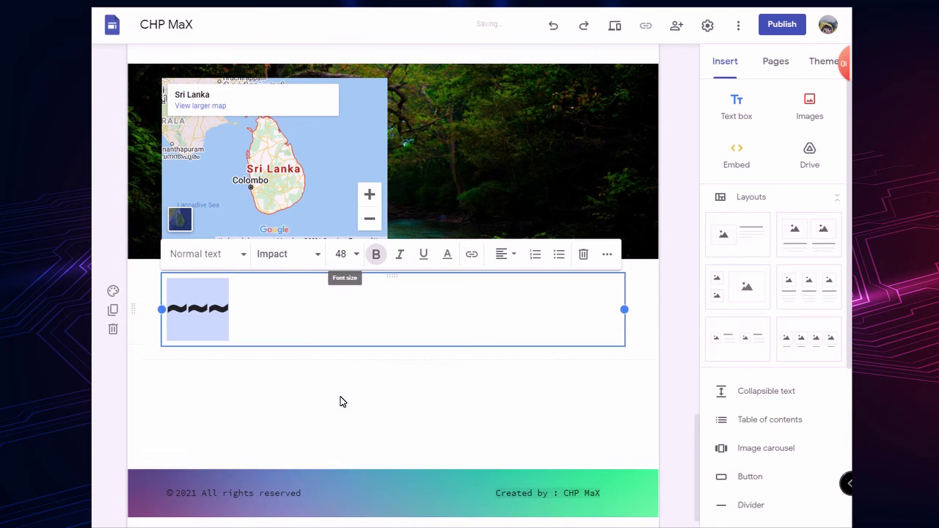
Centre the "~~~" line below the map section and colour it red
click(507, 255)
click(503, 288)
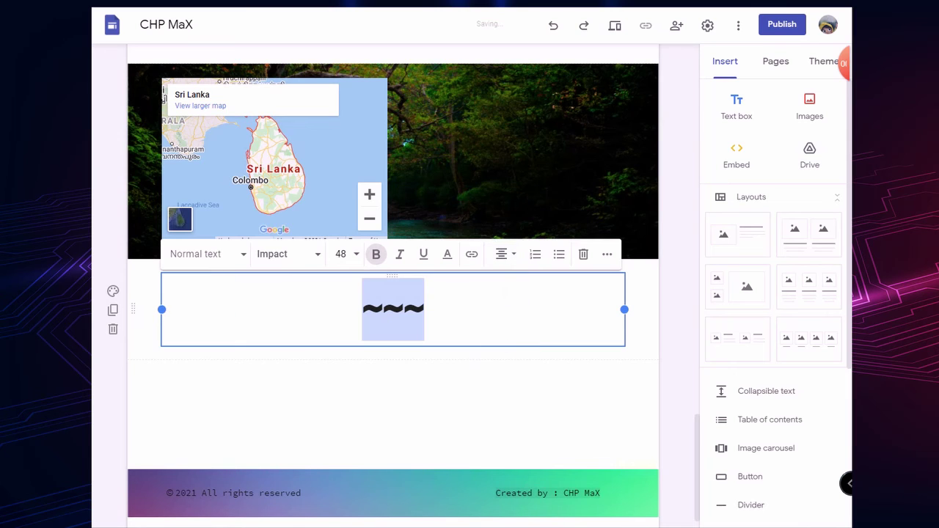
click(447, 255)
click(436, 310)
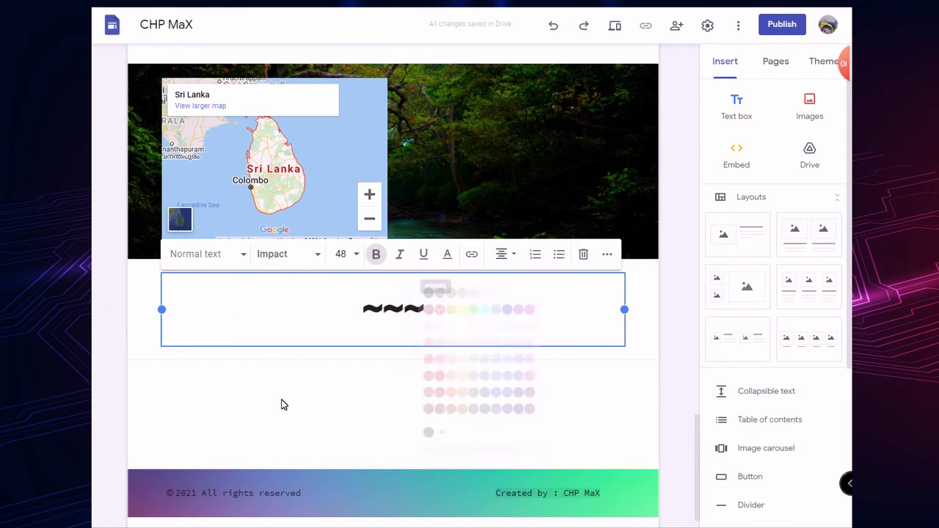
click(286, 412)
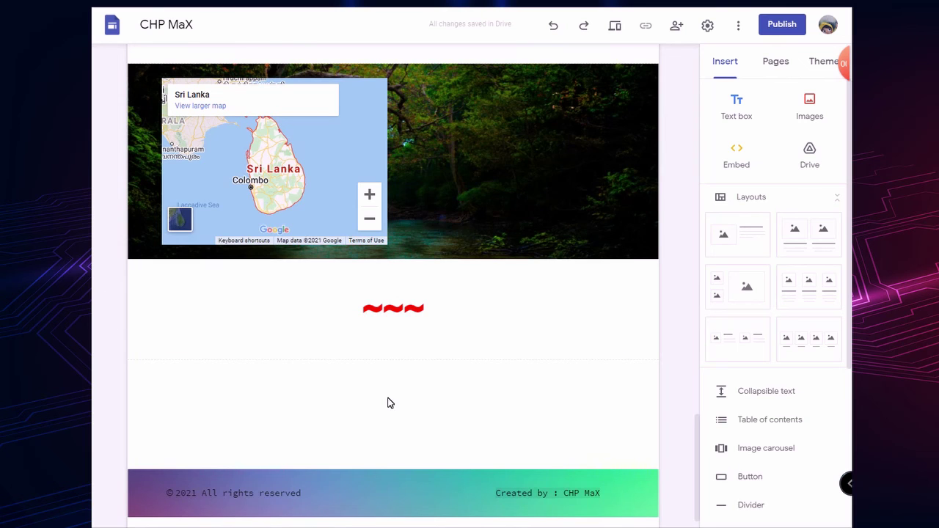
Change the font of the "~YouTube~ ~Channel~" header title to EB Garamond Extra Bold
scroll(389, 403, up, 20)
scroll(389, 397, up, 3)
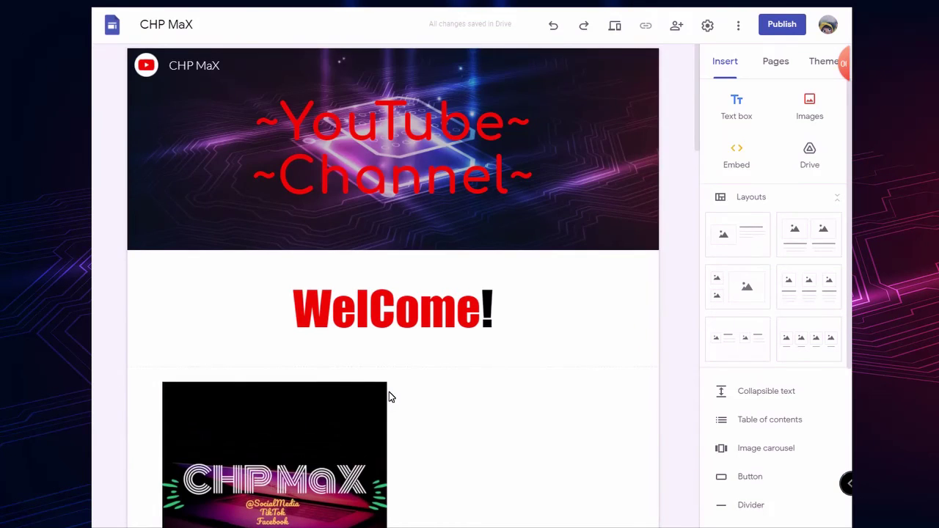
scroll(475, 143, down, 1)
scroll(441, 150, up, 1)
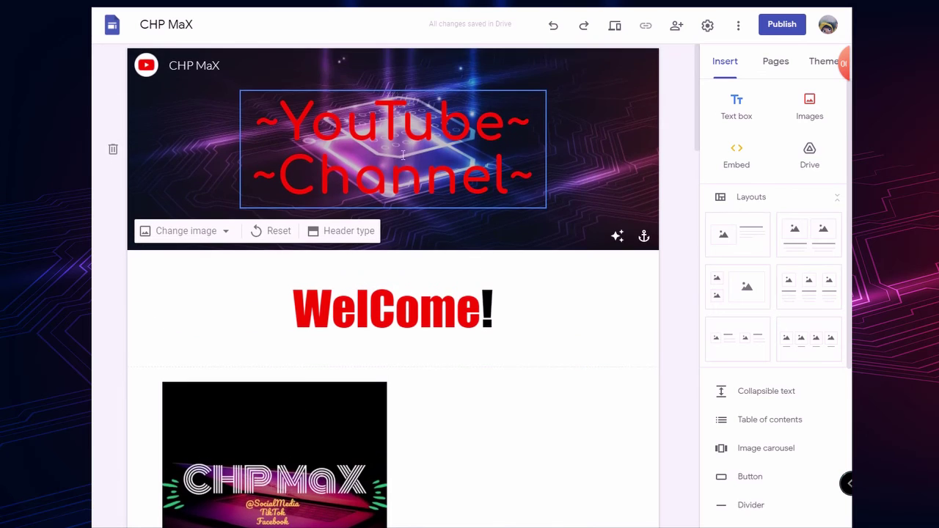
click(273, 118)
drag(272, 117, 536, 192)
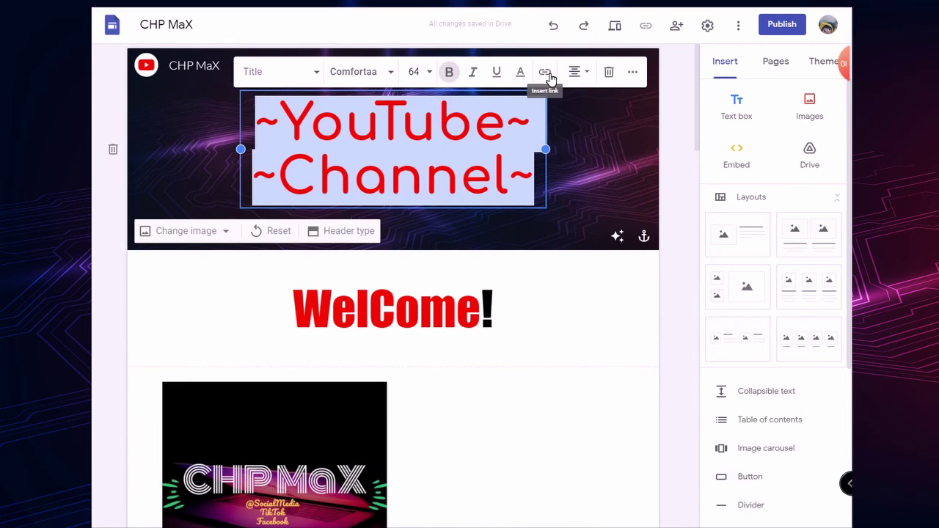
click(377, 80)
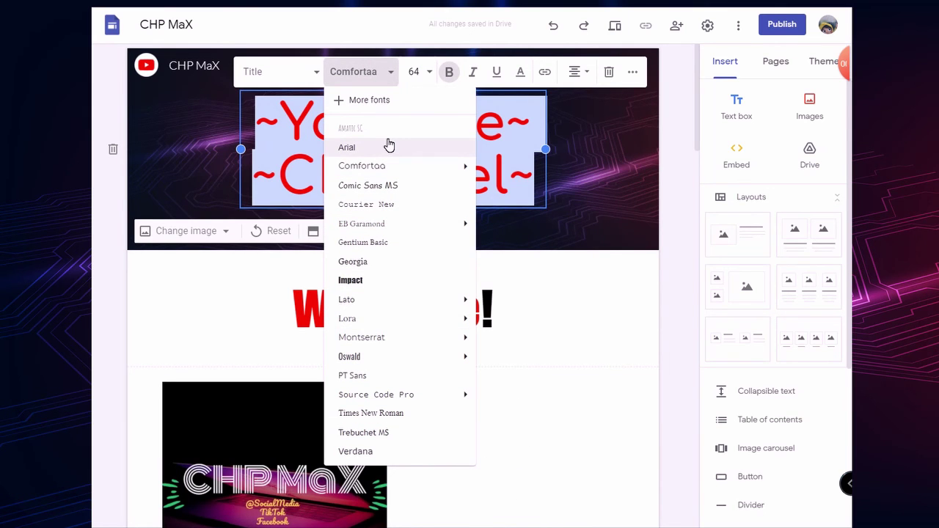
mouse_move(393, 164)
mouse_move(420, 224)
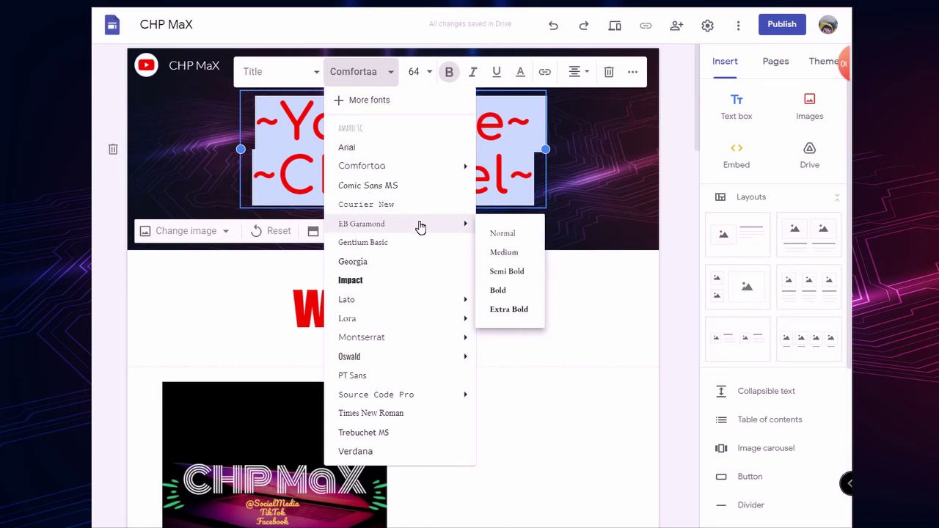
key(Escape)
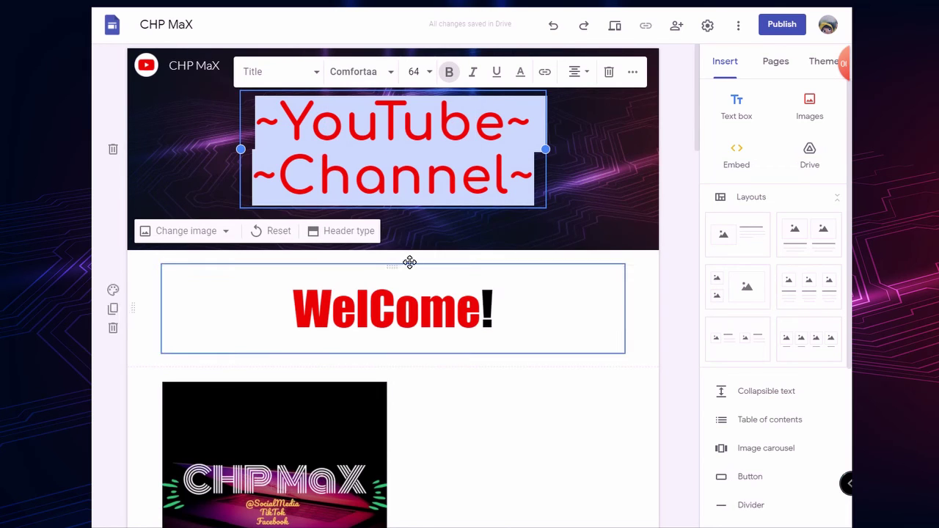
click(381, 78)
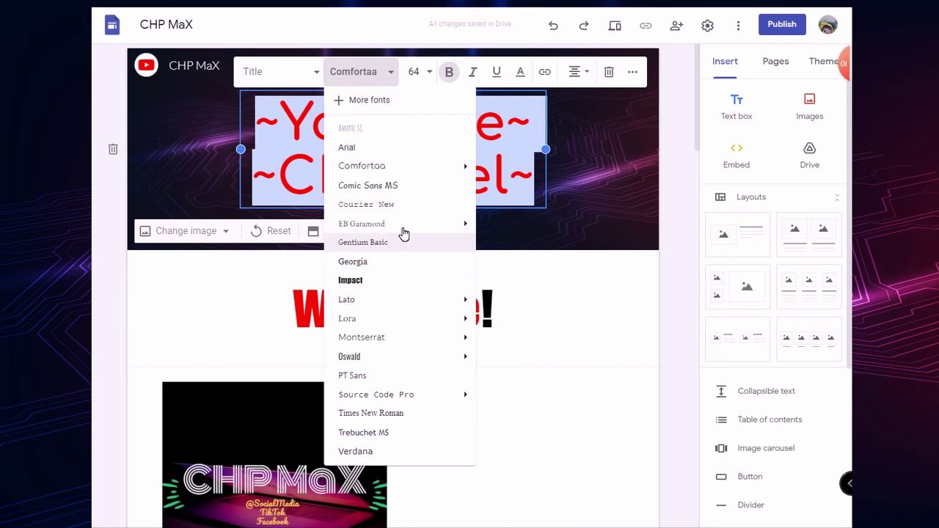
mouse_move(434, 226)
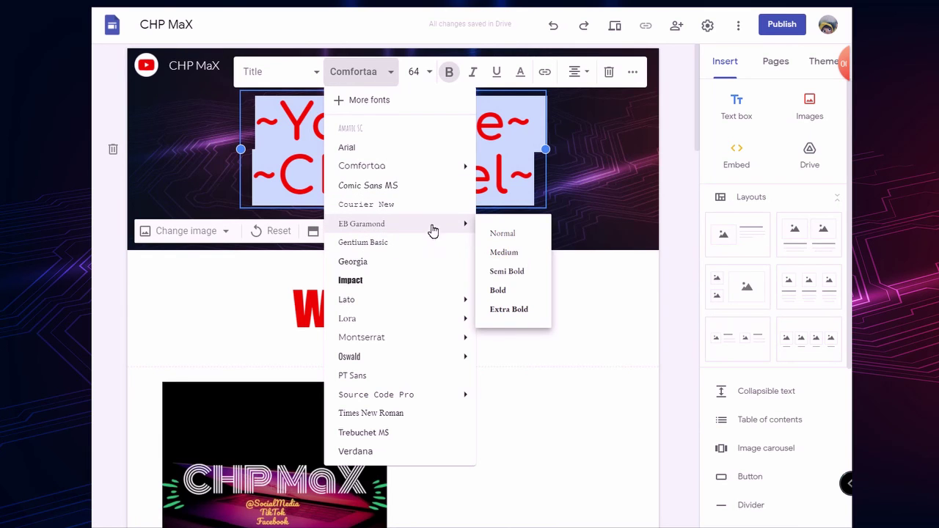
click(520, 310)
click(545, 476)
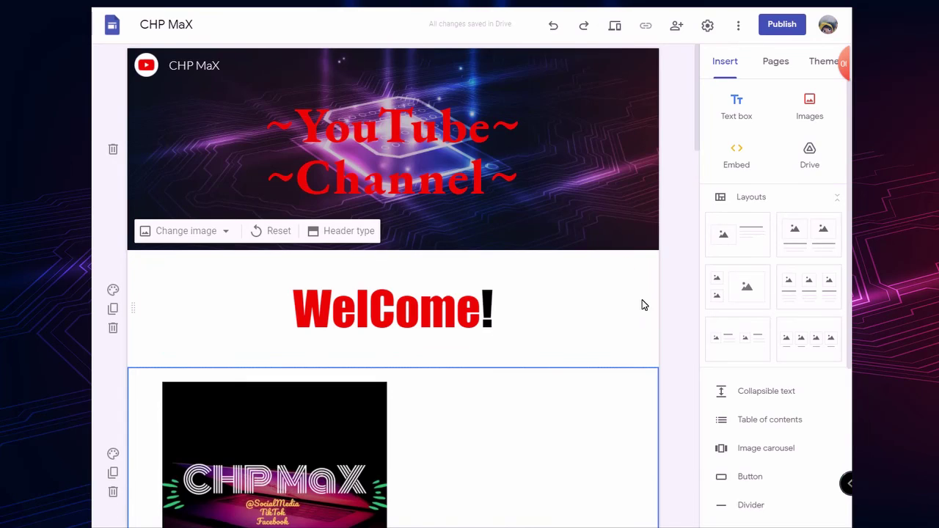
Review the page from the header title and welcome text down through the video sections
click(656, 312)
scroll(656, 313, down, 4)
scroll(585, 324, up, 4)
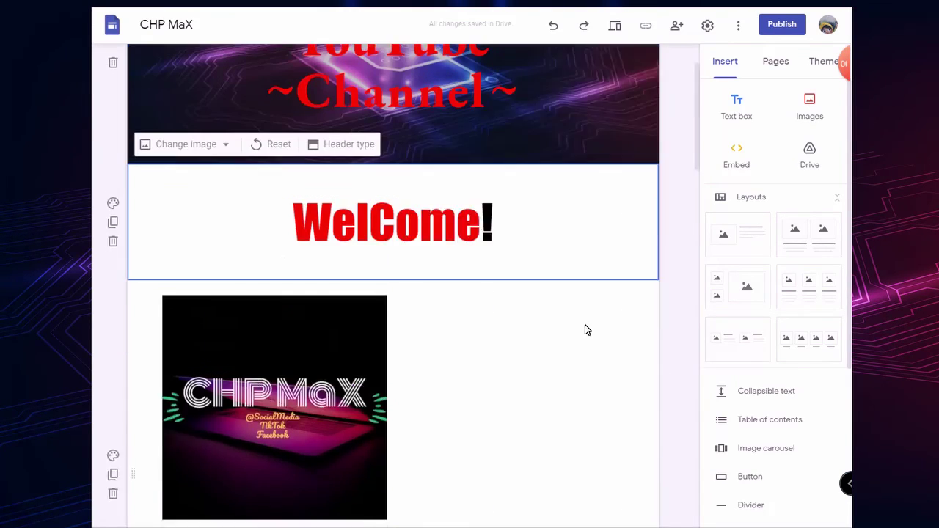
scroll(499, 459, down, 15)
scroll(499, 459, up, 8)
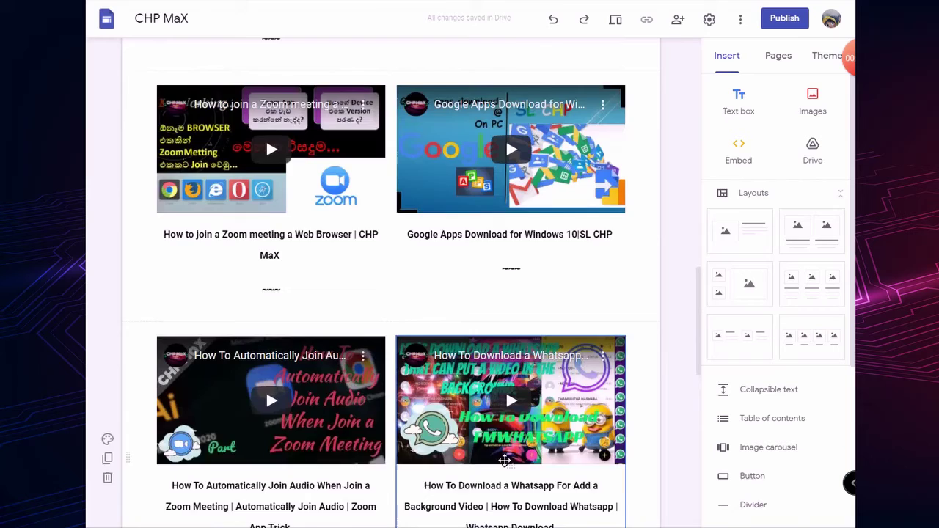
scroll(505, 461, up, 10)
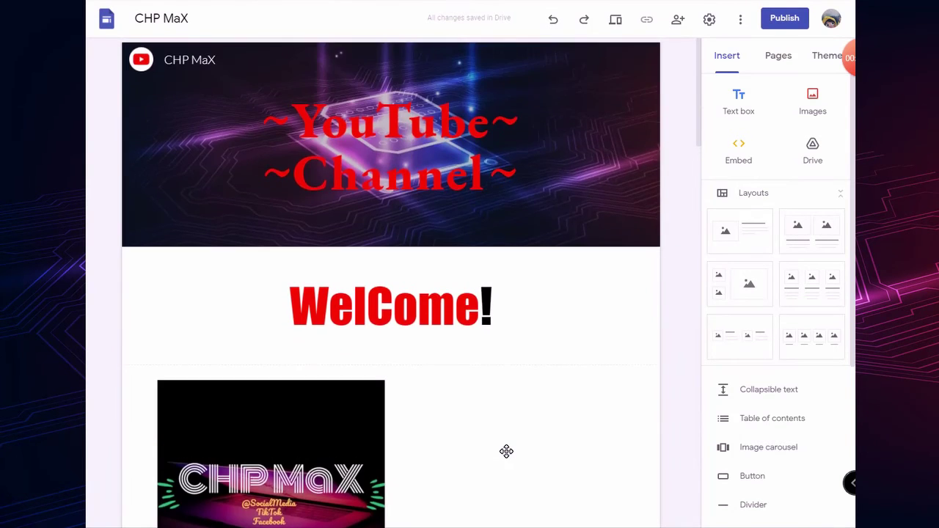
scroll(499, 456, down, 4)
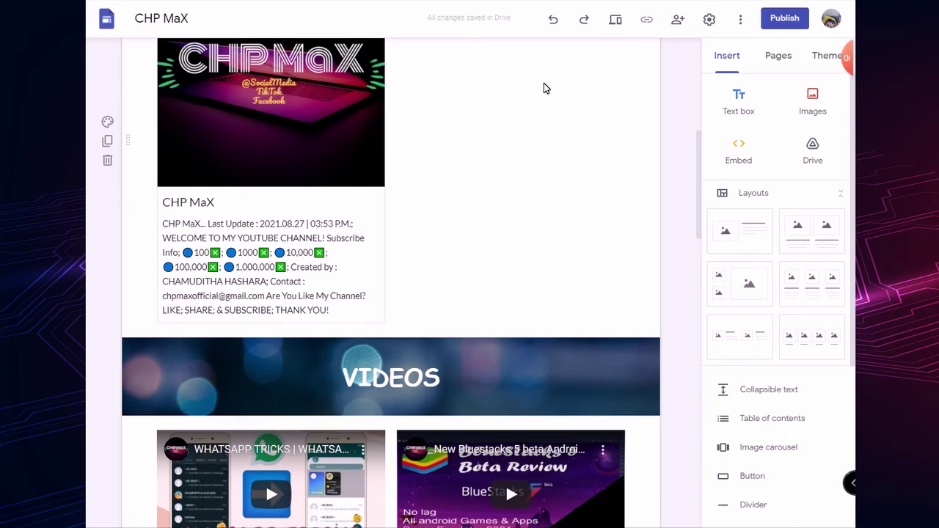
Start publishing the site to the web and enter "chpmax" as its web address
click(782, 21)
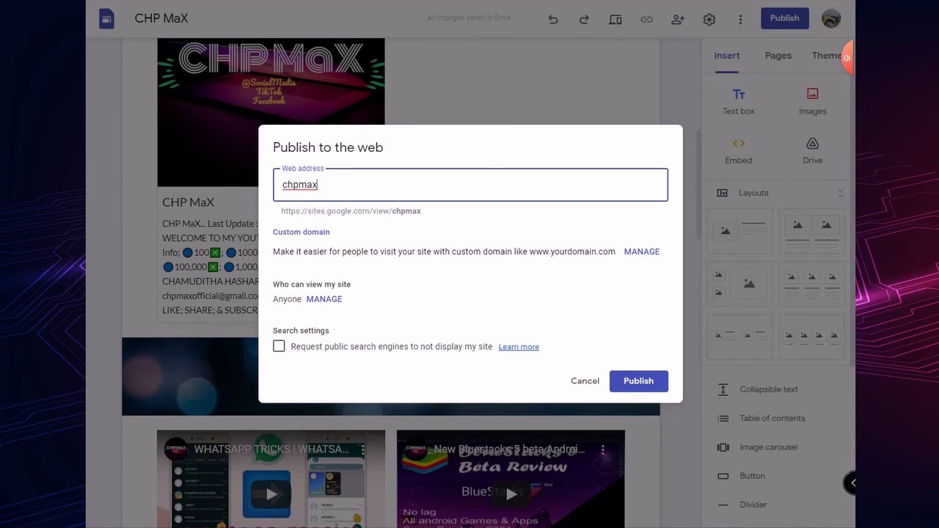
drag(318, 185, 266, 189)
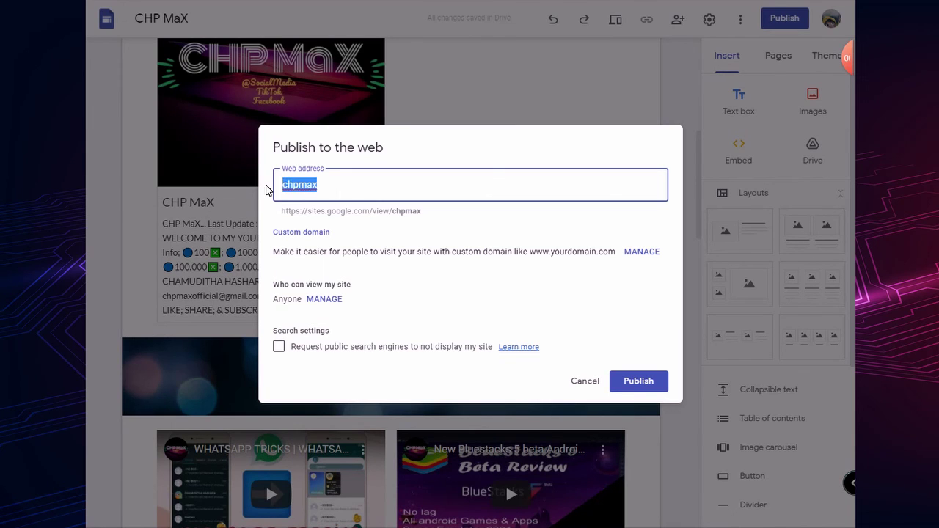
text(chpmax)
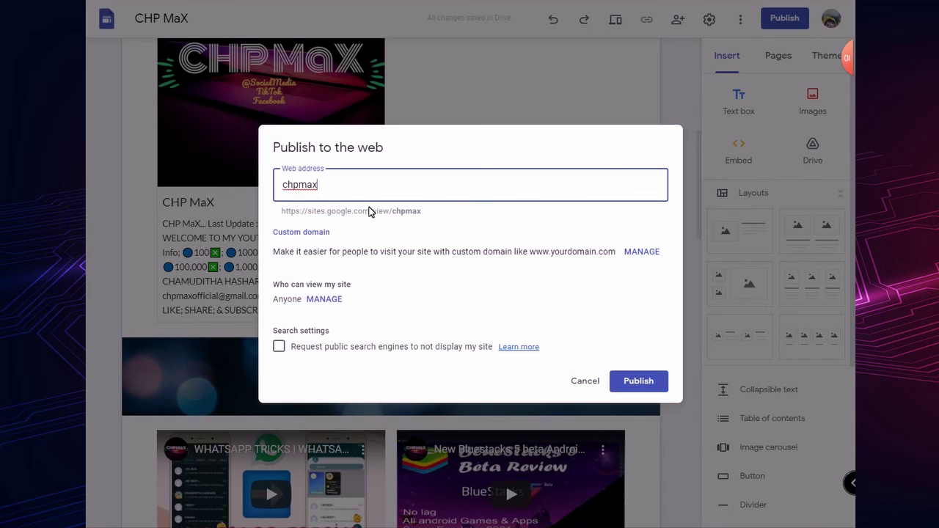
mouse_move(282, 211)
mouse_down()
mouse_move(424, 213)
mouse_move(271, 221)
mouse_up()
right_click(314, 214)
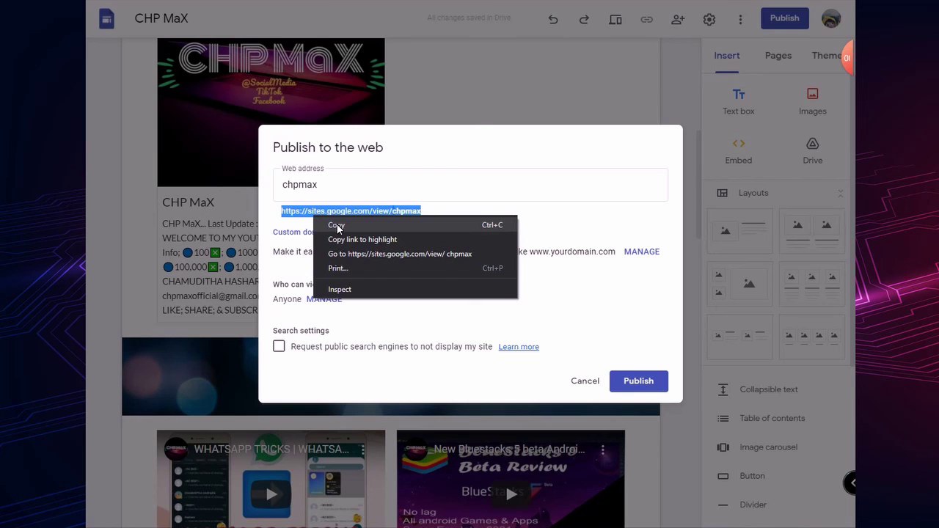
click(337, 225)
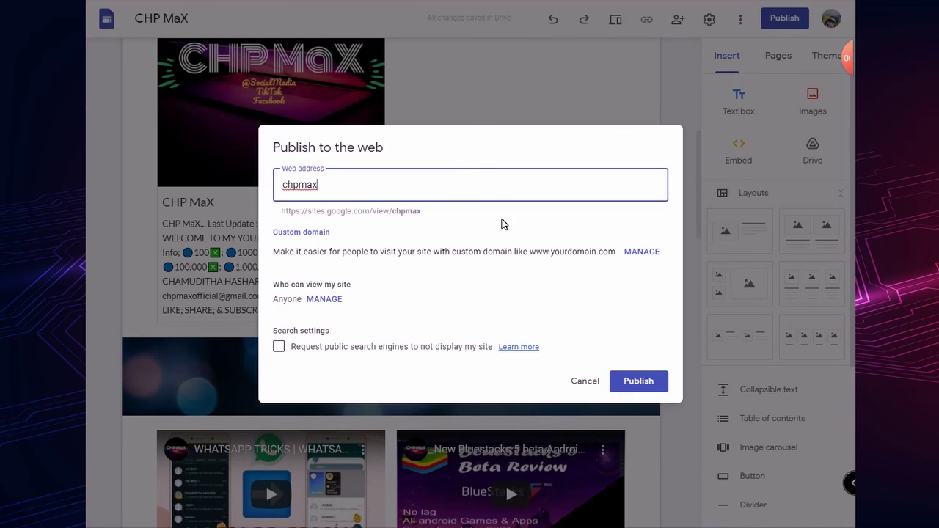
click(633, 381)
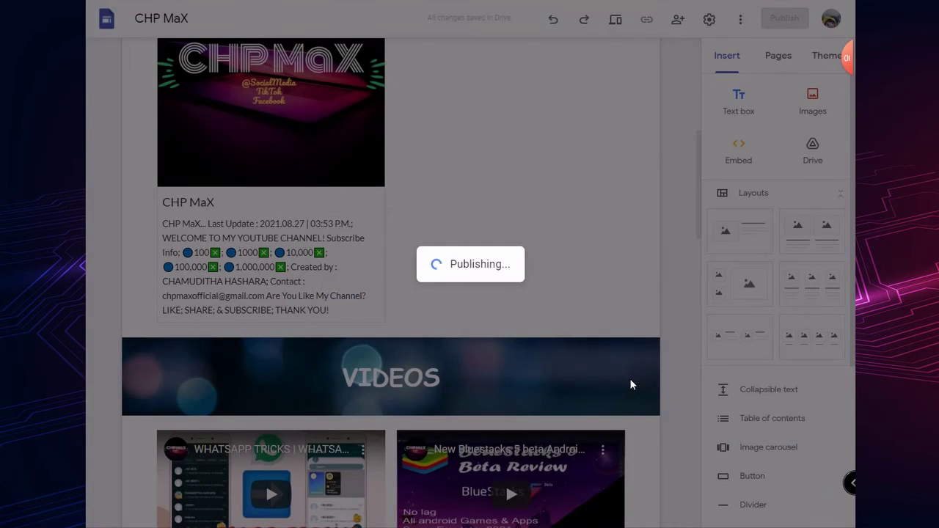